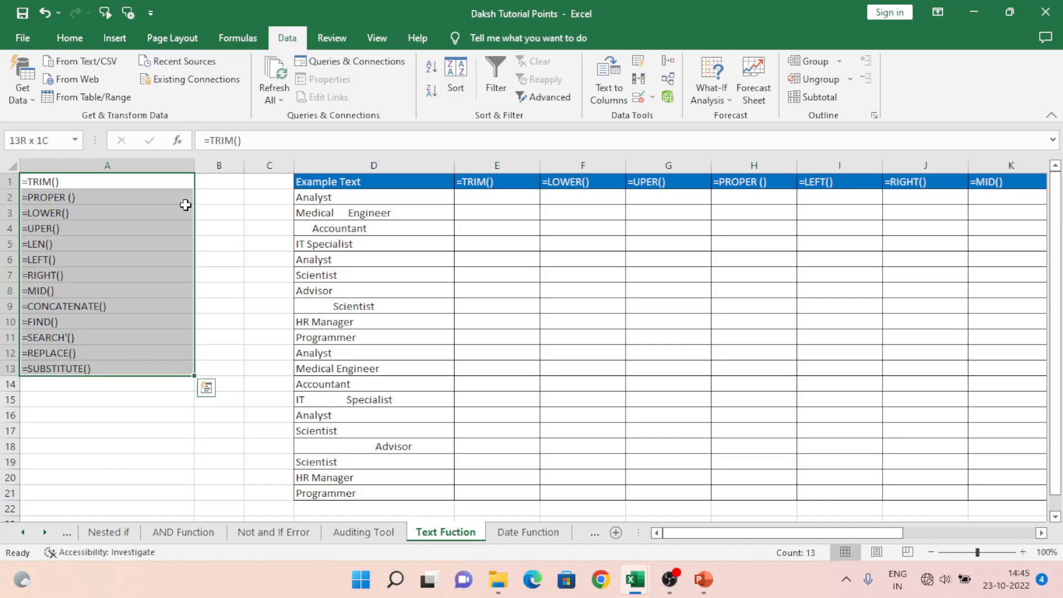
# - Look over the text function list in column A and the Example Text and TRIM columns of the table
pyautogui.hotkey('ctrl', 'shift', 'Down')
pyautogui.hotkey('ctrl', 'shift', 'Up')
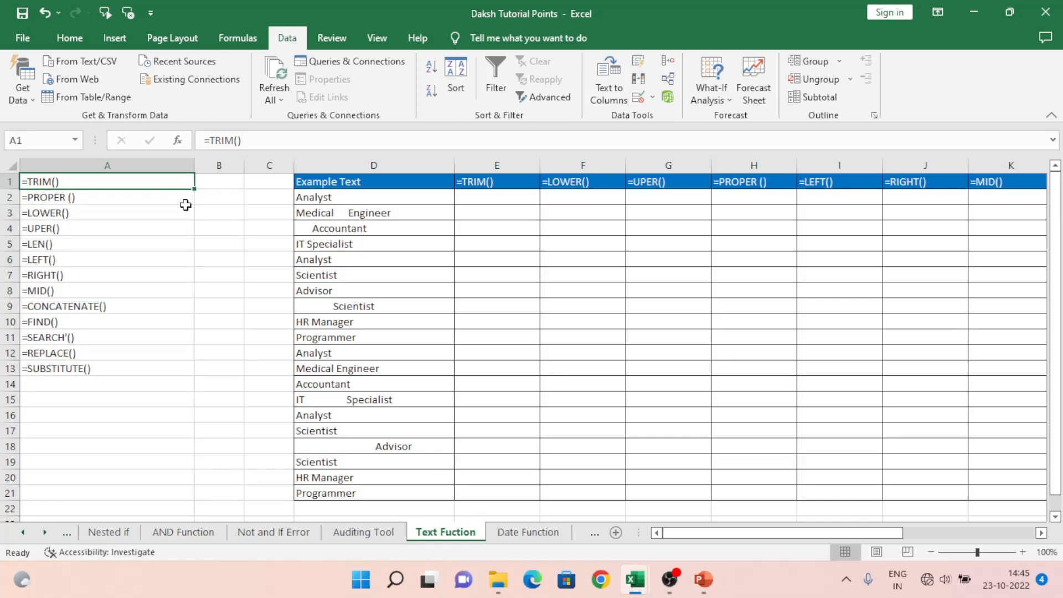
pyautogui.press('Right')
pyautogui.press('Right')
pyautogui.press('Right')
pyautogui.hotkey('ctrl', 'shift', 'Down')
pyautogui.hotkey('ctrl', 'shift', 'Up')
pyautogui.hotkey('ctrl', 'shift', 'Down')
pyautogui.hotkey('ctrl', 'shift', 'Up')
pyautogui.press('Down')
pyautogui.press('Up')
pyautogui.press('Down')
pyautogui.press('Up')
pyautogui.press('Right')
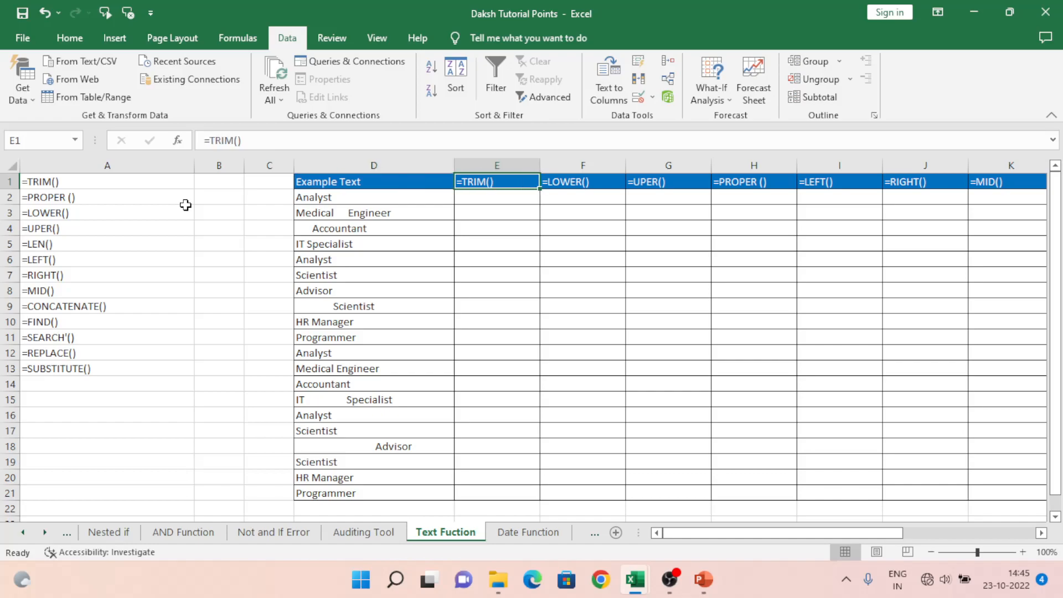
pyautogui.press('Left')
pyautogui.press('Down')
pyautogui.press('Right')
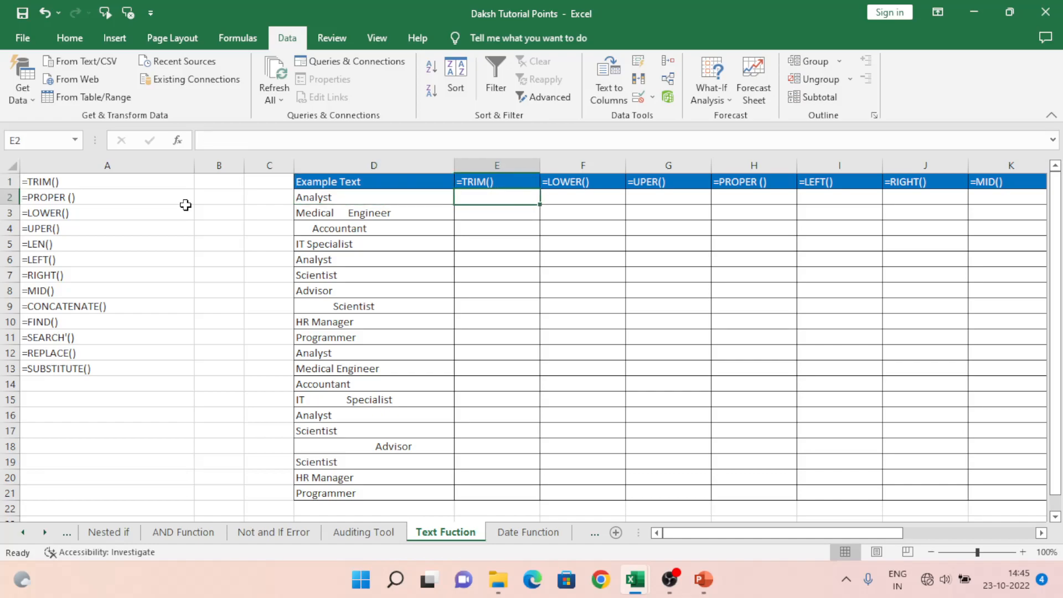
# - Review the function list in A1:A13 and the example text in D2:D21, checking the spacing of entries D3 and D4
pyautogui.press('Left')
pyautogui.press('Left')
pyautogui.press('Left')
pyautogui.press('Left')
pyautogui.press('Up')
pyautogui.hotkey('ctrl', 'shift', 'Down')
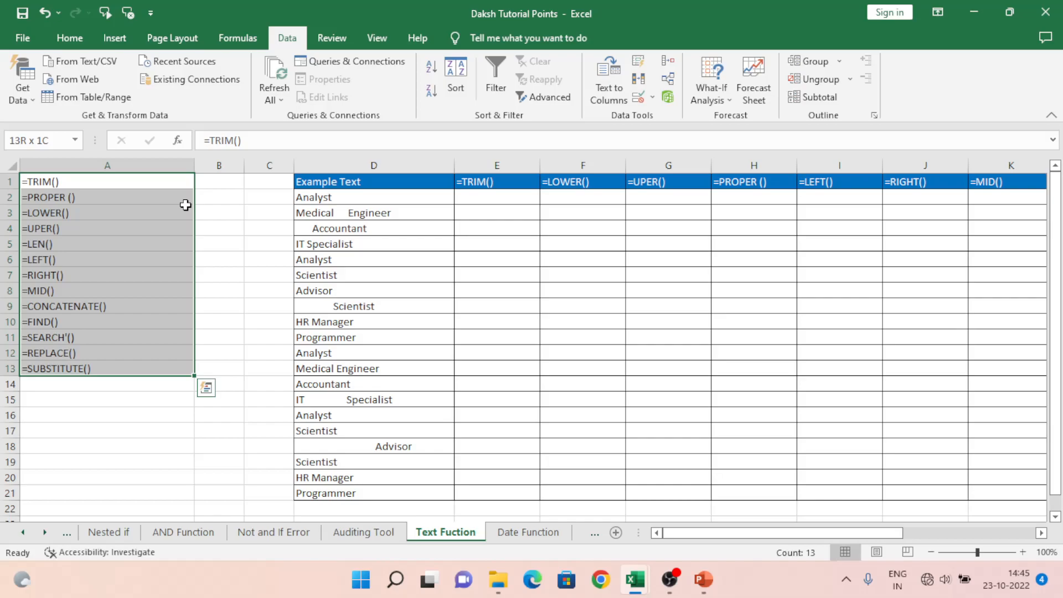
pyautogui.press('Right')
pyautogui.press('Right')
pyautogui.press('Right')
pyautogui.press('Right')
pyautogui.press('Down')
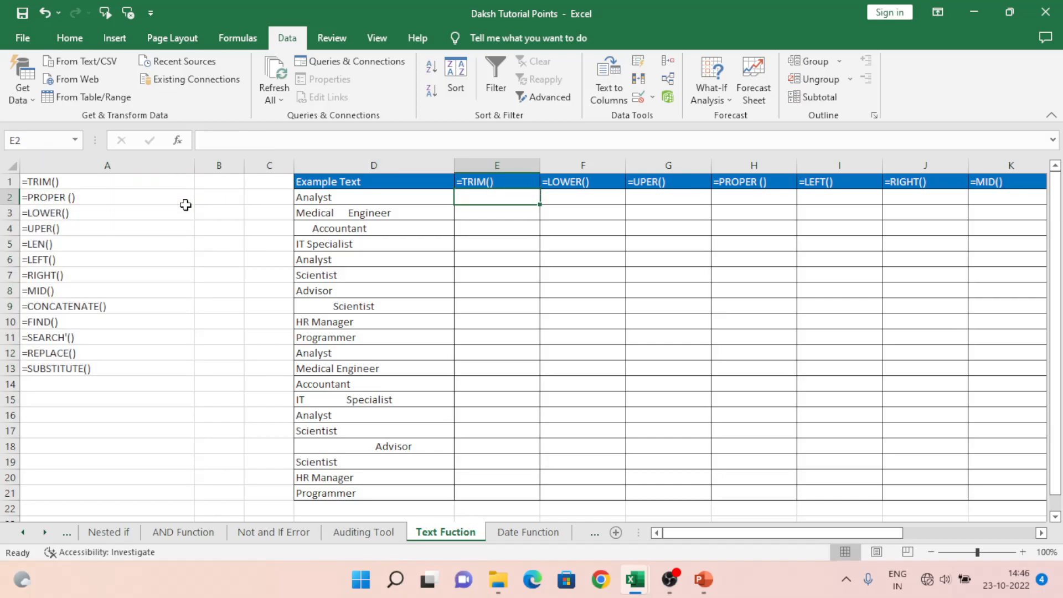
pyautogui.press('Left')
pyautogui.hotkey('ctrl', 'shift', 'Down')
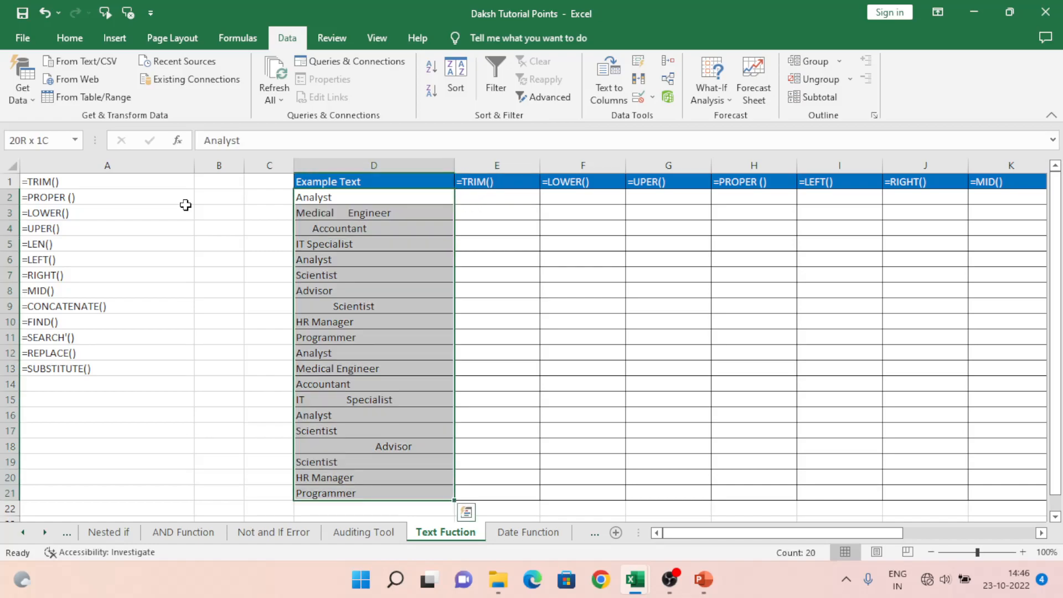
pyautogui.press('Up')
pyautogui.press('Right')
pyautogui.press('Down')
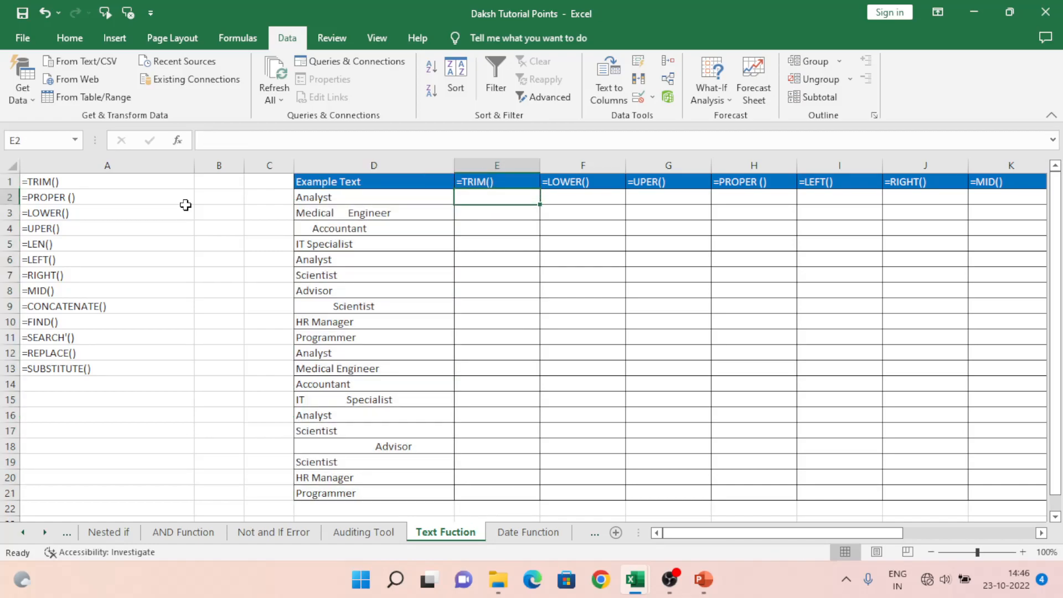
pyautogui.press('Up')
pyautogui.press('Down')
pyautogui.click(332, 218)
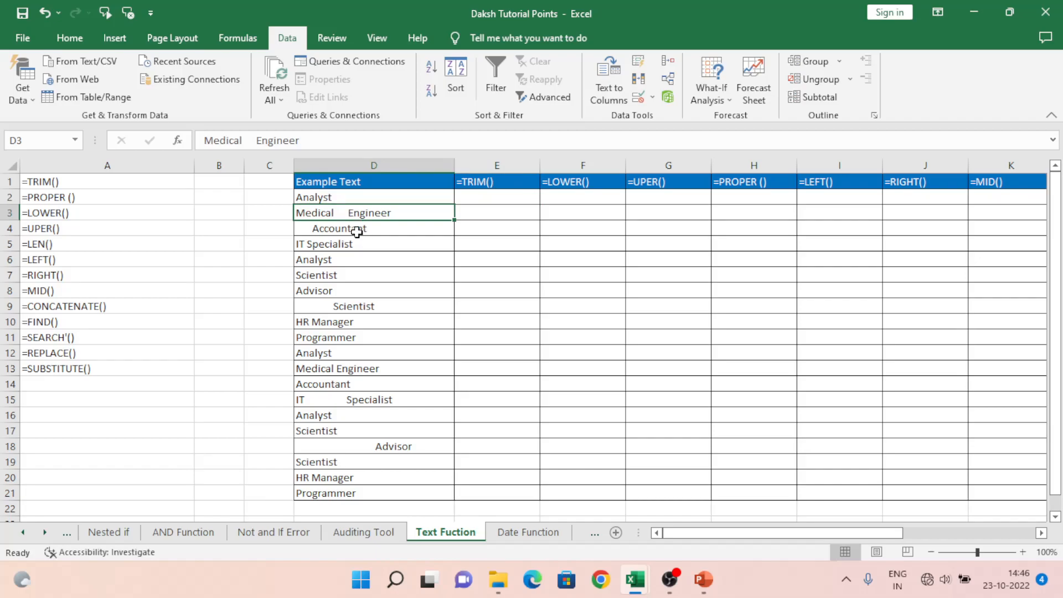
pyautogui.click(344, 230)
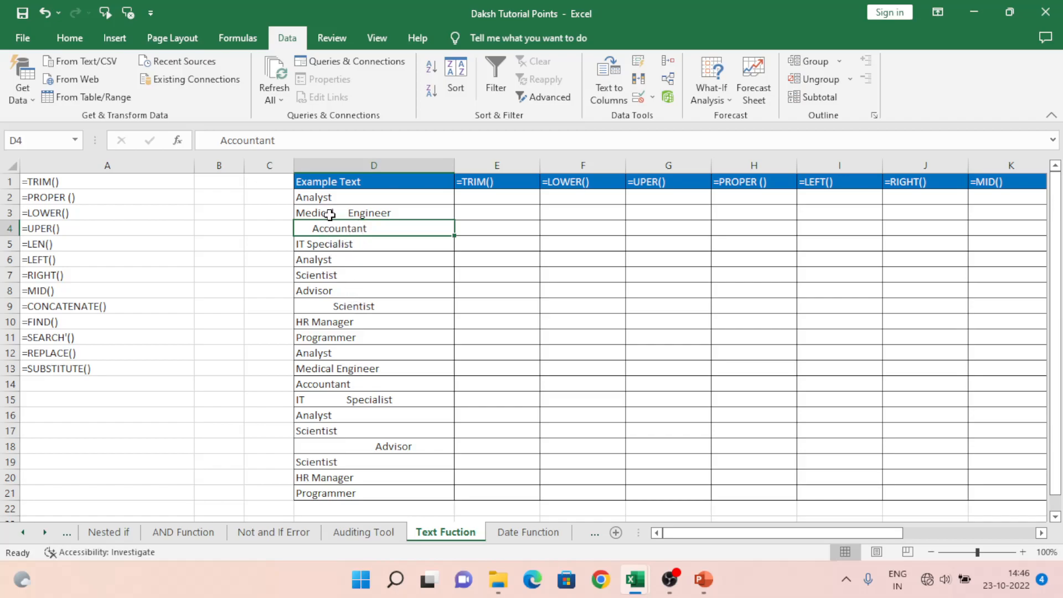
# - Enter =TRIM(D2) in cell E2 and fill the formula down through E21
pyautogui.click(482, 200)
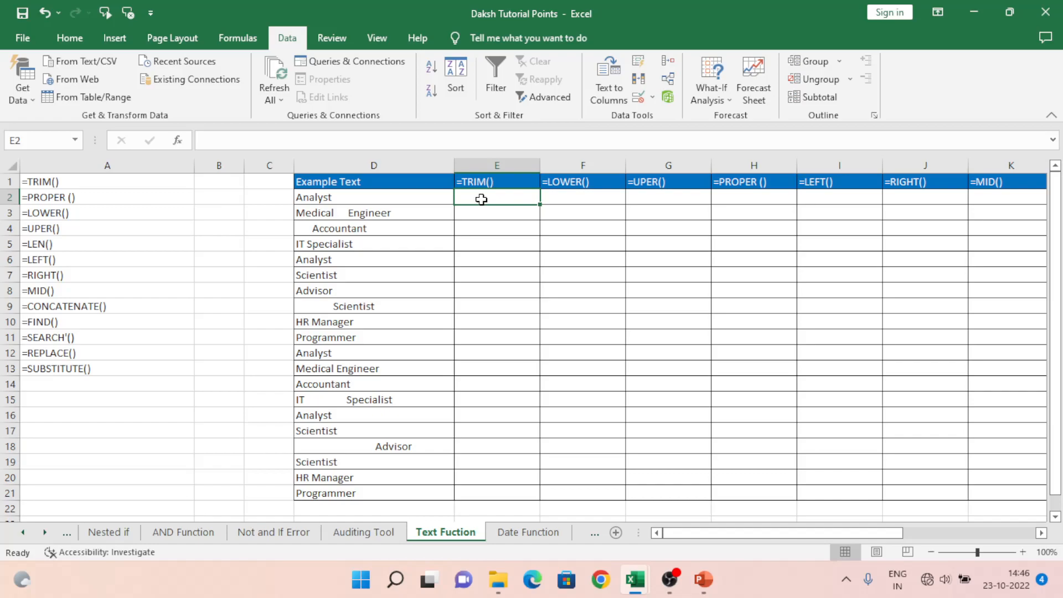
pyautogui.write('=trim')
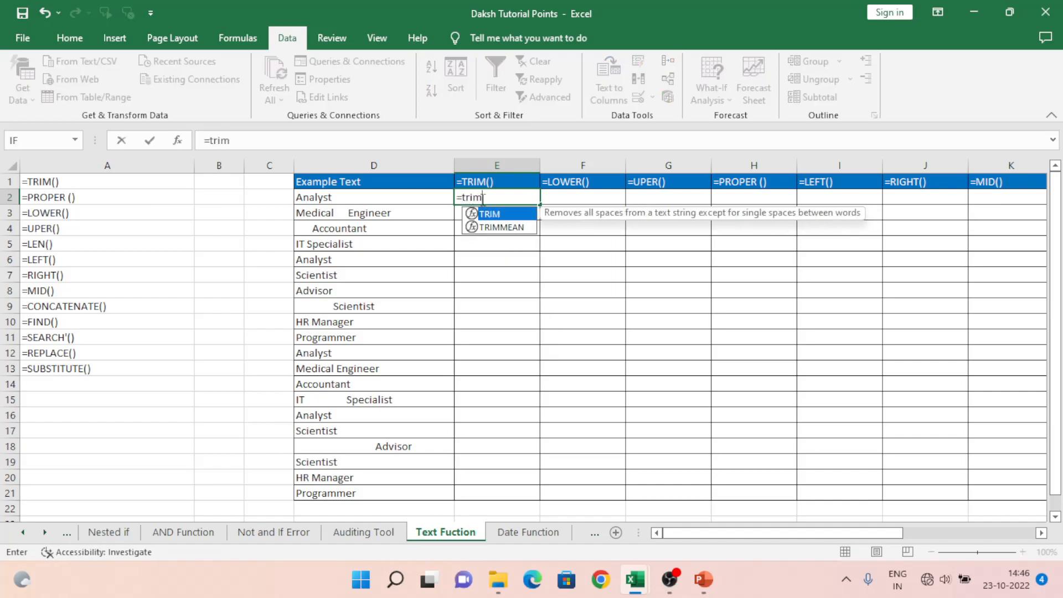
pyautogui.press('Tab')
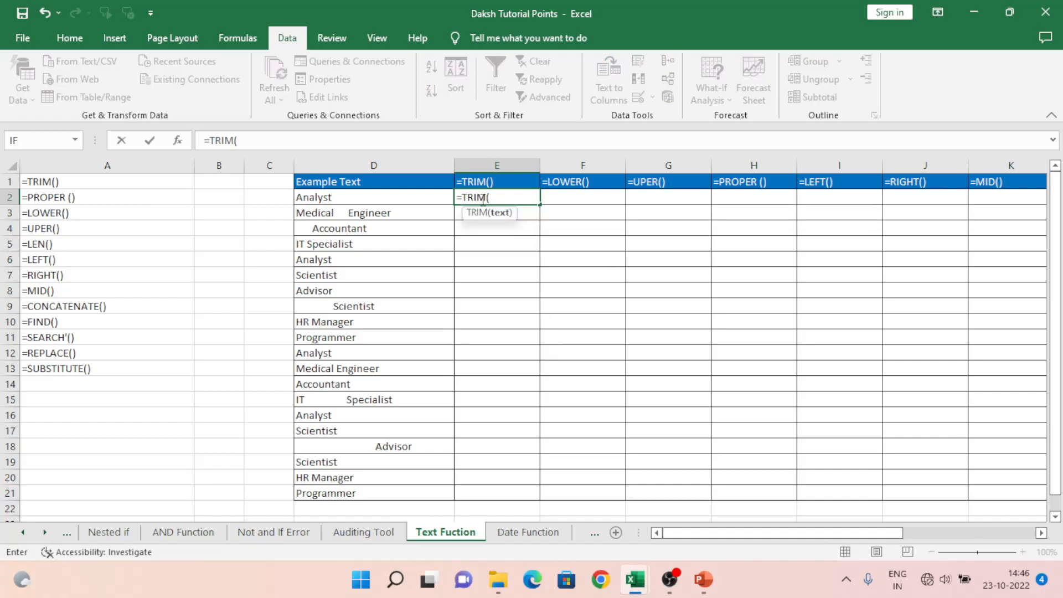
pyautogui.press('Left')
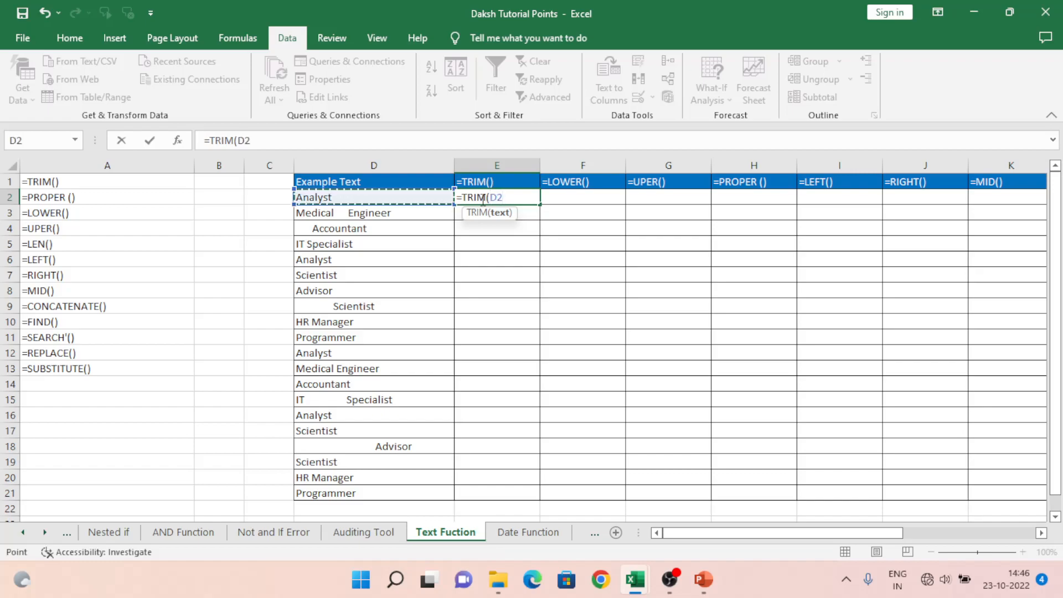
pyautogui.write(')')
pyautogui.press('Return')
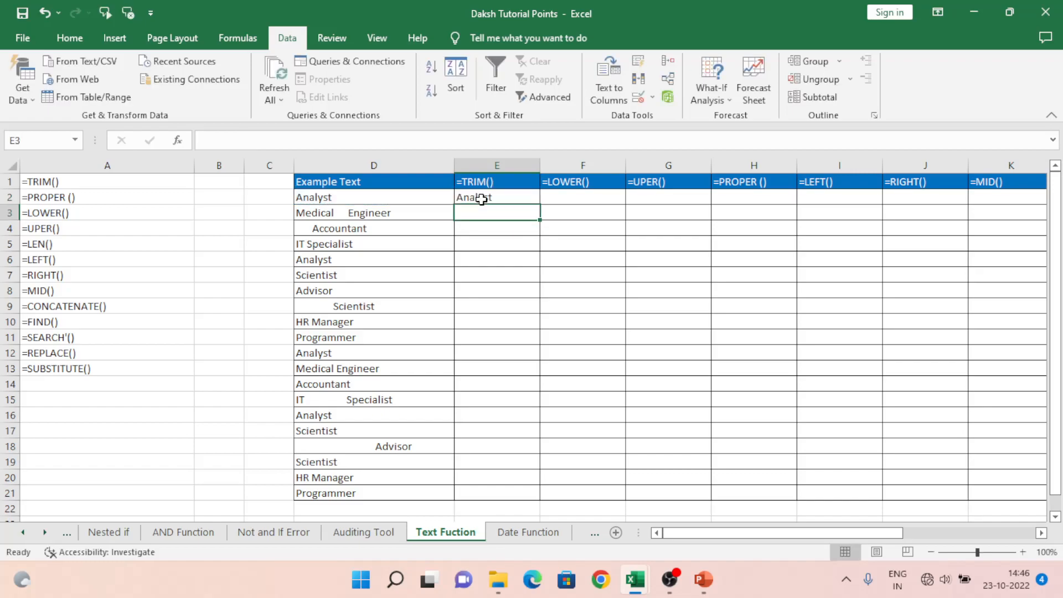
pyautogui.click(481, 199)
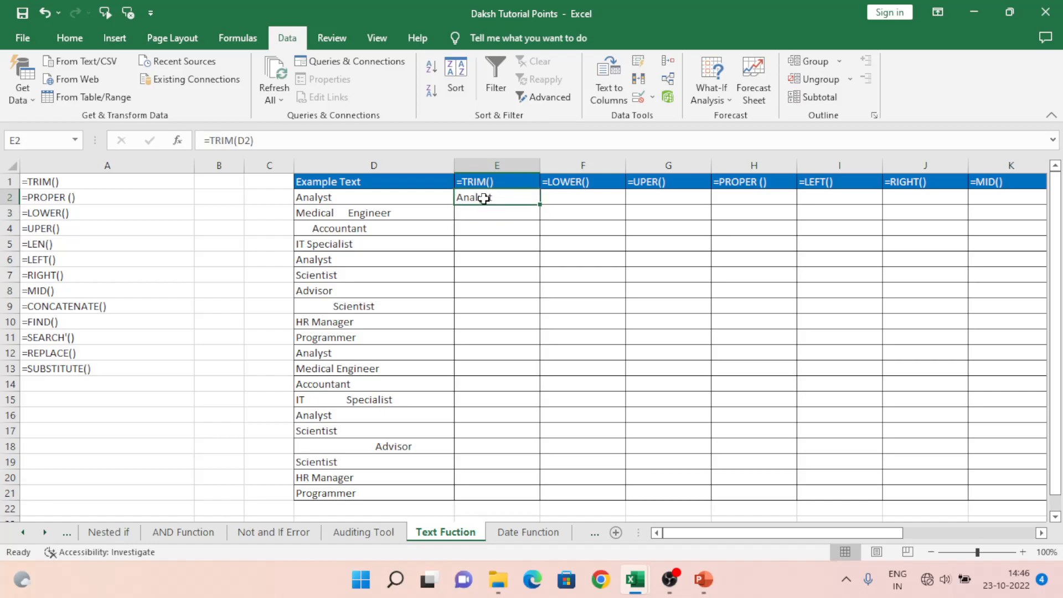
pyautogui.moveTo(541, 205); pyautogui.dragTo(542, 501)
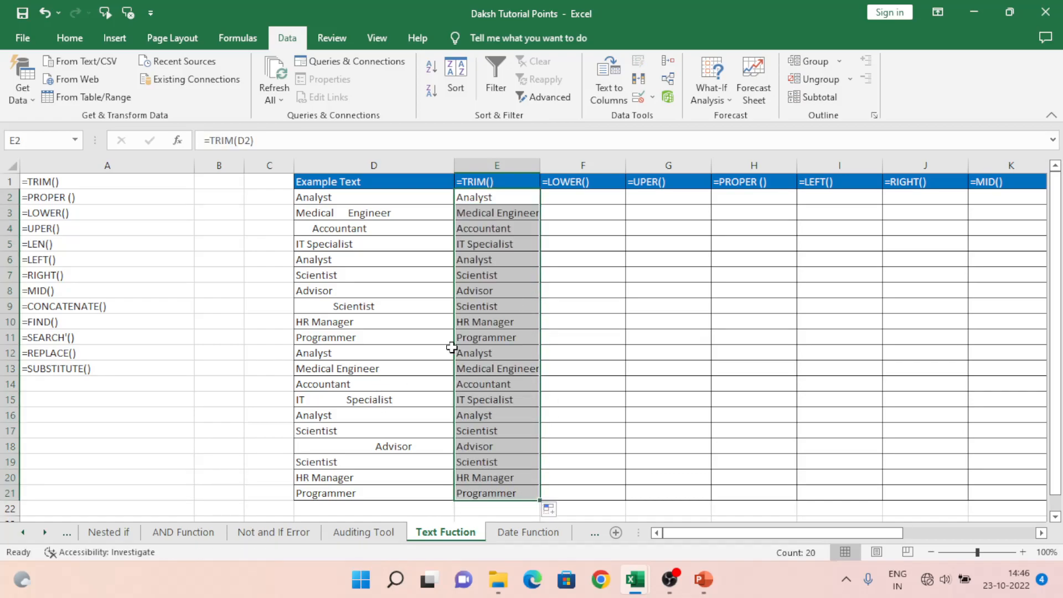
# - Compare the TRIM results in column E with the unevenly spaced example texts in column D
pyautogui.click(324, 215)
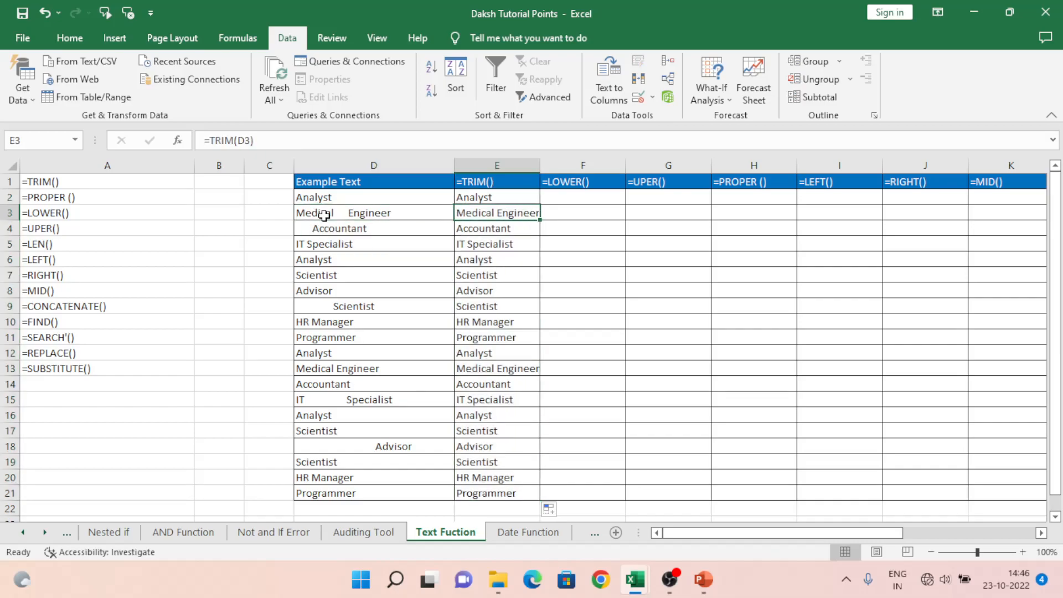
pyautogui.press('Right')
pyautogui.press('Down')
pyautogui.press('Down')
pyautogui.press('Down')
pyautogui.press('Down')
pyautogui.press('Down')
pyautogui.press('Down')
pyautogui.press('Left')
pyautogui.press('Left')
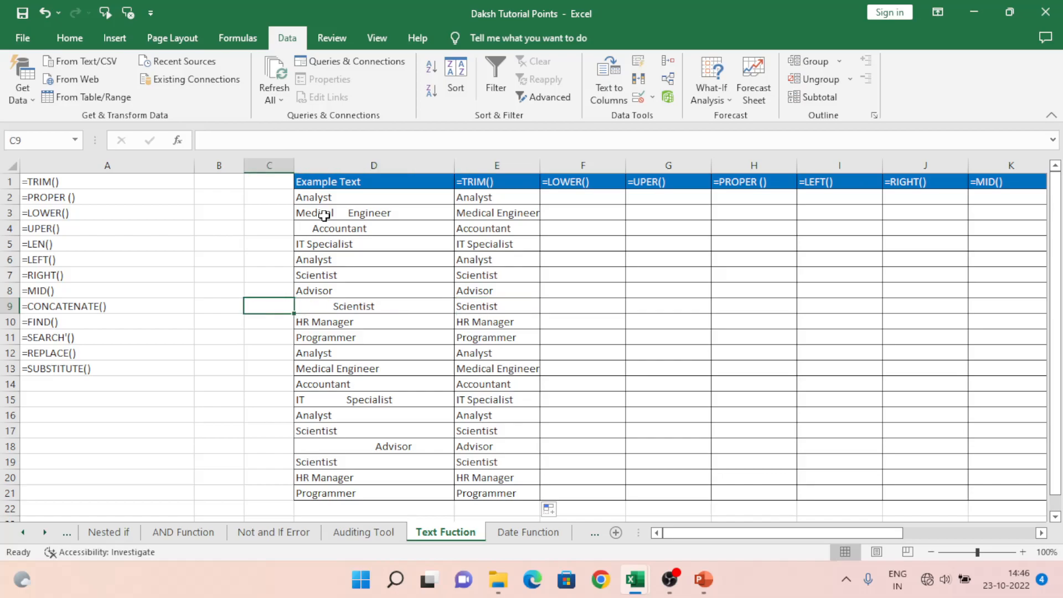
pyautogui.press('Right')
pyautogui.press('Right')
pyautogui.press('Down')
pyautogui.press('Down')
pyautogui.press('Down')
pyautogui.press('Down')
pyautogui.press('Down')
pyautogui.press('Down')
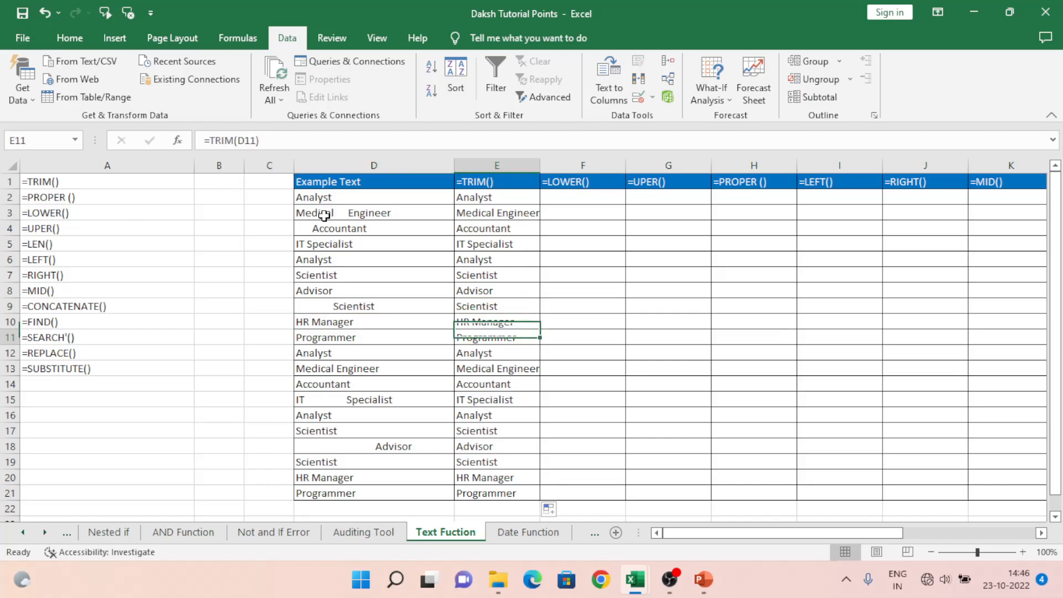
pyautogui.press('Left')
pyautogui.press('Right')
pyautogui.press('Left')
pyautogui.press('Right')
pyautogui.press('Down')
pyautogui.press('Down')
pyautogui.press('Down')
pyautogui.press('Left')
pyautogui.press('Right')
# - Widen column E so that the longest TRIM results fit with room to spare
pyautogui.hotkey('ctrl', 'Up')
pyautogui.press('Down')
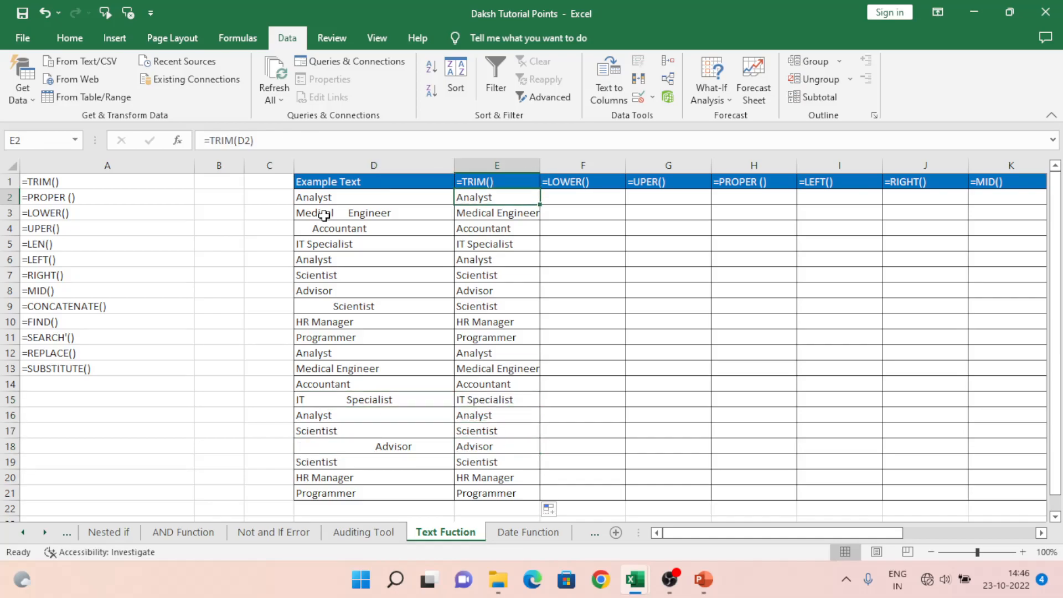
pyautogui.moveTo(538, 167); pyautogui.dragTo(606, 160)
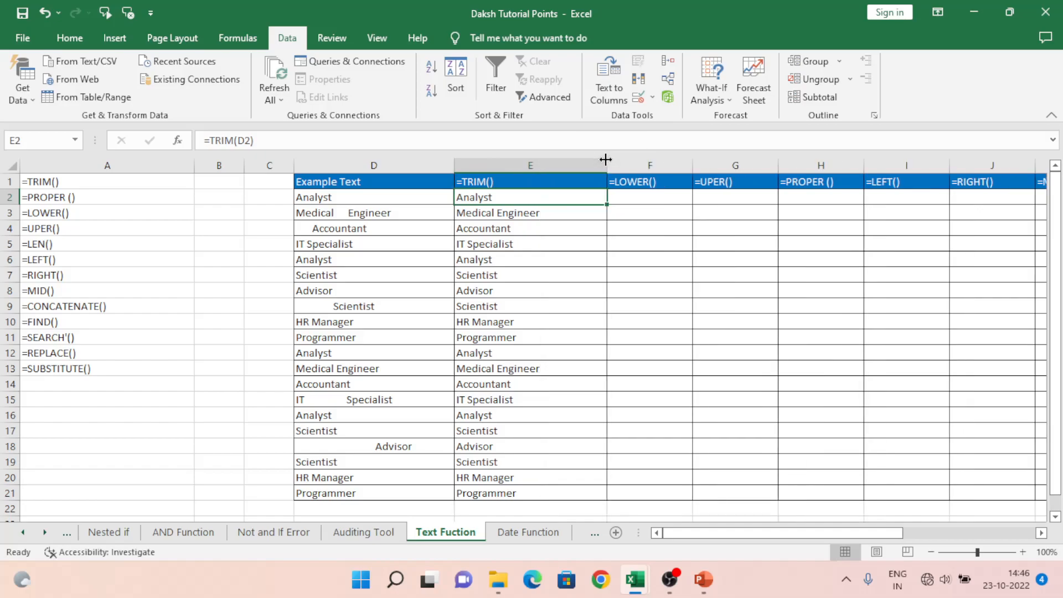
pyautogui.click(631, 200)
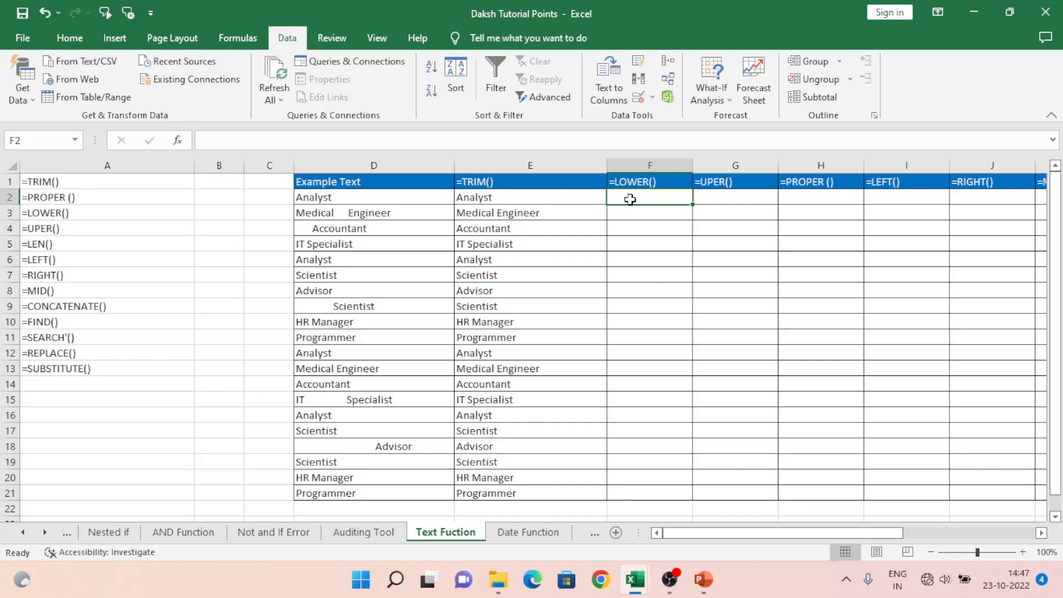
pyautogui.write('=')
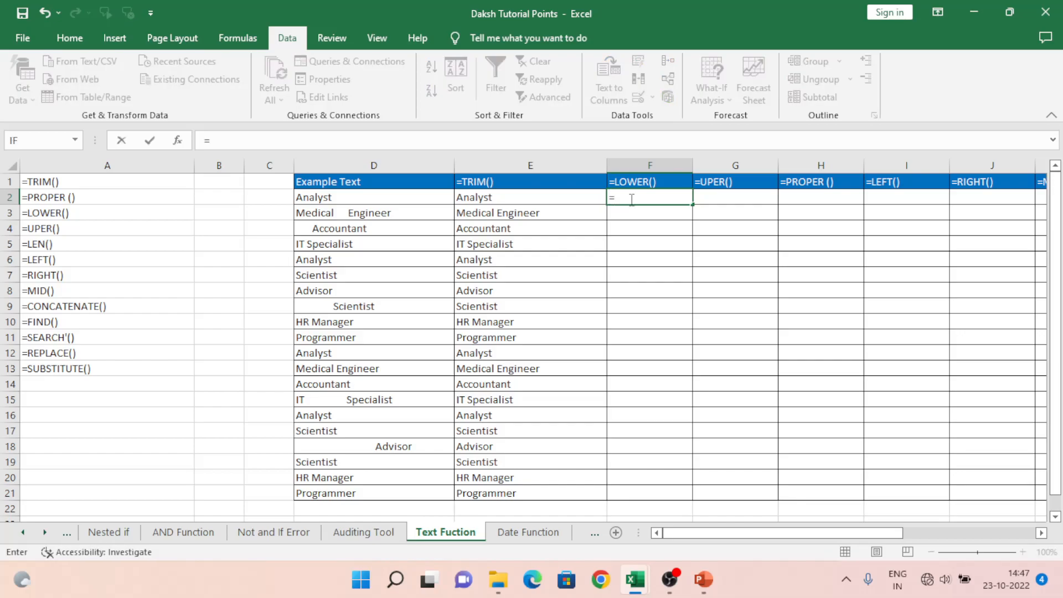
pyautogui.write('lower')
pyautogui.press('capslock')
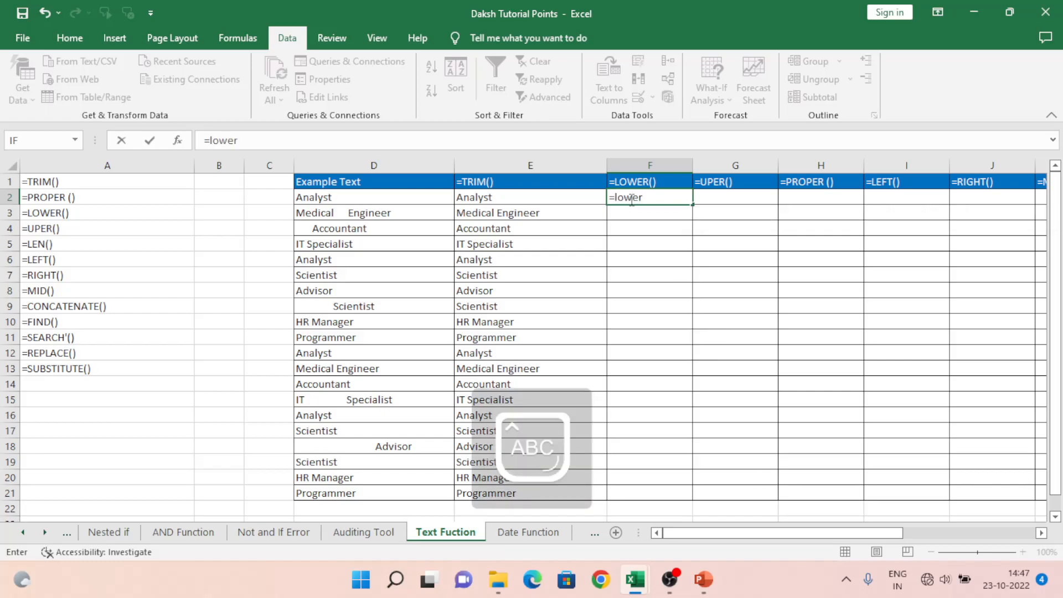
pyautogui.press('capslock')
pyautogui.press('Tab')
# - Enter =LOWER(E2) in cell F2 and fill the formula down through F21
pyautogui.click(630, 200)
pyautogui.write('=')
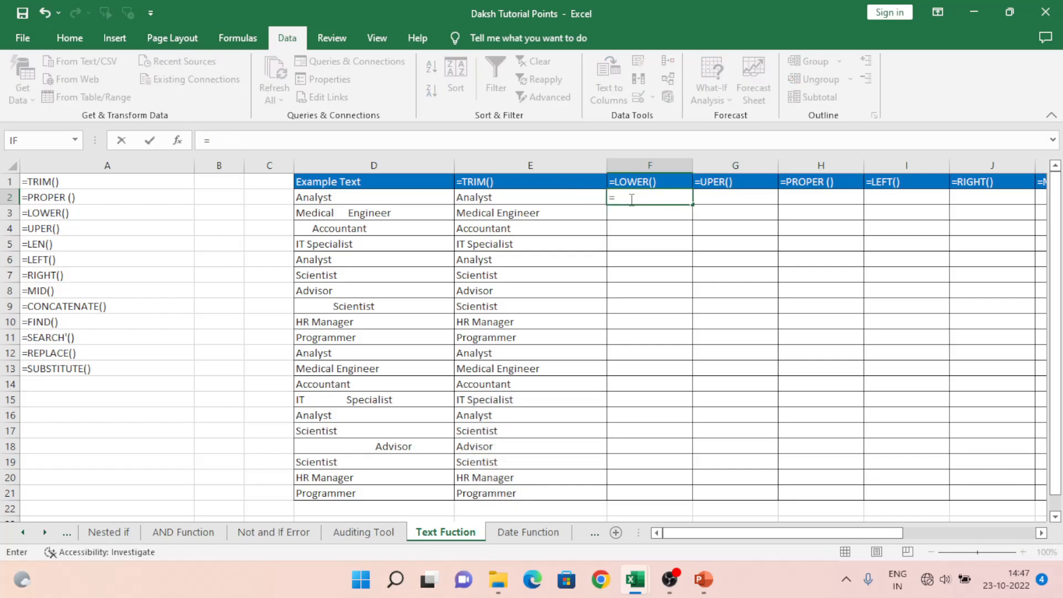
pyautogui.write('lowe')
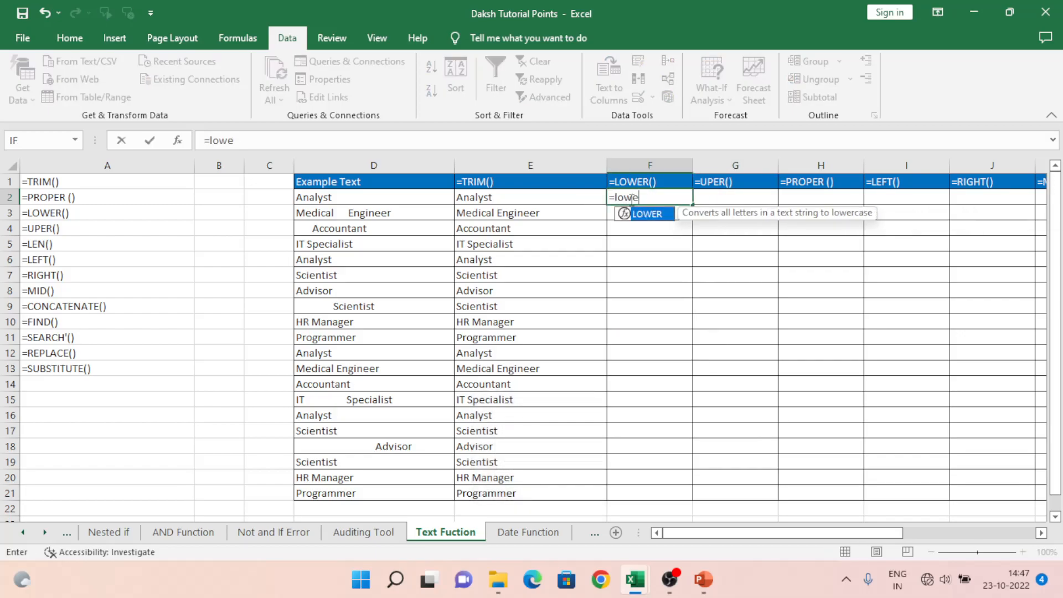
pyautogui.press('Tab')
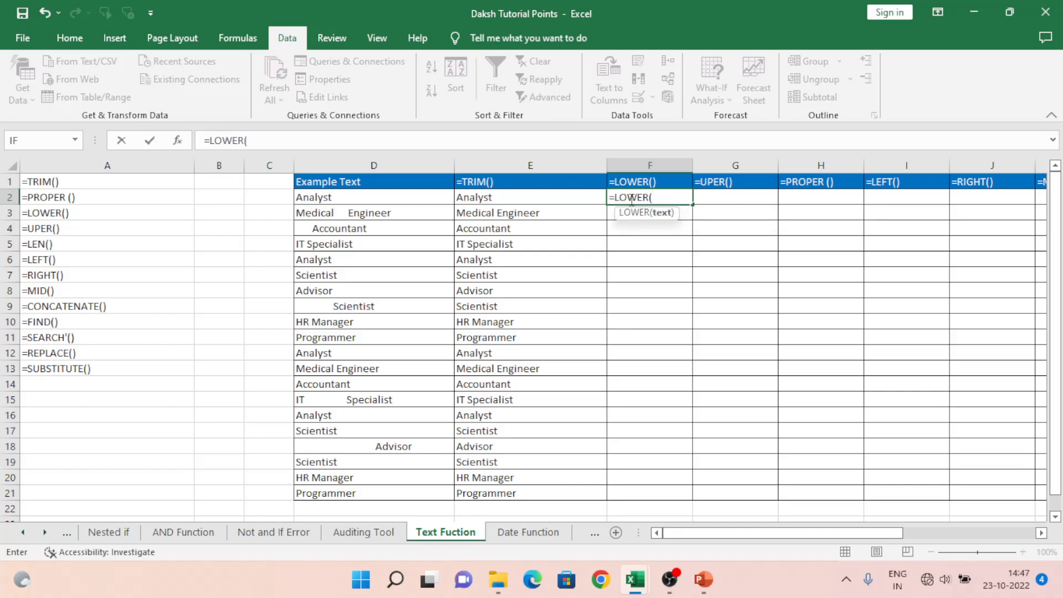
pyautogui.press('Left')
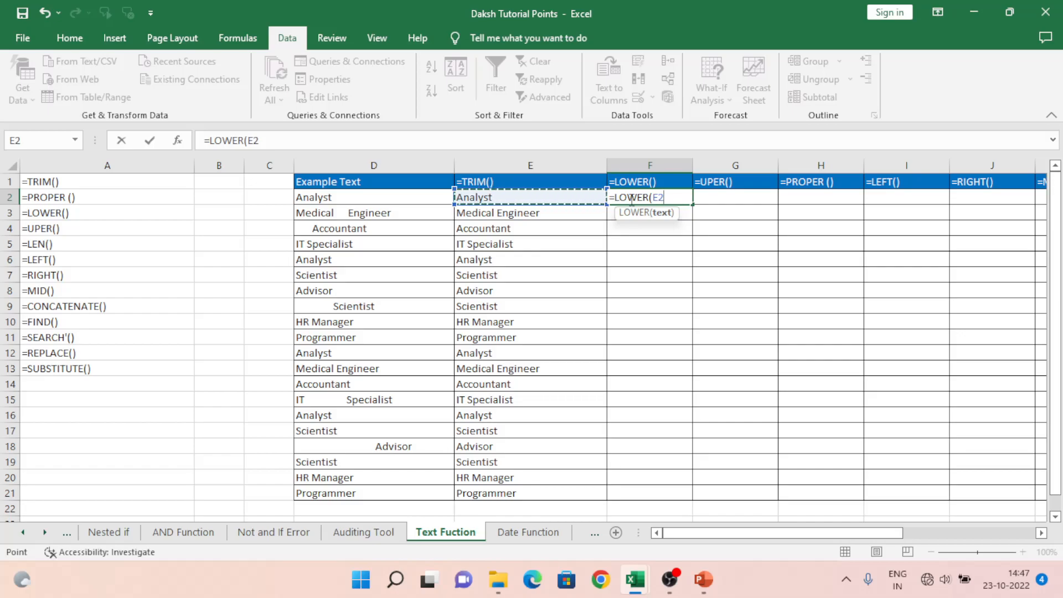
pyautogui.write(')')
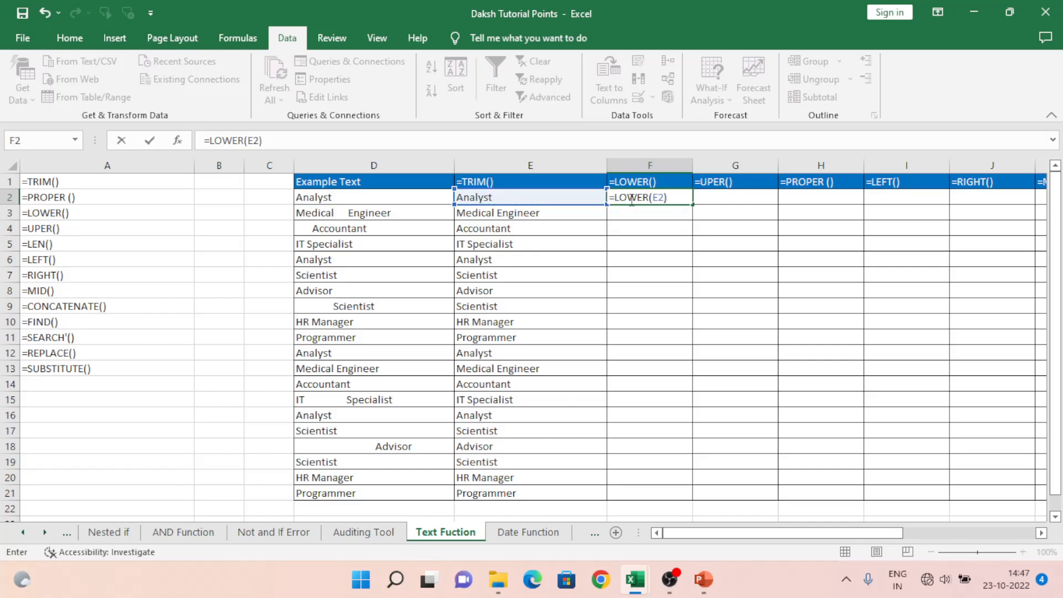
pyautogui.hotkey('ctrl', 'Return')
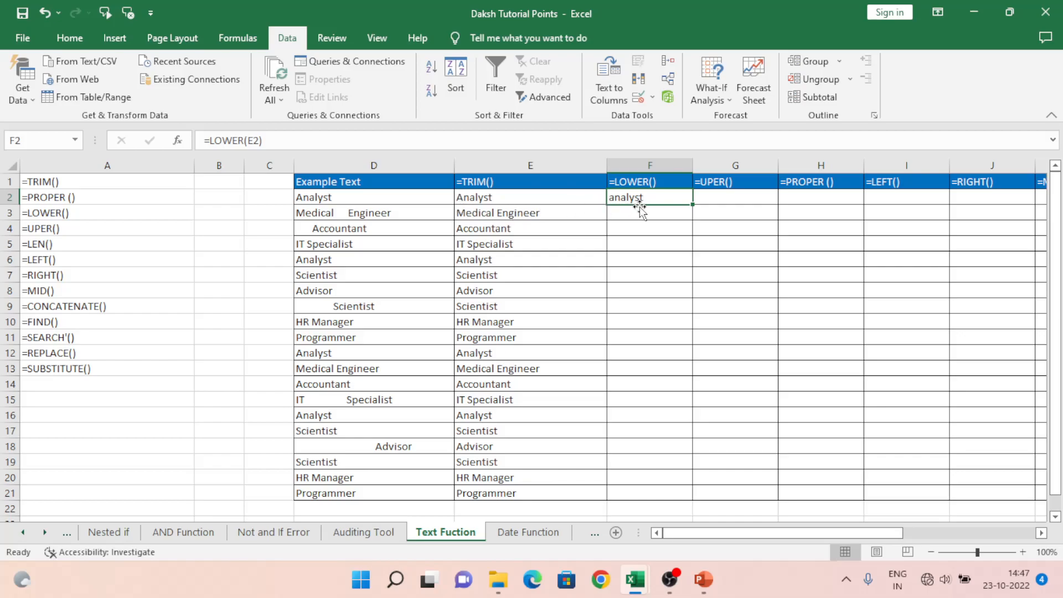
pyautogui.moveTo(693, 205); pyautogui.dragTo(693, 206)
pyautogui.doubleClick(693, 205)
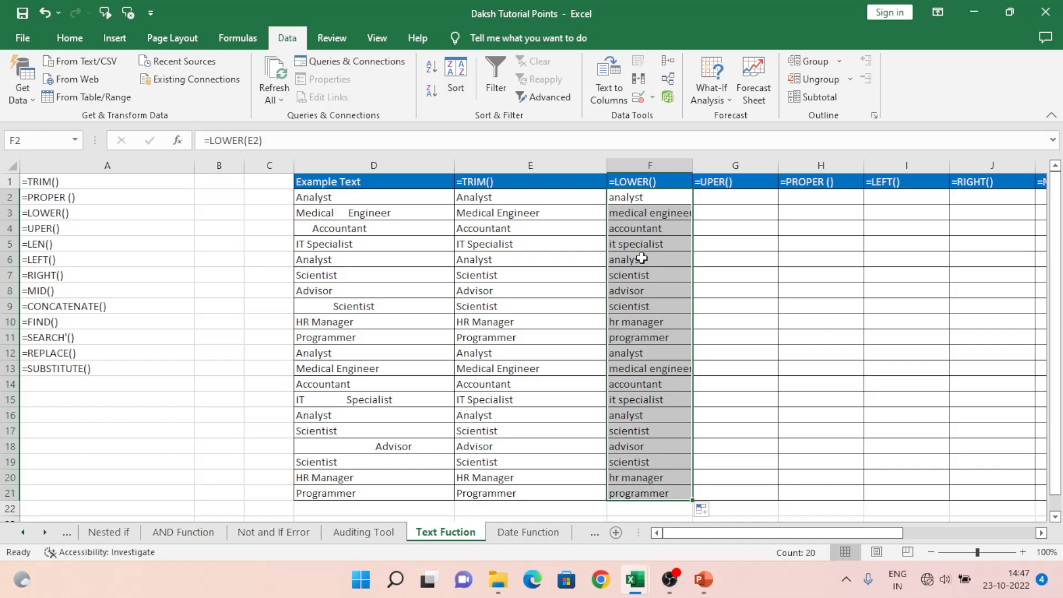
# - Auto-fit column F to its contents and compare the row 13 TRIM and LOWER entries
pyautogui.click(666, 242)
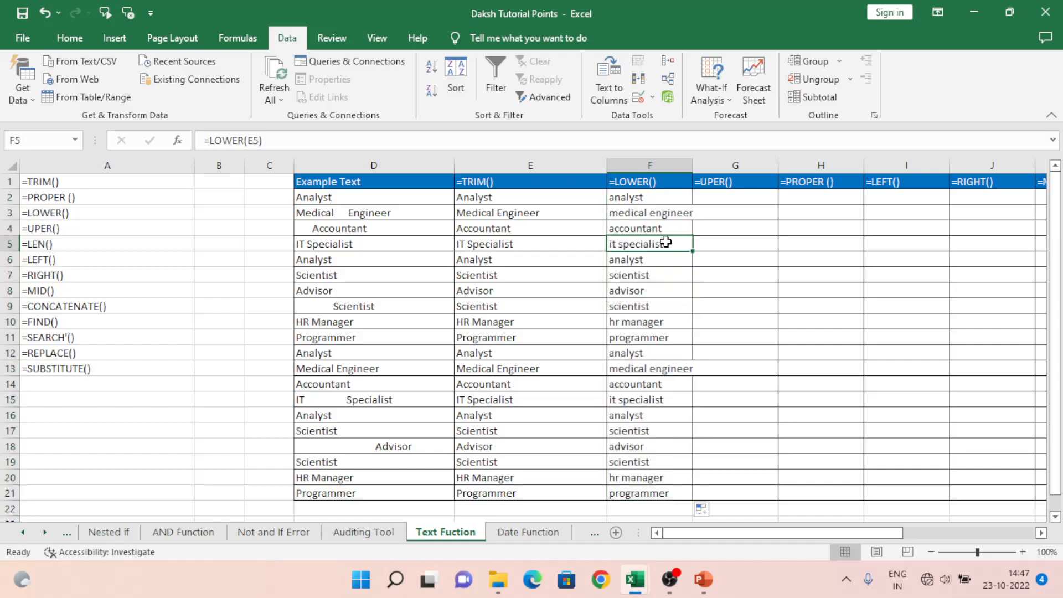
pyautogui.doubleClick(693, 166)
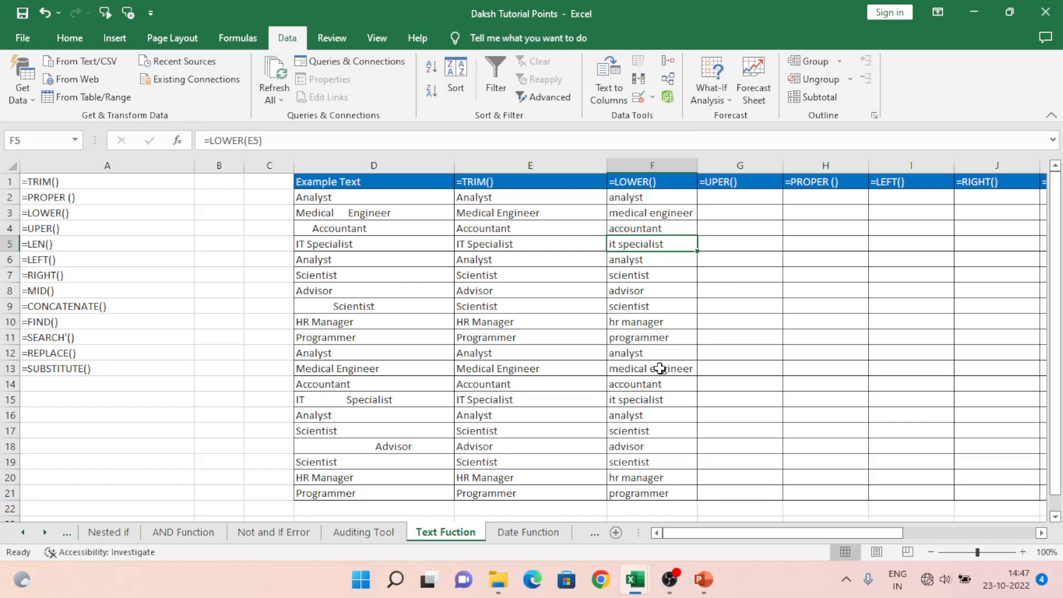
pyautogui.click(504, 370)
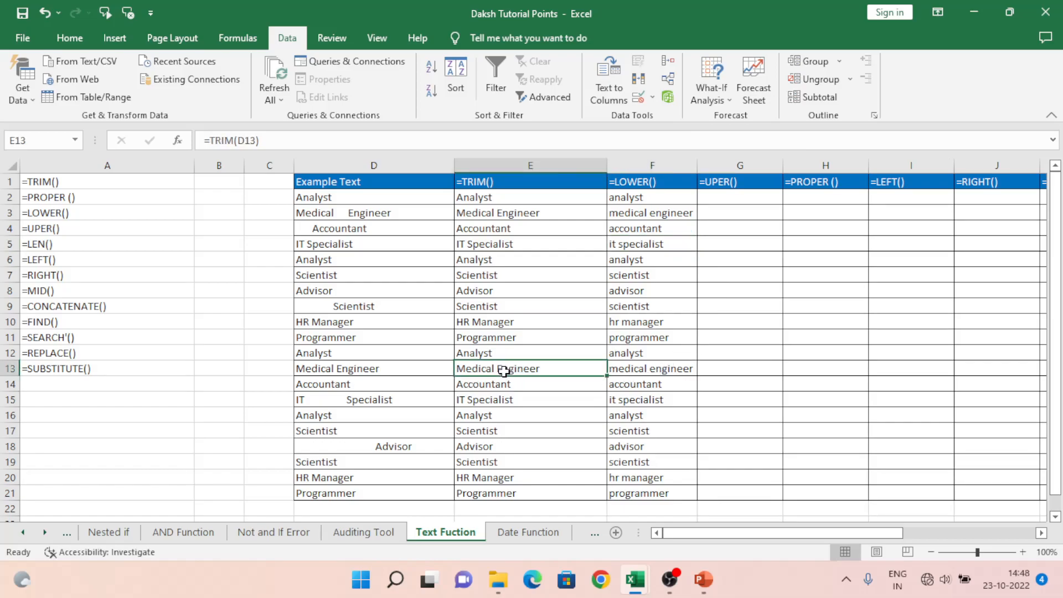
pyautogui.click(629, 370)
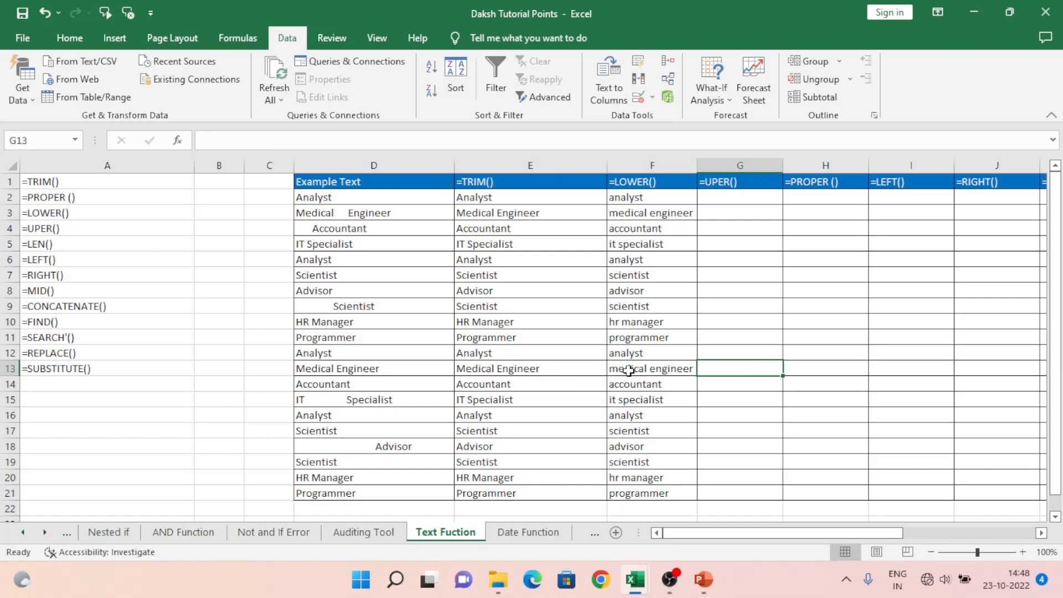
# - Review the TRIM and LOWER formulas in cells E2 and F2 next to the empty uppercase column
pyautogui.hotkey('ctrl', 'Up')
pyautogui.press('Down')
pyautogui.press('Right')
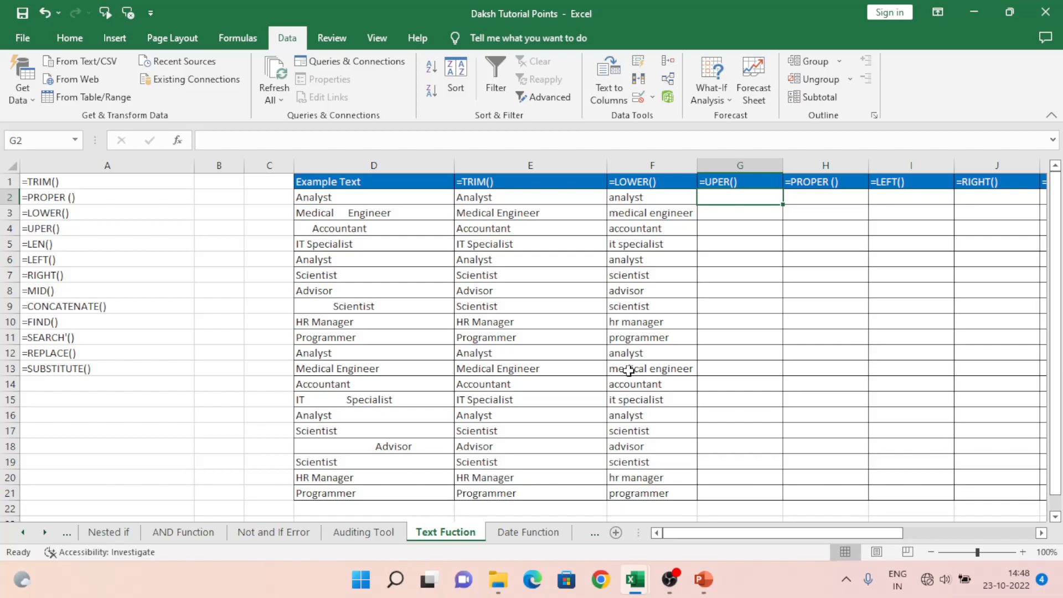
pyautogui.press('Left')
pyautogui.press('Left')
pyautogui.press('Left')
pyautogui.press('Right')
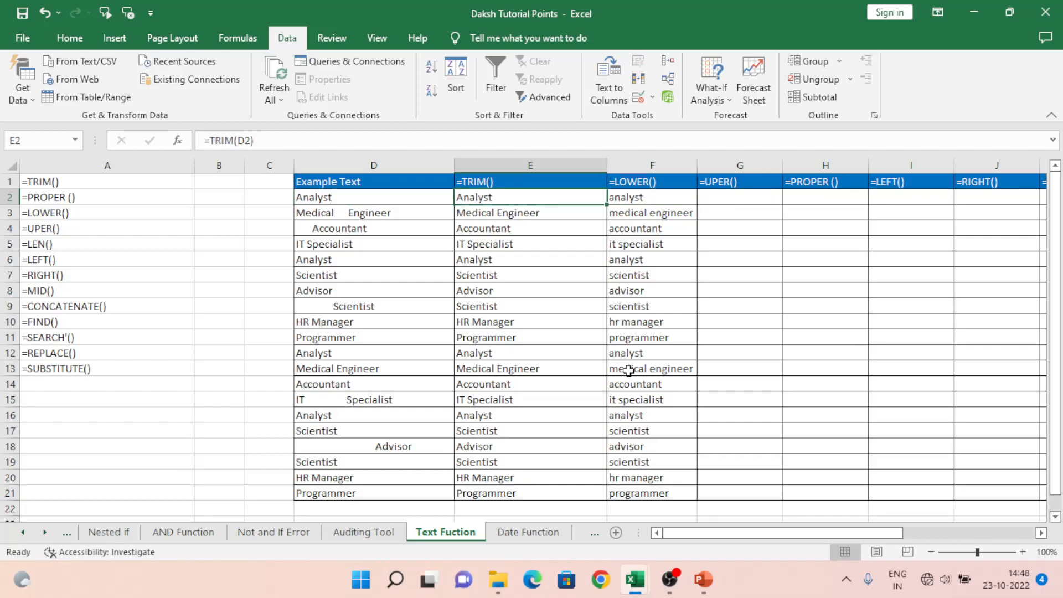
pyautogui.press('Right')
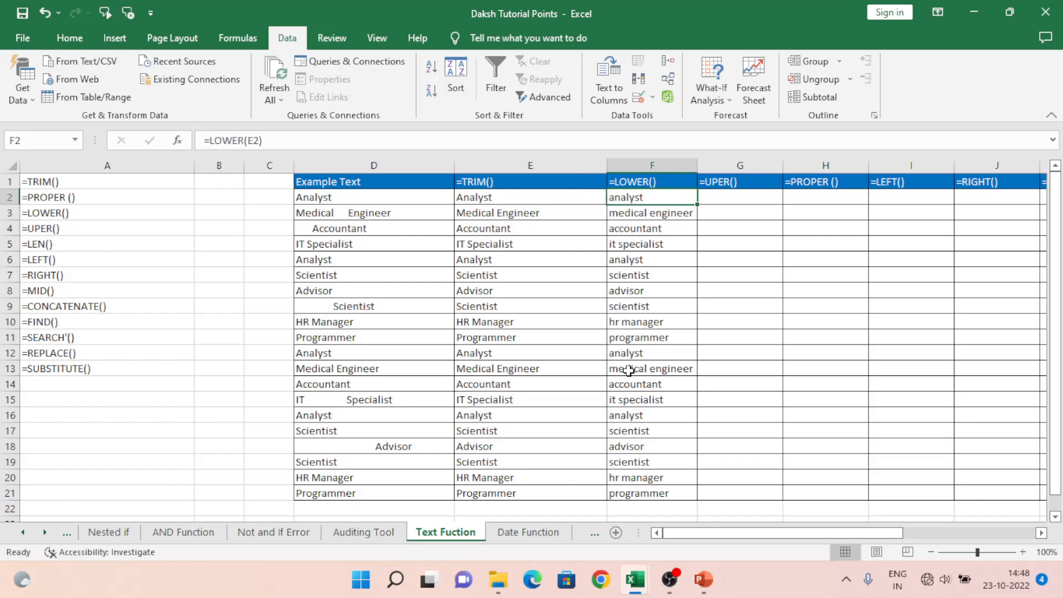
pyautogui.press('Right')
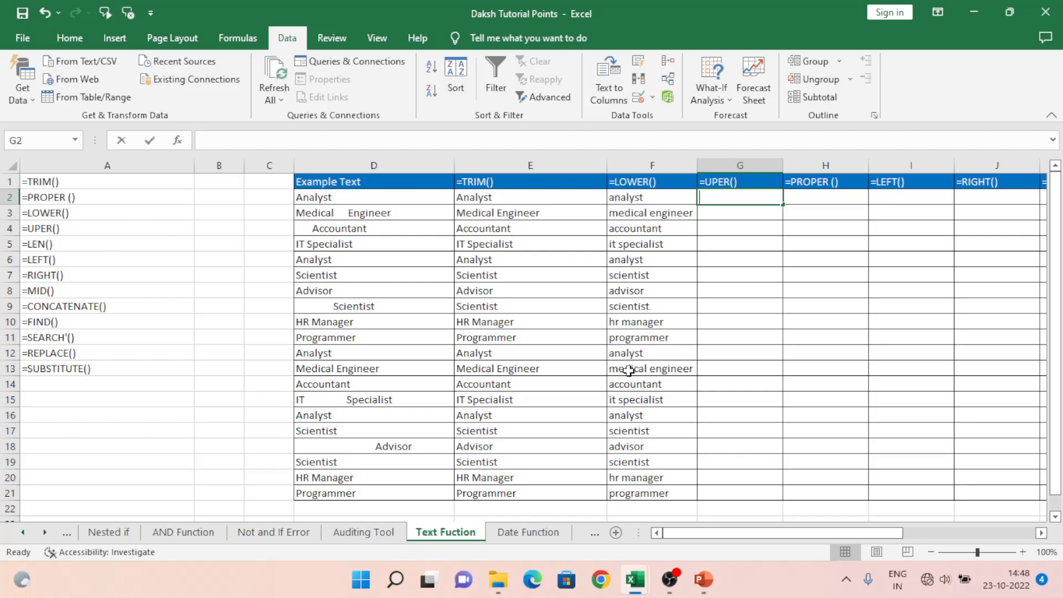
pyautogui.write('=')
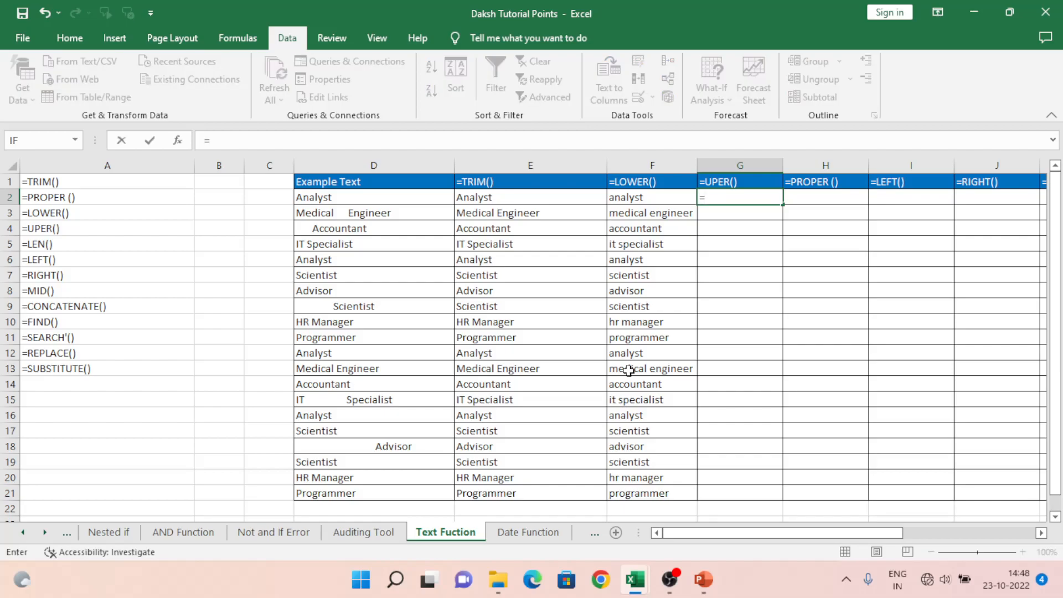
pyautogui.press('Escape')
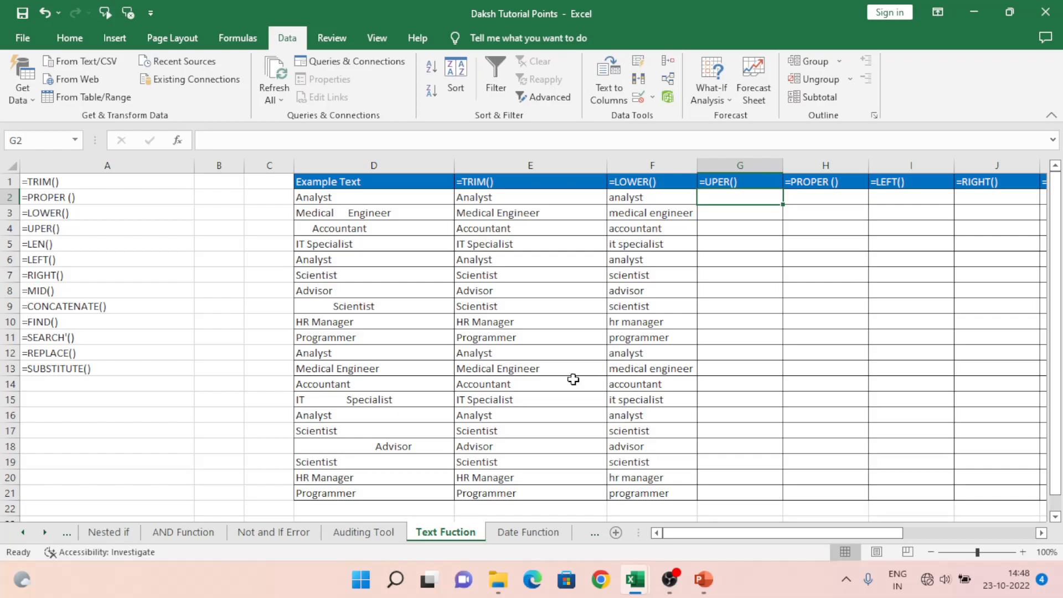
pyautogui.click(391, 157)
pyautogui.click(477, 166)
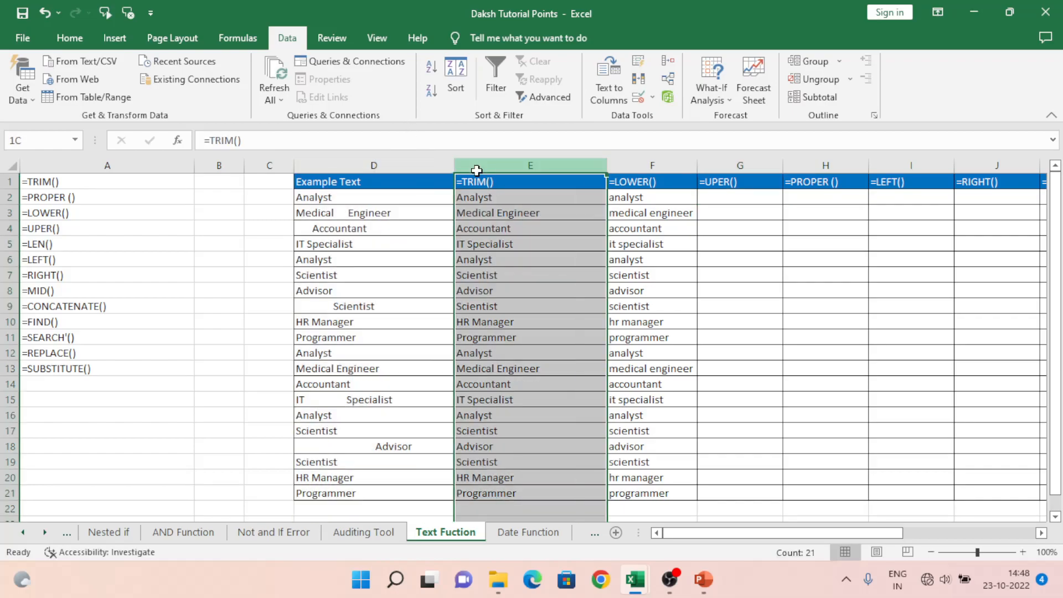
# - Enter =UPPER(E2) in cell G2 to convert the trimmed text to capitals
pyautogui.click(743, 198)
pyautogui.write('=')
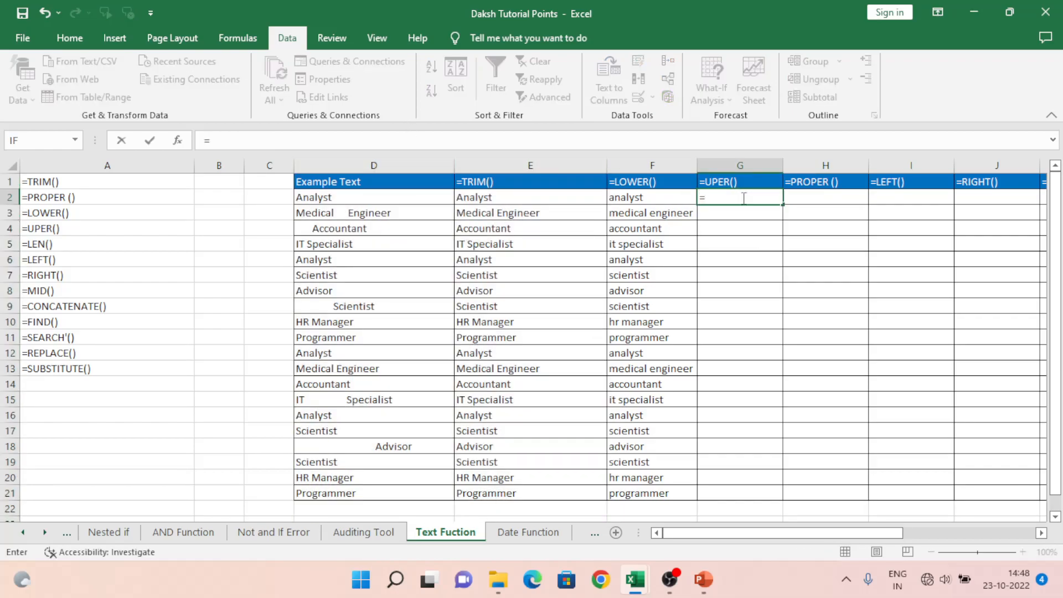
pyautogui.write('uper')
pyautogui.press('BackSpace')
pyautogui.press('BackSpace')
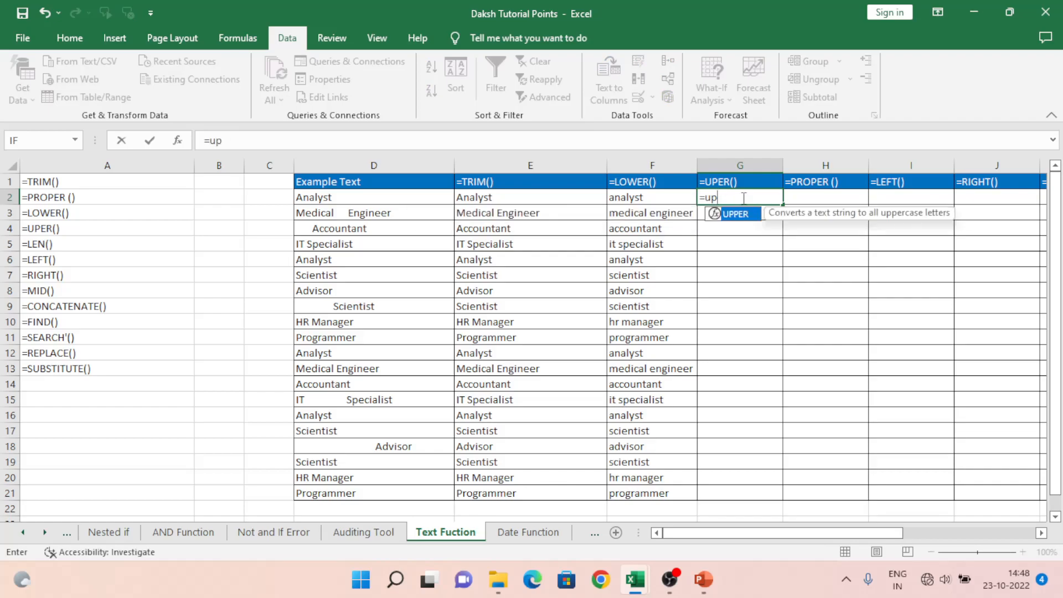
pyautogui.press('Tab')
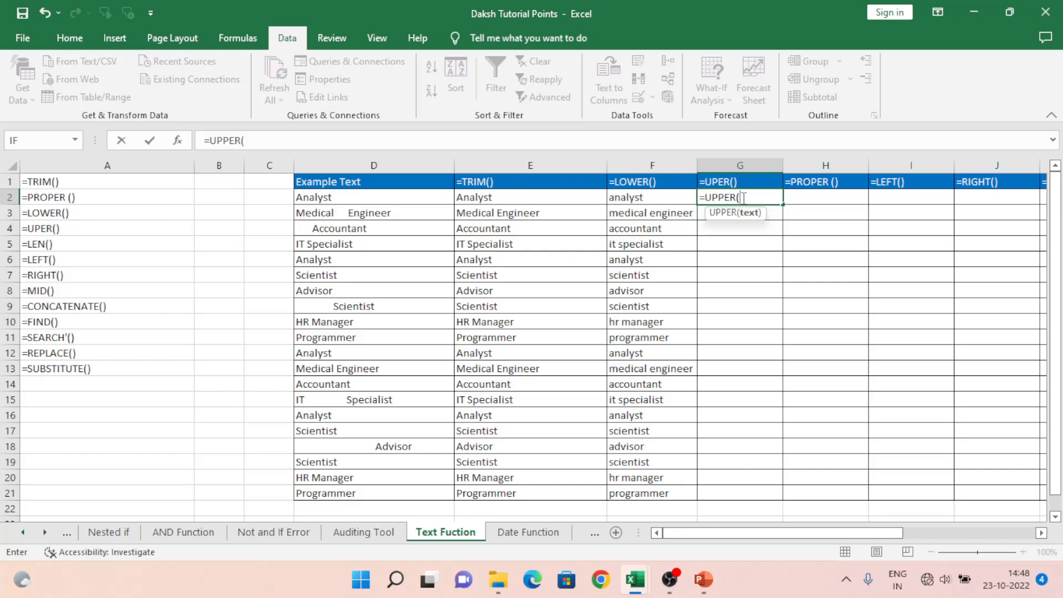
pyautogui.press('Left')
pyautogui.press('Left')
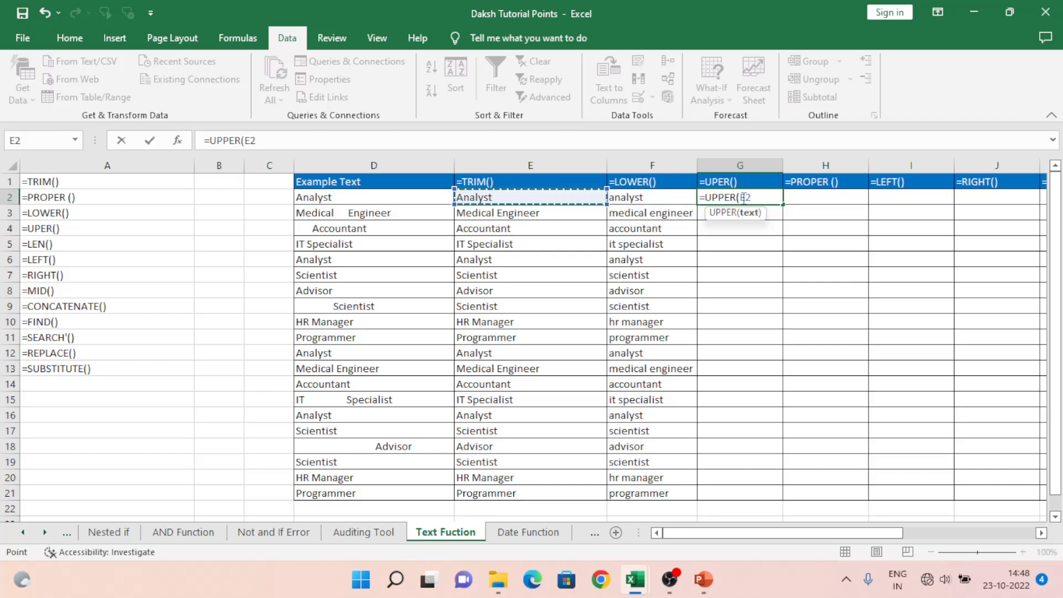
pyautogui.write(')')
pyautogui.press('Return')
# - Copy the UPPER formula from G2 down through G21 and auto-fit column G to its contents
pyautogui.click(743, 198)
pyautogui.hotkey('ctrl', 'c')
pyautogui.press('Left')
pyautogui.hotkey('ctrl', 'Down')
pyautogui.press('Right')
pyautogui.hotkey('ctrl', 'shift', 'Up')
pyautogui.hotkey('ctrl', 'v')
pyautogui.hotkey('ctrl', 'Up')
pyautogui.press('Right')
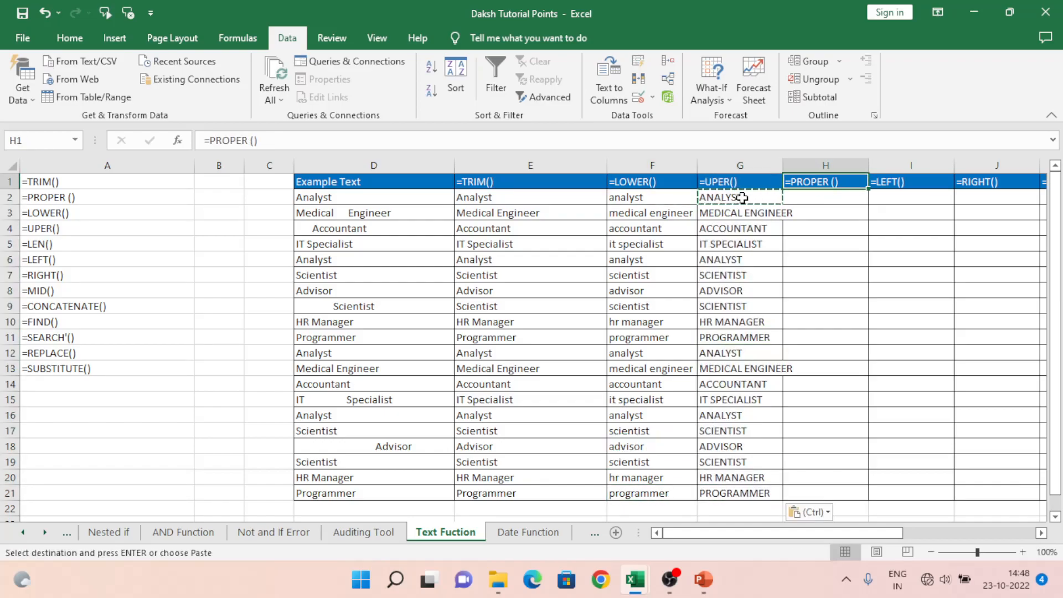
pyautogui.doubleClick(783, 162)
# - Correct the header in G1 to =UPPER(), stored as text with a leading apostrophe
pyautogui.click(728, 182)
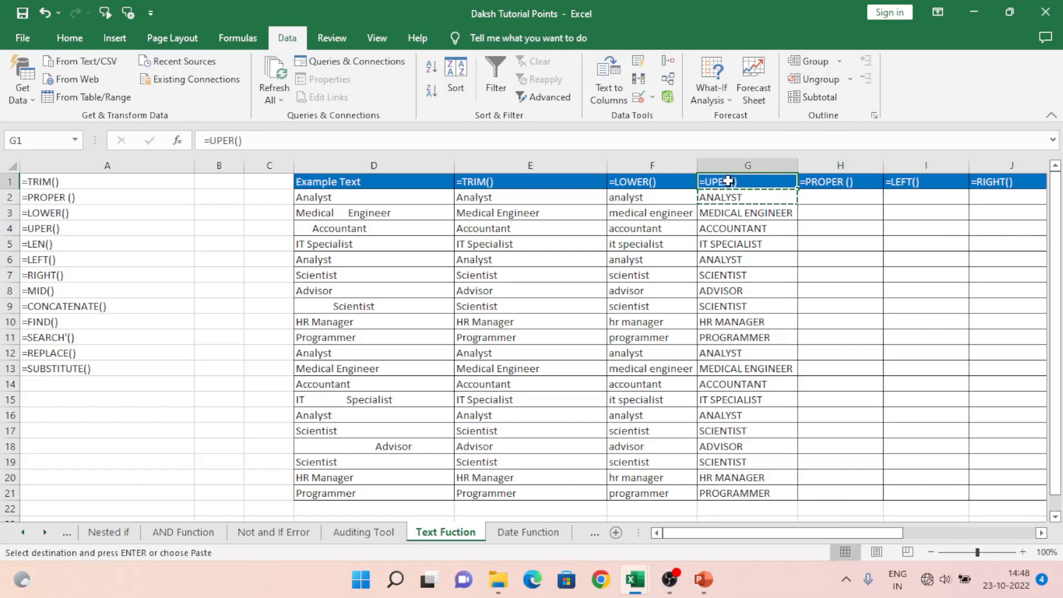
pyautogui.doubleClick(730, 182)
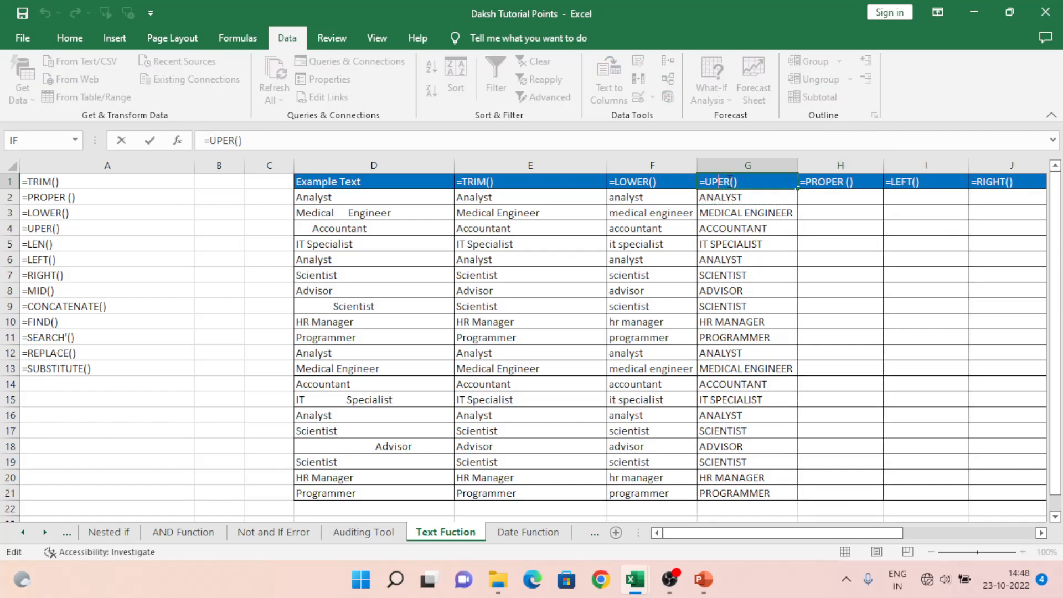
pyautogui.write('p')
pyautogui.press('BackSpace')
pyautogui.write('P')
pyautogui.press('Return')
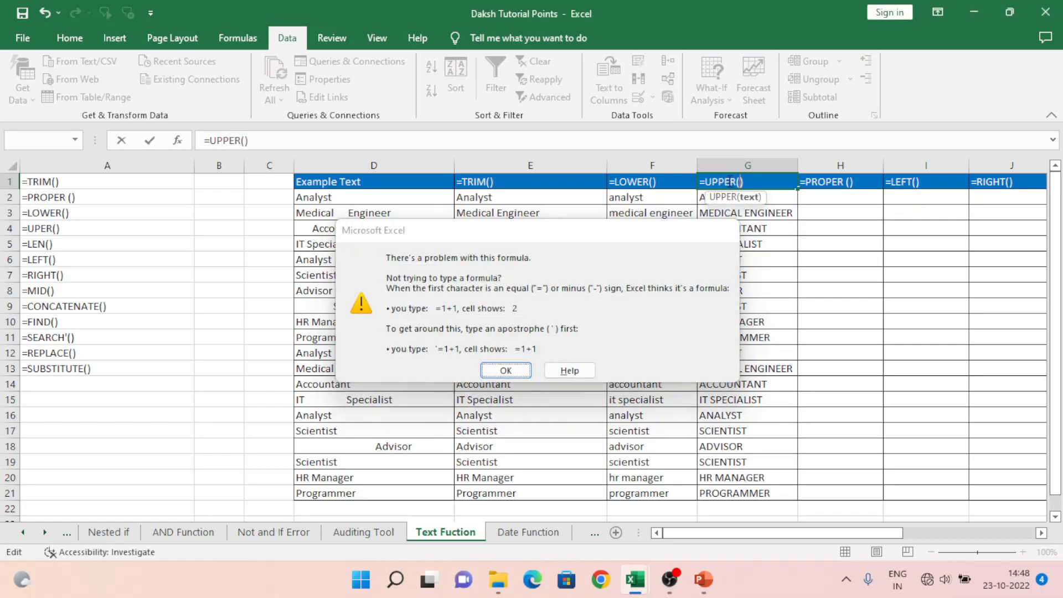
pyautogui.press('Return')
pyautogui.press('Home')
pyautogui.write("'")
pyautogui.press('Return')
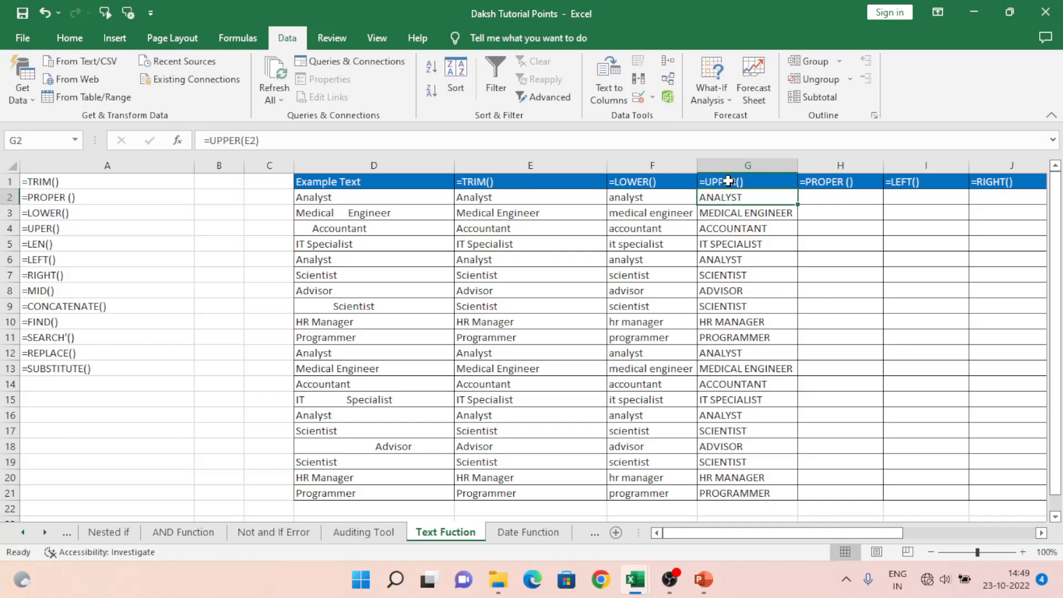
# - Look over the function headers following UPPER in row 1, starting from the PROPER column
pyautogui.press('Right')
pyautogui.press('Right')
pyautogui.press('Left')
pyautogui.press('Right')
pyautogui.press('Right')
pyautogui.press('Right')
pyautogui.press('Left')
pyautogui.press('Left')
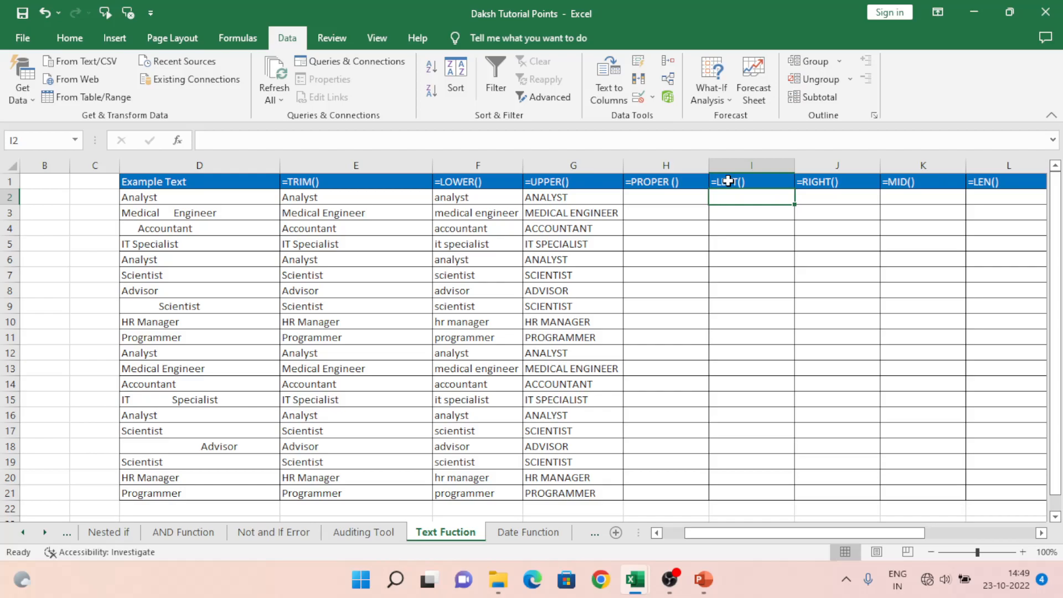
pyautogui.press('Left')
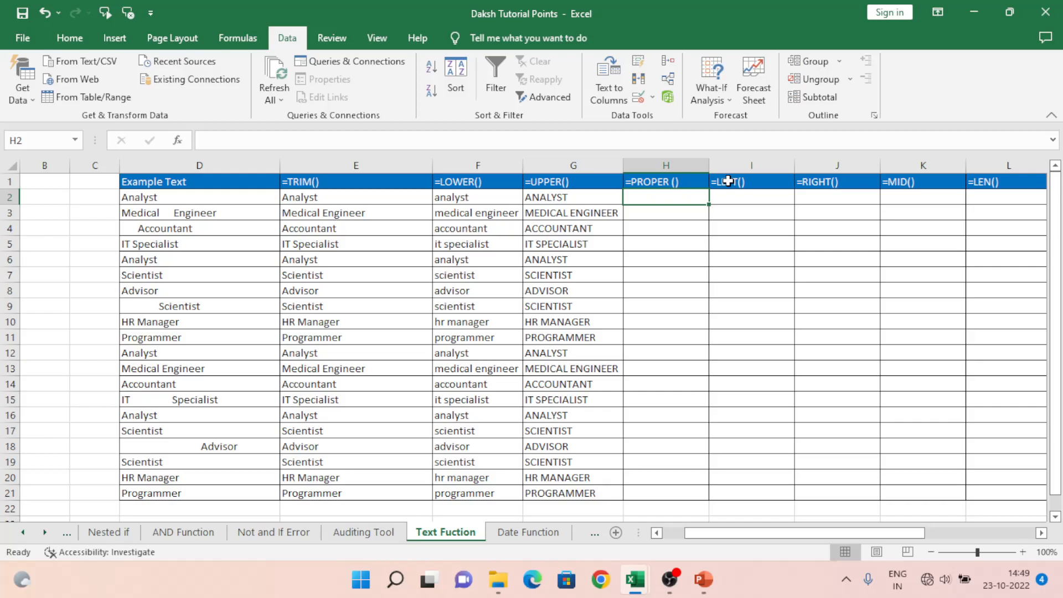
# - Enter =PROPER(F2) in cell H2 to capitalize each word of the lowercase text
pyautogui.write('=')
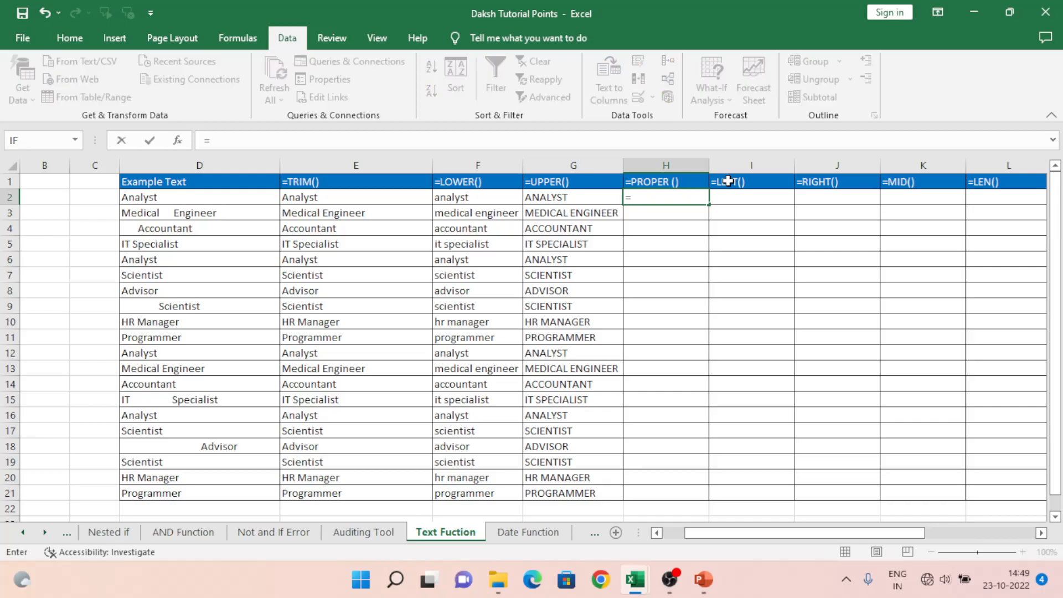
pyautogui.write('pro')
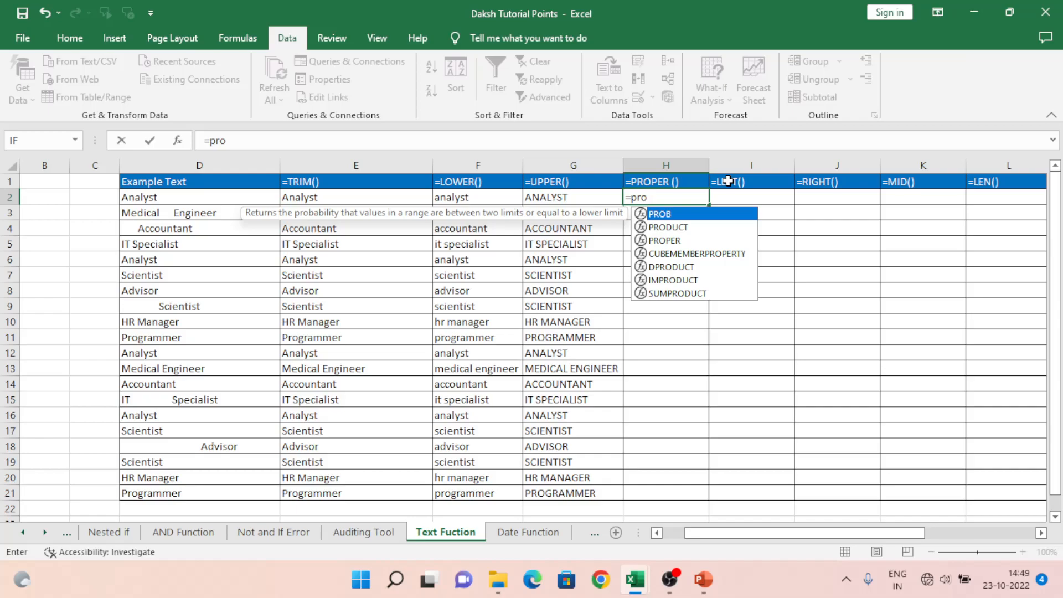
pyautogui.press('Down')
pyautogui.press('Down')
pyautogui.press('Tab')
pyautogui.press('Left')
pyautogui.press('Left')
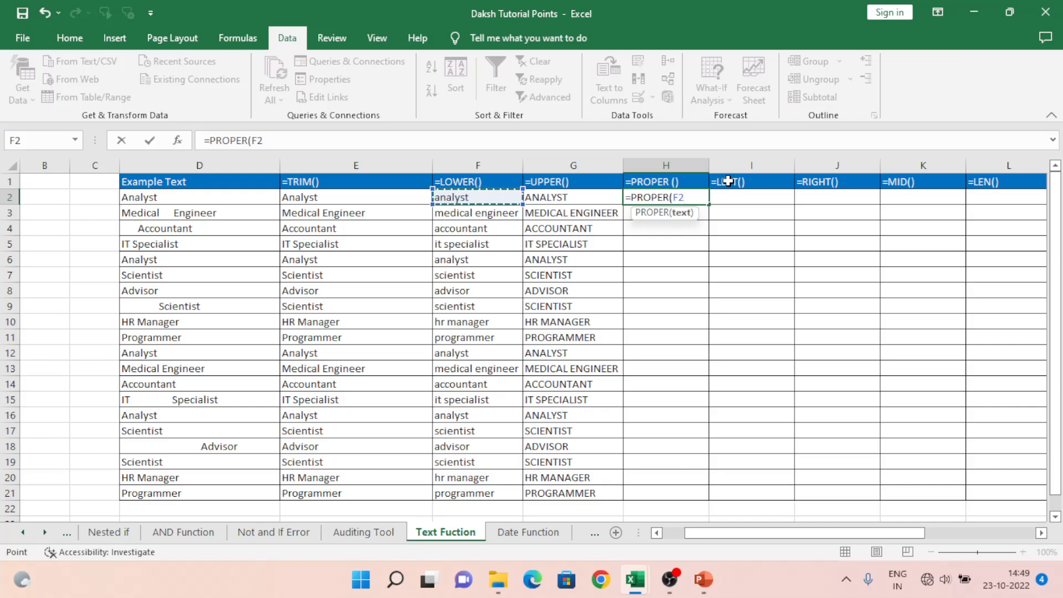
pyautogui.hotkey('ctrl', 'Return')
# - Copy the PROPER formula from H2 down through H21 and auto-fit column H to its contents
pyautogui.hotkey('ctrl', 'c')
pyautogui.press('Left')
pyautogui.hotkey('ctrl', 'Down')
pyautogui.press('Right')
pyautogui.hotkey('ctrl', 'shift', 'Up')
pyautogui.hotkey('ctrl', 'v')
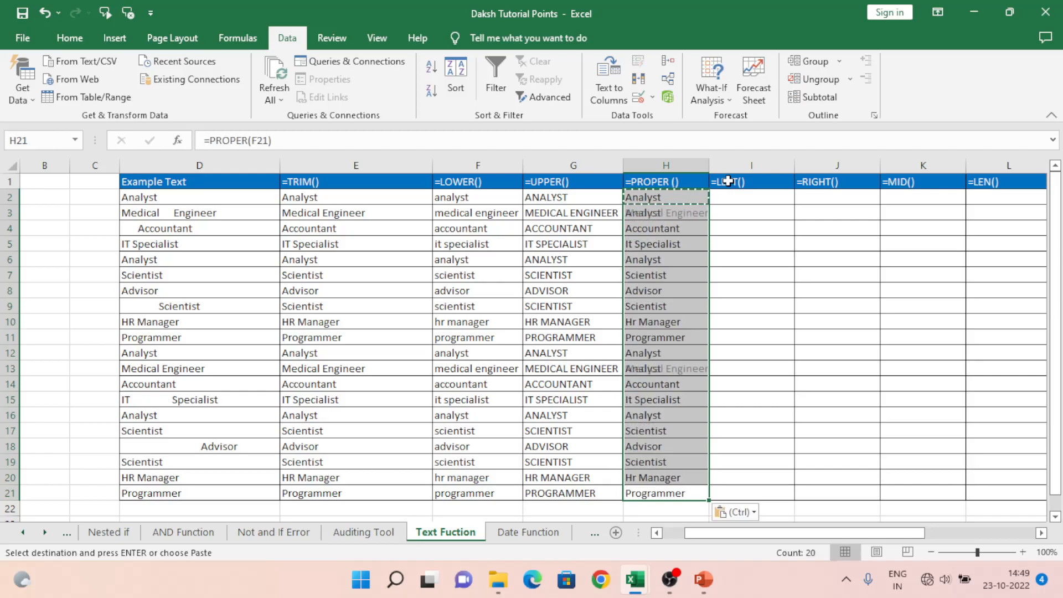
pyautogui.hotkey('ctrl', 'Up')
pyautogui.press('Down')
pyautogui.press('Down')
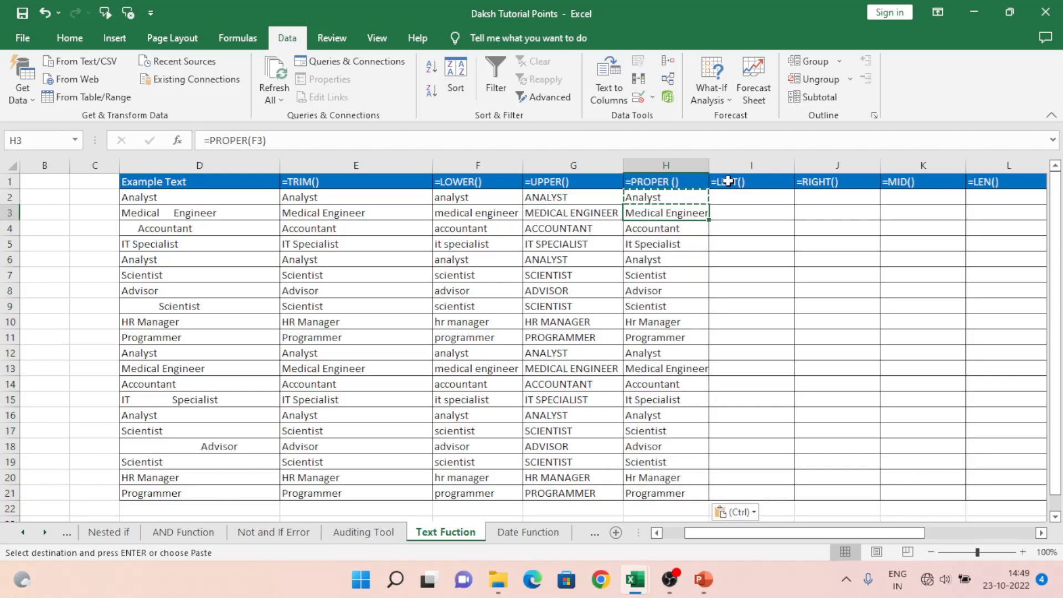
pyautogui.doubleClick(712, 166)
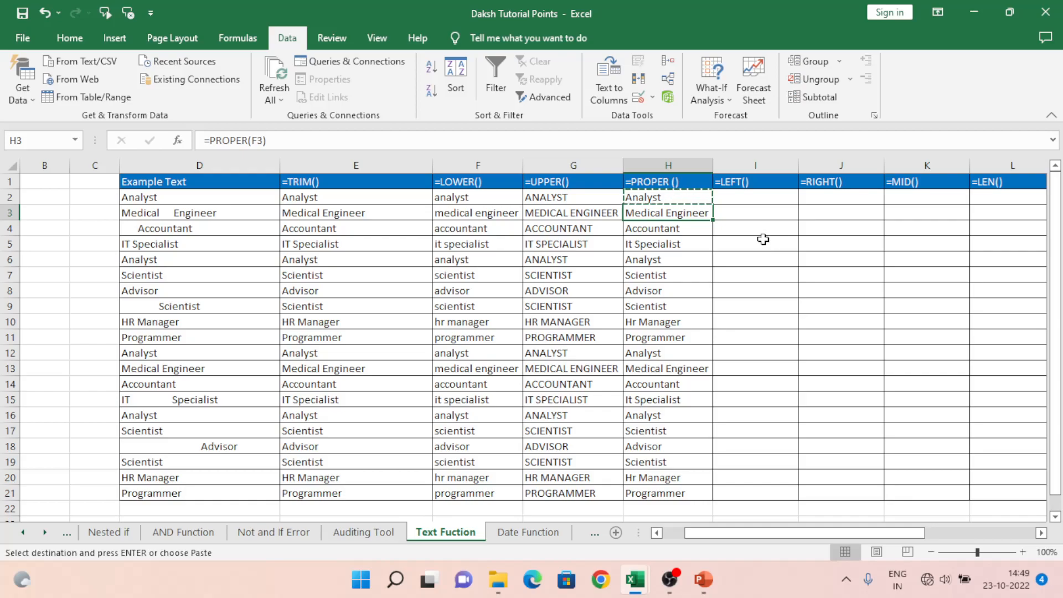
# - Clear the copy selection and review the row 2 formulas in the LOWER, UPPER and PROPER columns
pyautogui.click(753, 200)
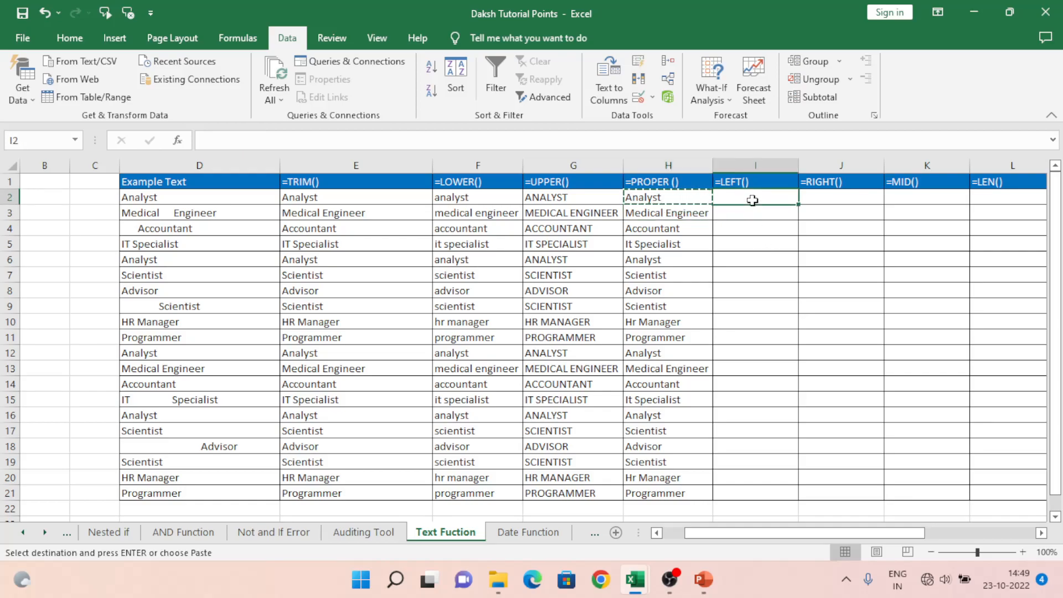
pyautogui.press('Escape')
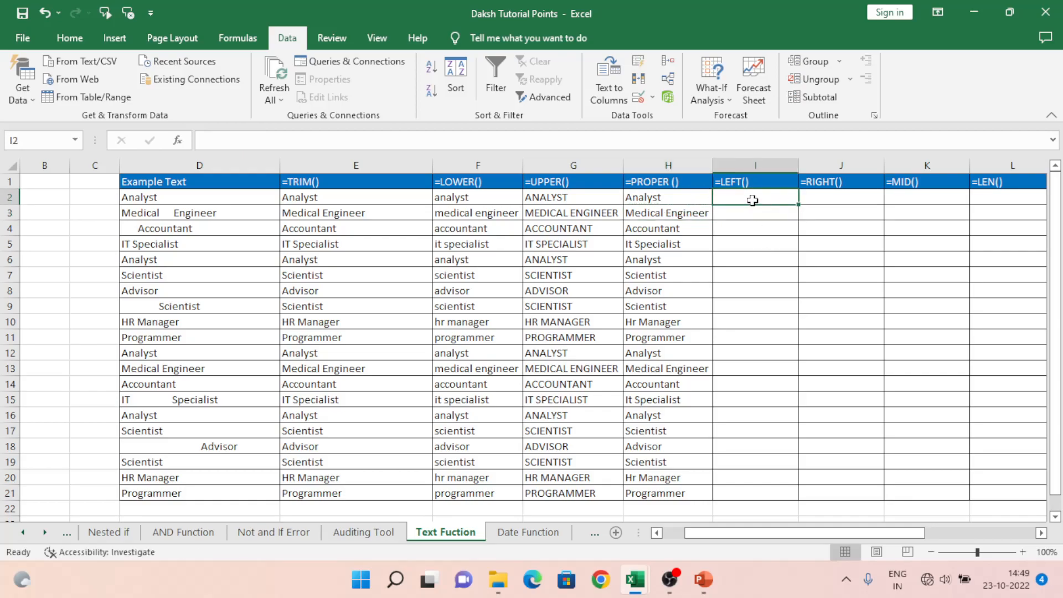
pyautogui.press('Left')
pyautogui.press('Left')
pyautogui.press('Left')
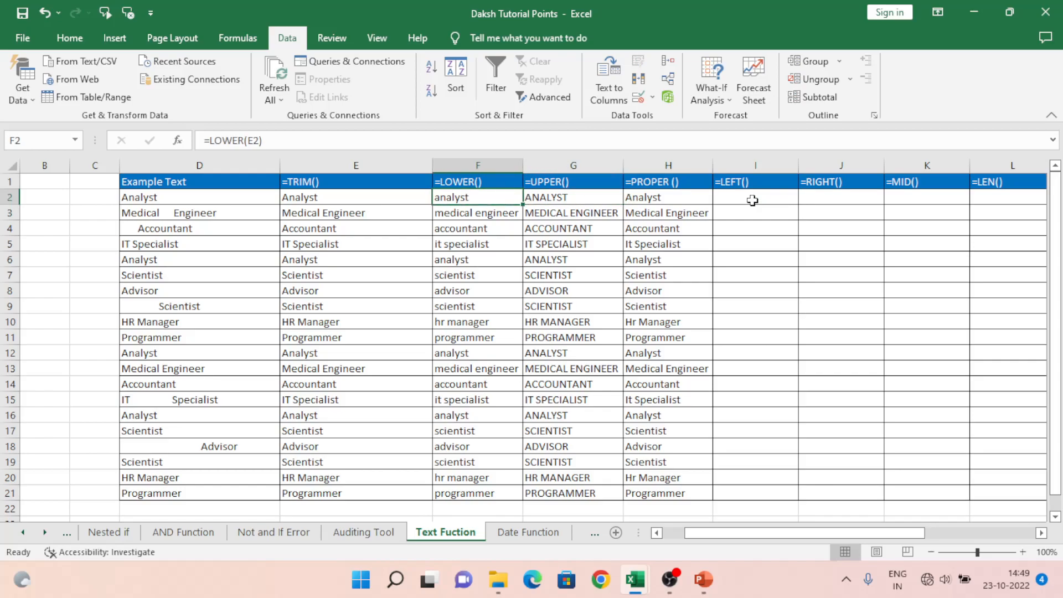
pyautogui.press('Right')
pyautogui.press('Right')
pyautogui.press('Right')
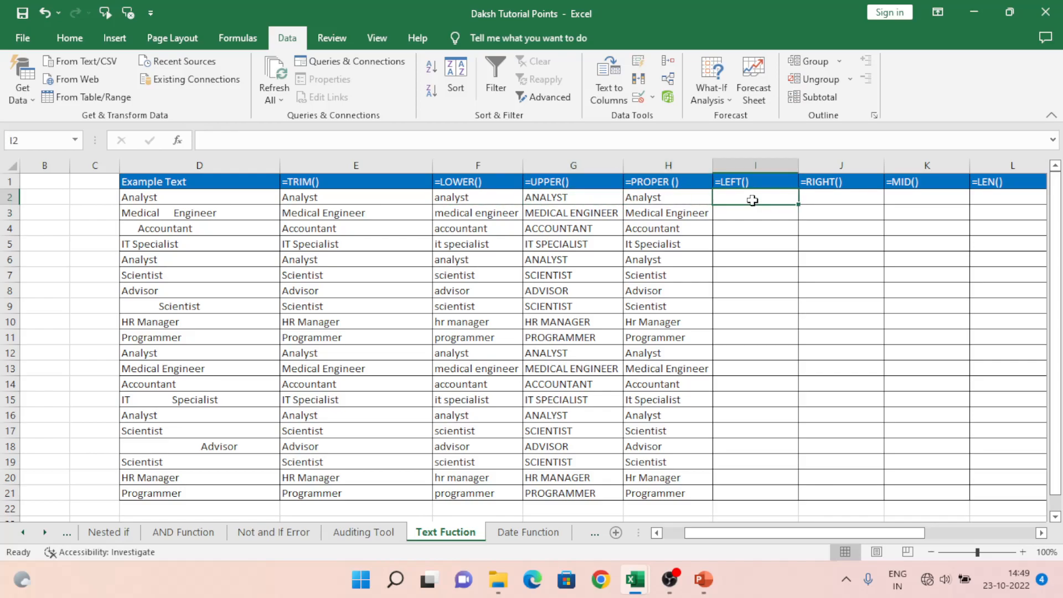
pyautogui.write('=')
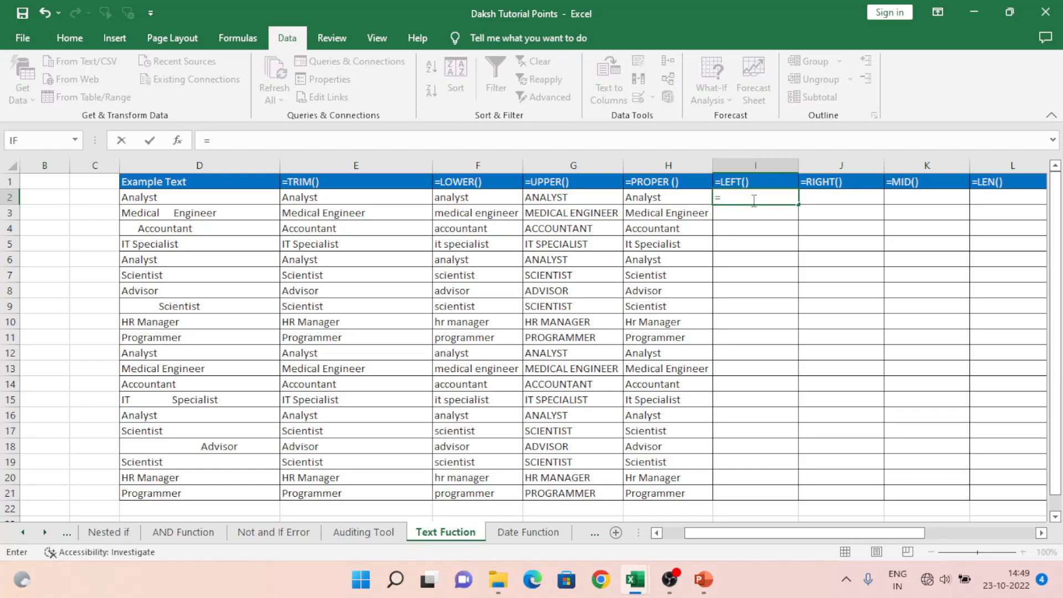
pyautogui.write('lef')
pyautogui.press('Tab')
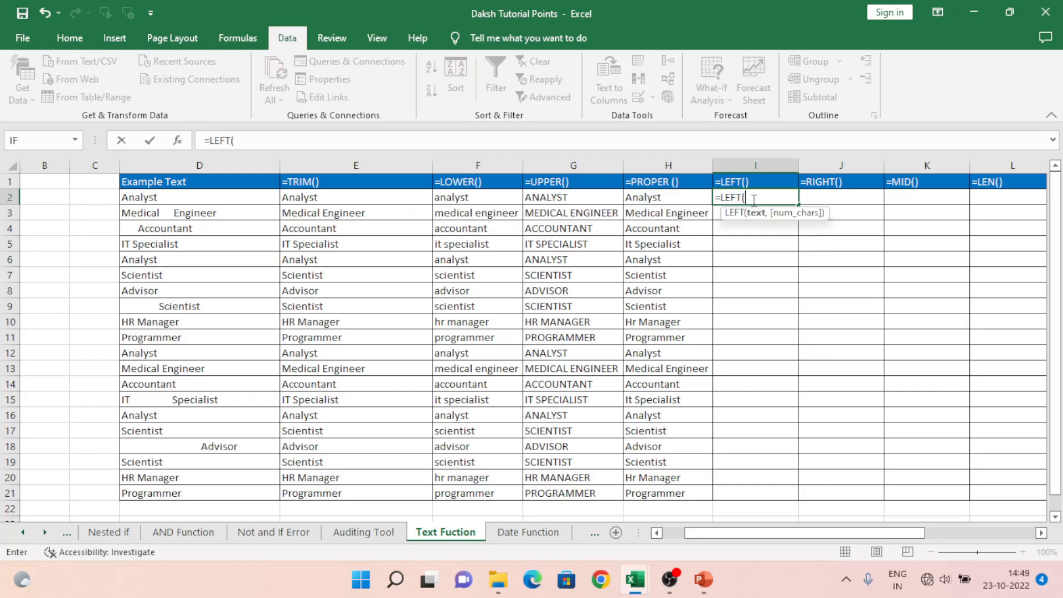
pyautogui.press('Escape')
pyautogui.press('Left')
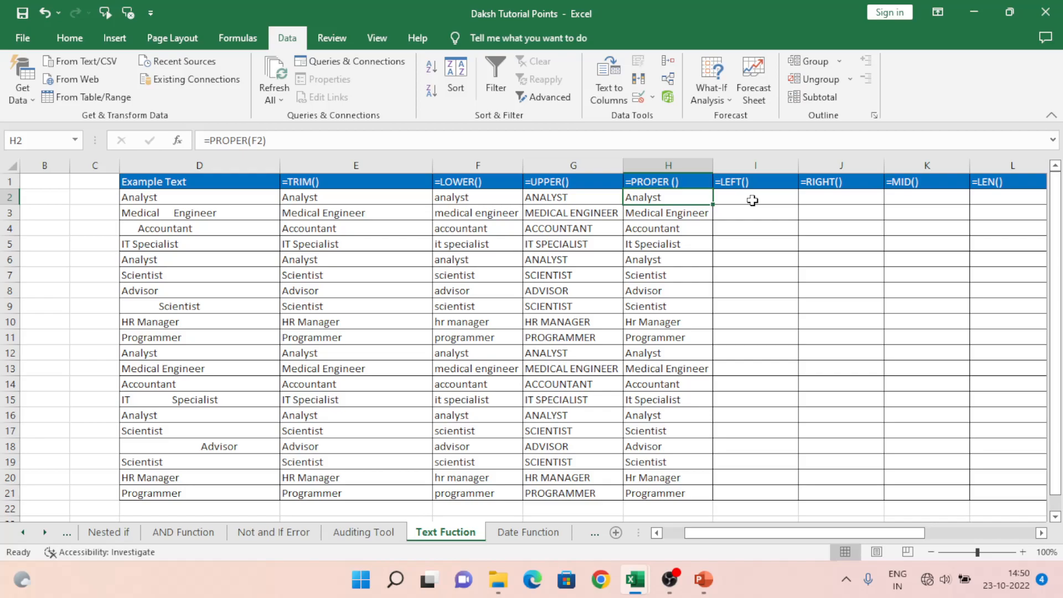
# - Enter =LEFT(H2,3) in cell I2 to extract the first three characters of the proper-case text
pyautogui.click(753, 201)
pyautogui.write('=')
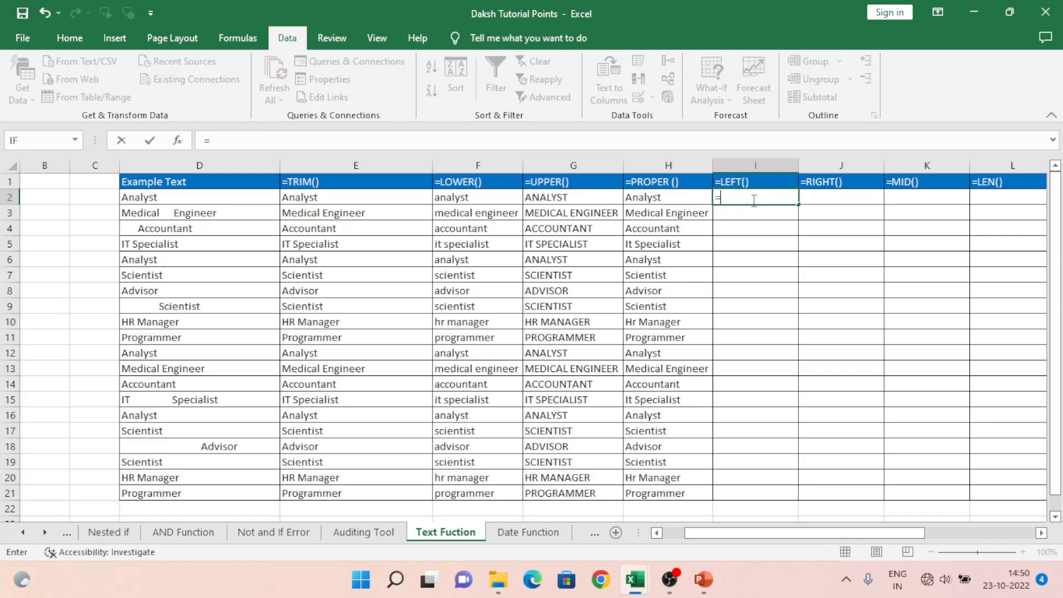
pyautogui.write('lef')
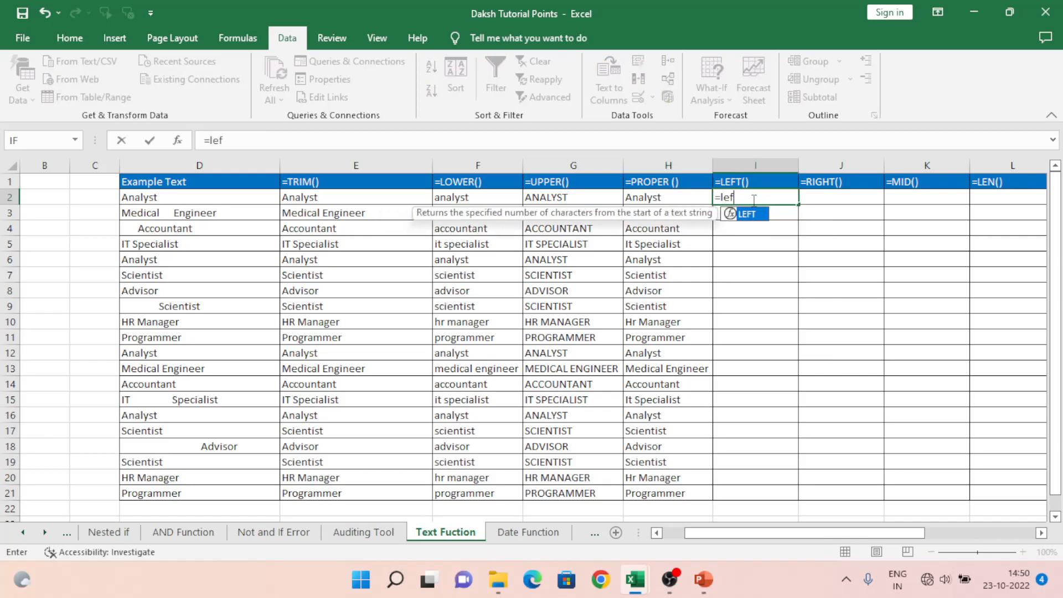
pyautogui.press('Tab')
pyautogui.press('Left')
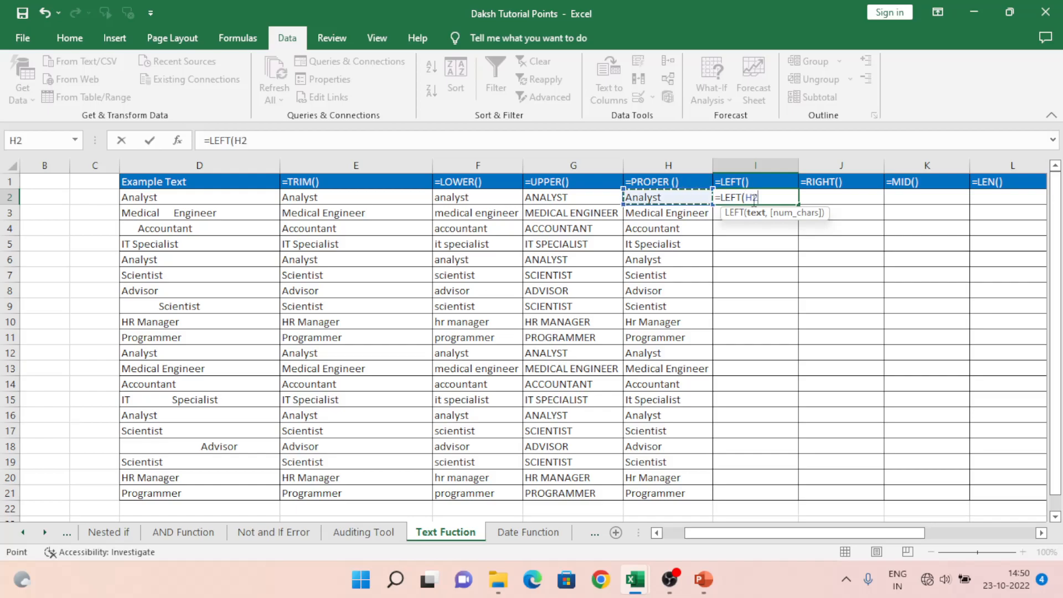
pyautogui.write(',')
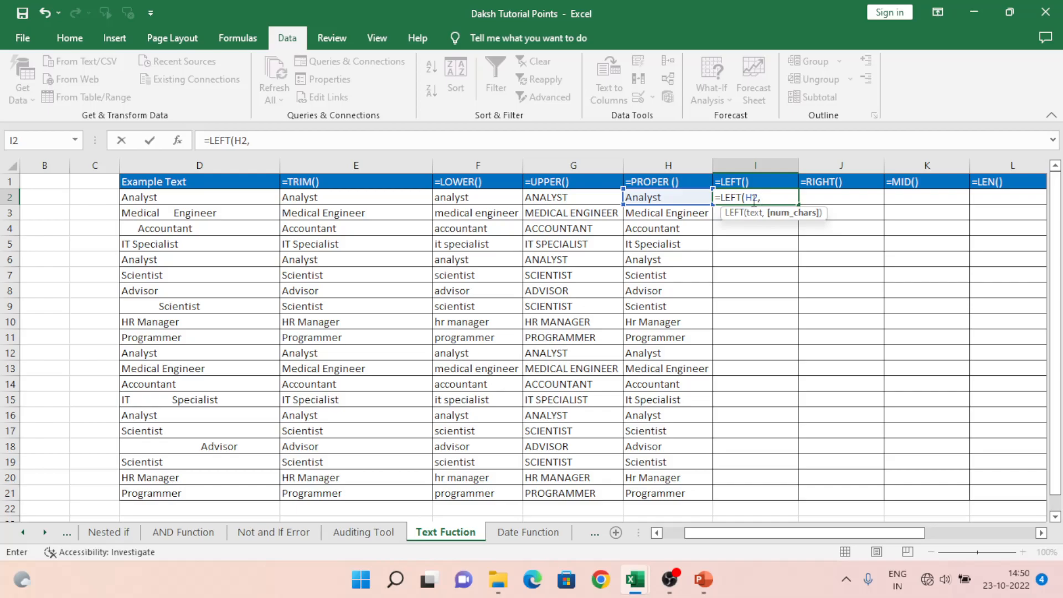
pyautogui.write('3)')
pyautogui.hotkey('ctrl', 'Return')
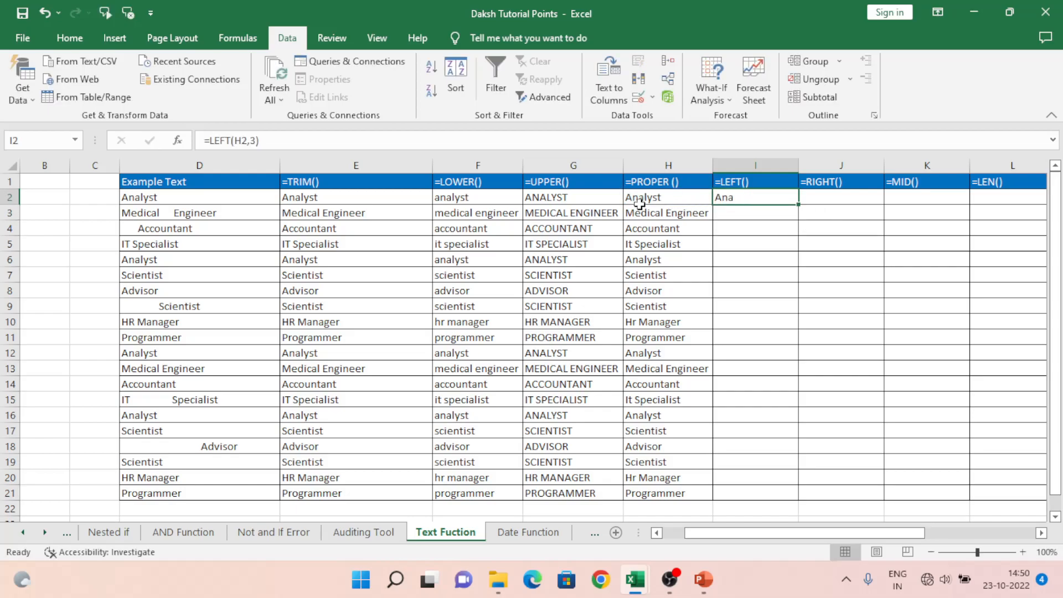
# - Change the number of characters in the I2 LEFT formula to 5
pyautogui.press('F2')
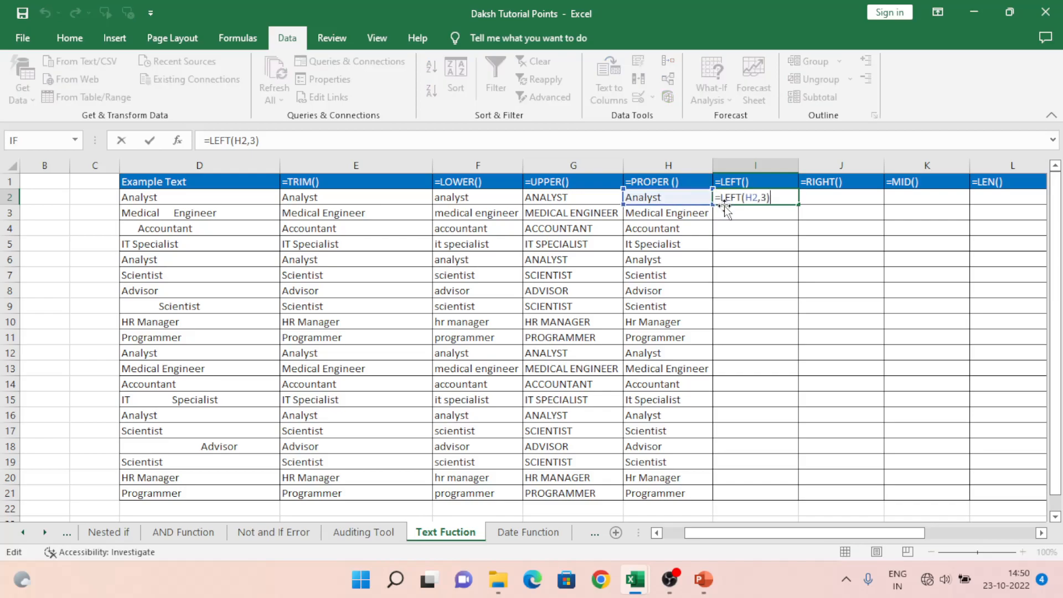
pyautogui.press('Left')
pyautogui.hotkey('shift', 'Left')
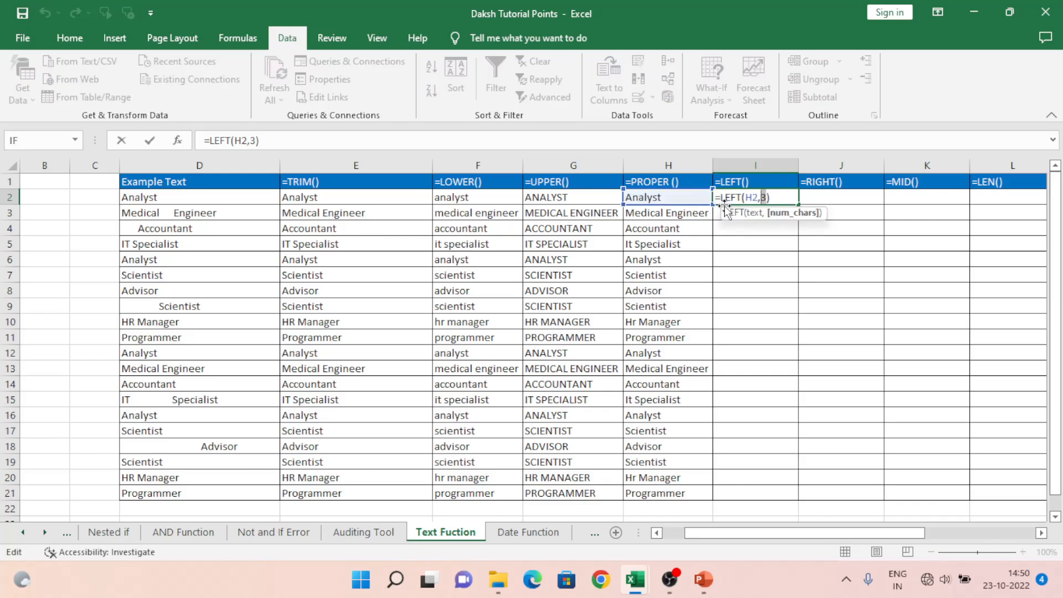
pyautogui.write('5')
pyautogui.press('Return')
pyautogui.click(724, 202)
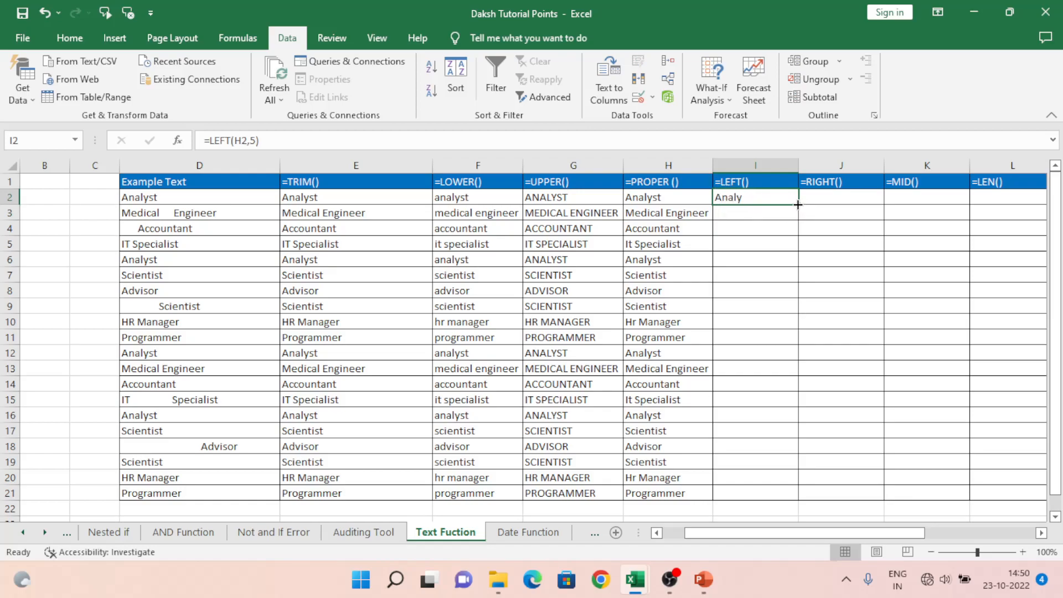
# - Fill the LEFT formula from I2 down through I21 and check the copied formula in I10
pyautogui.doubleClick(799, 205)
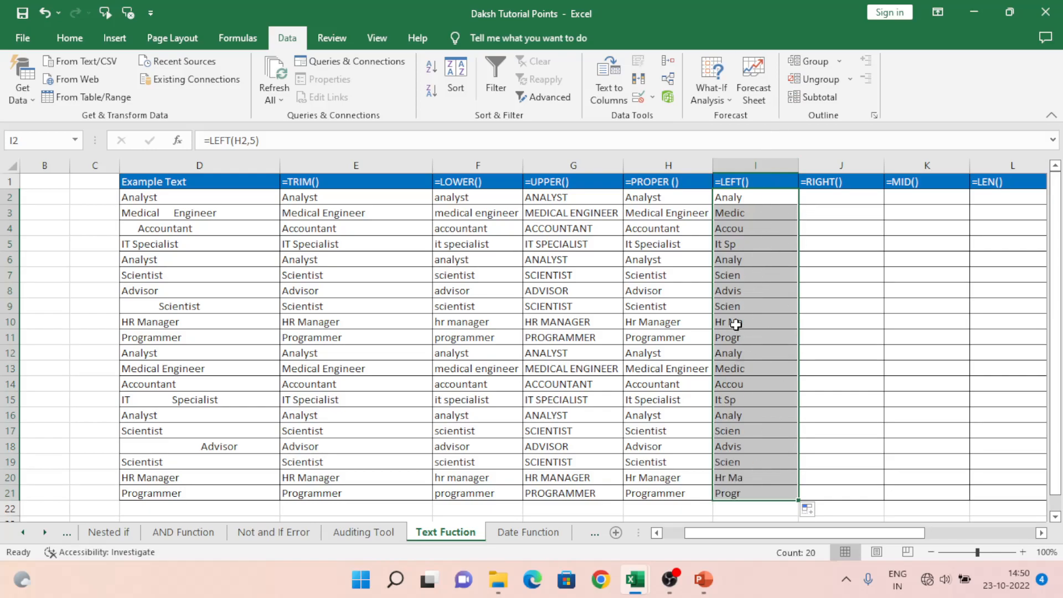
pyautogui.click(736, 323)
pyautogui.press('Right')
pyautogui.press('Left')
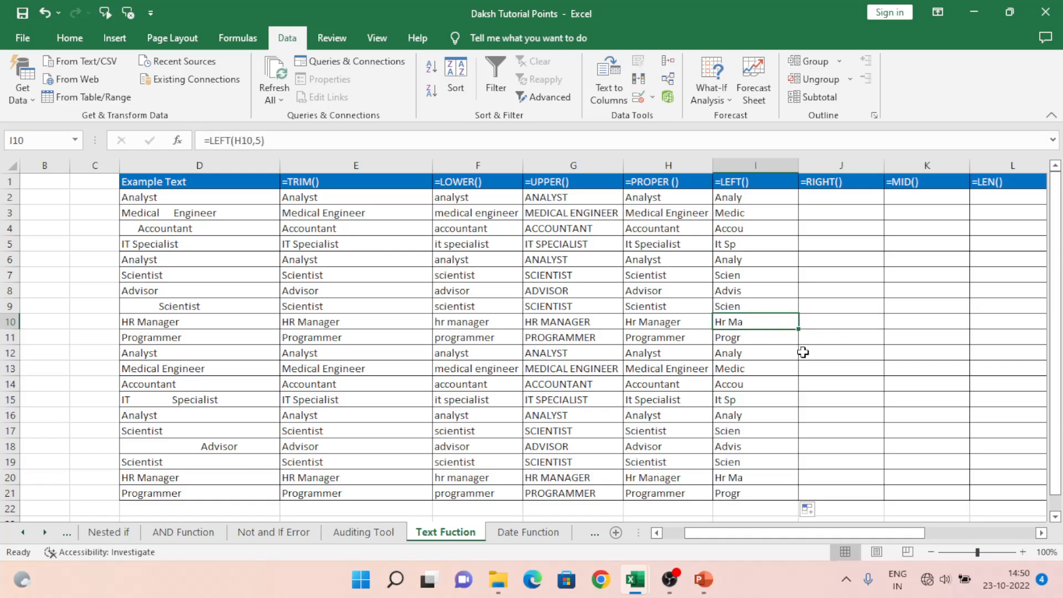
# - Enter =RIGHT(H2,4) in cell J2 to extract the last four characters of the proper-case text
pyautogui.click(826, 202)
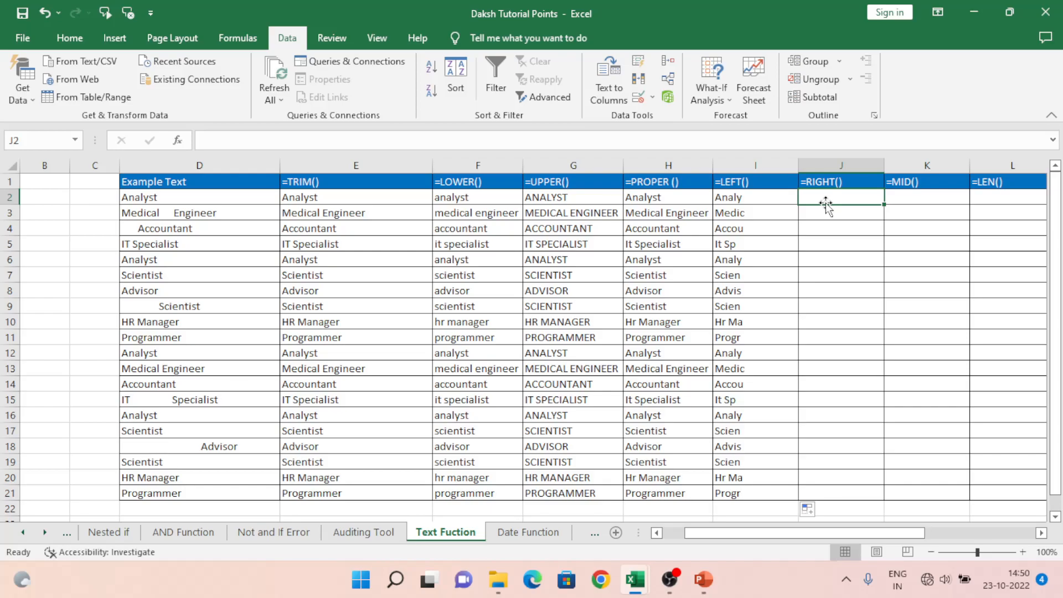
pyautogui.write('=')
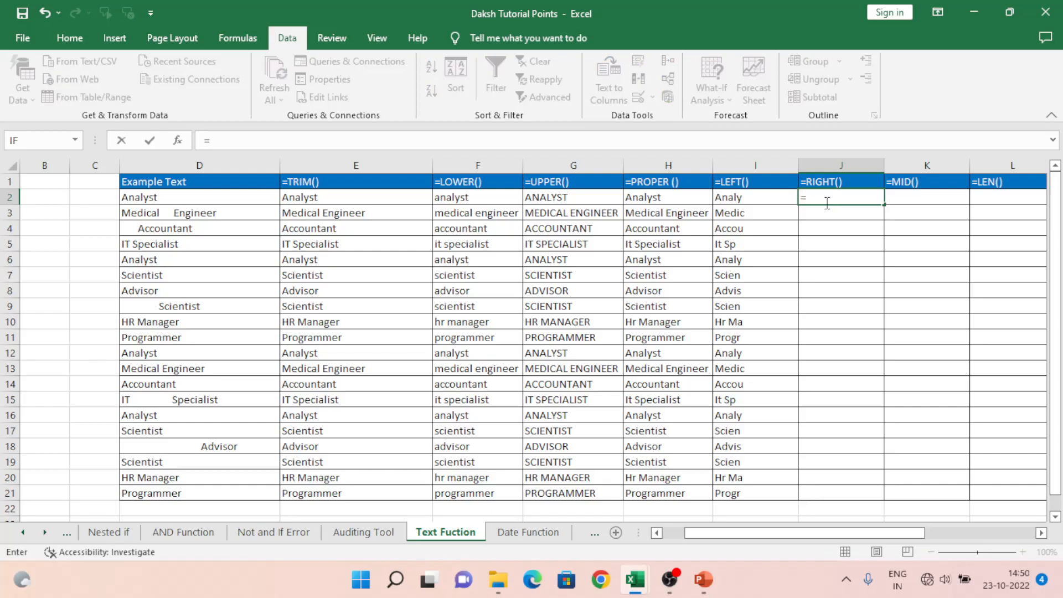
pyautogui.write('right')
pyautogui.press('Tab')
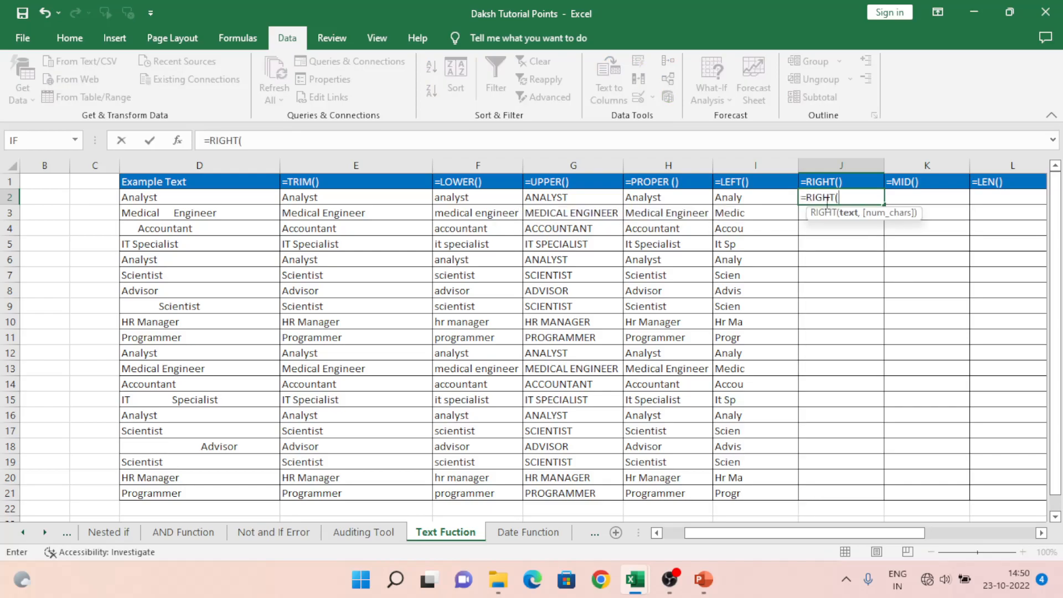
pyautogui.press('Left')
pyautogui.press('Left')
pyautogui.press('Left')
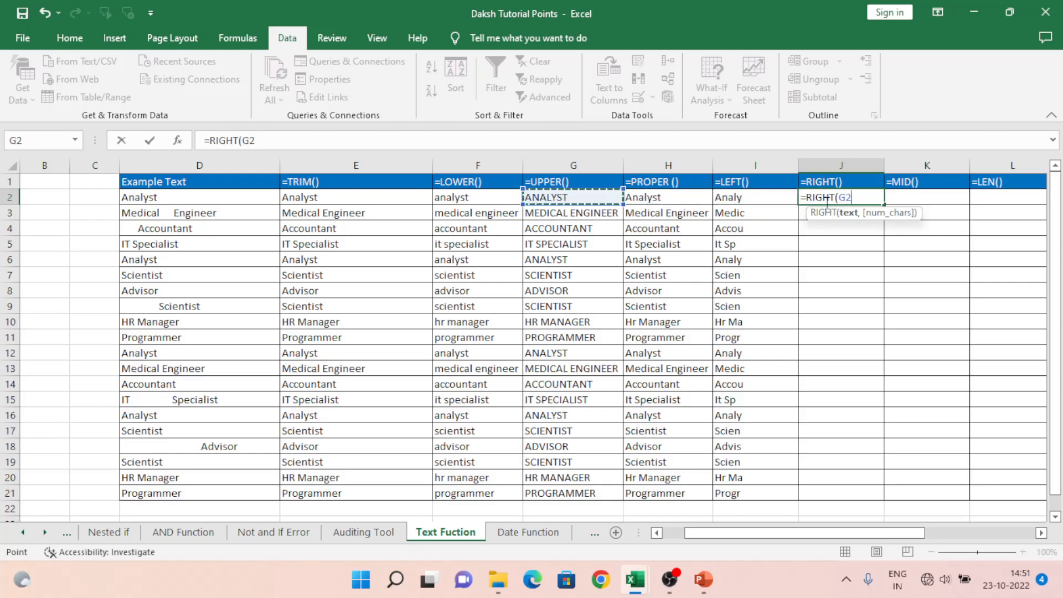
pyautogui.press('Right')
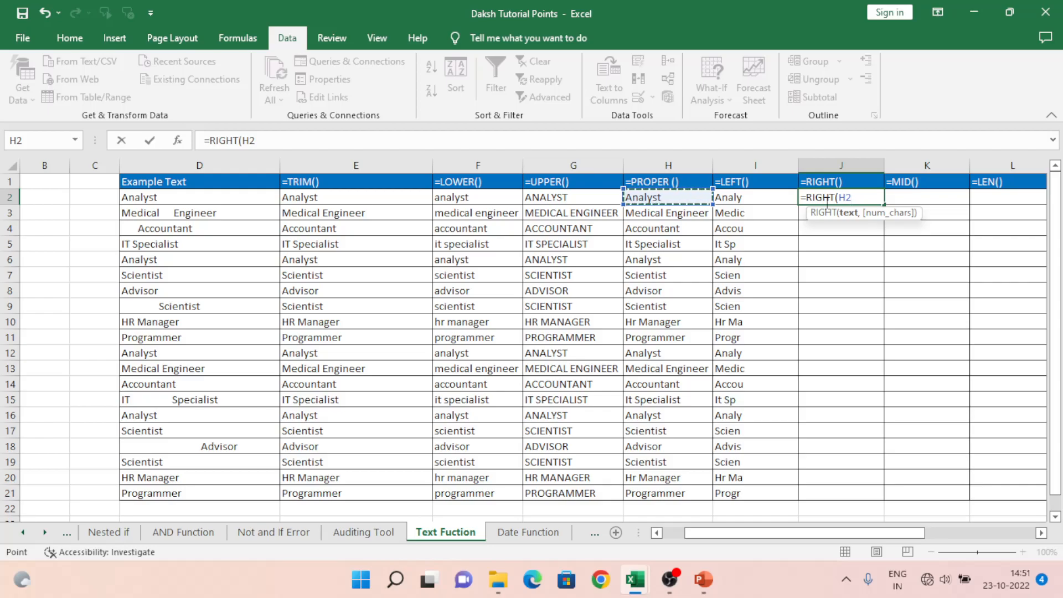
pyautogui.write(',4')
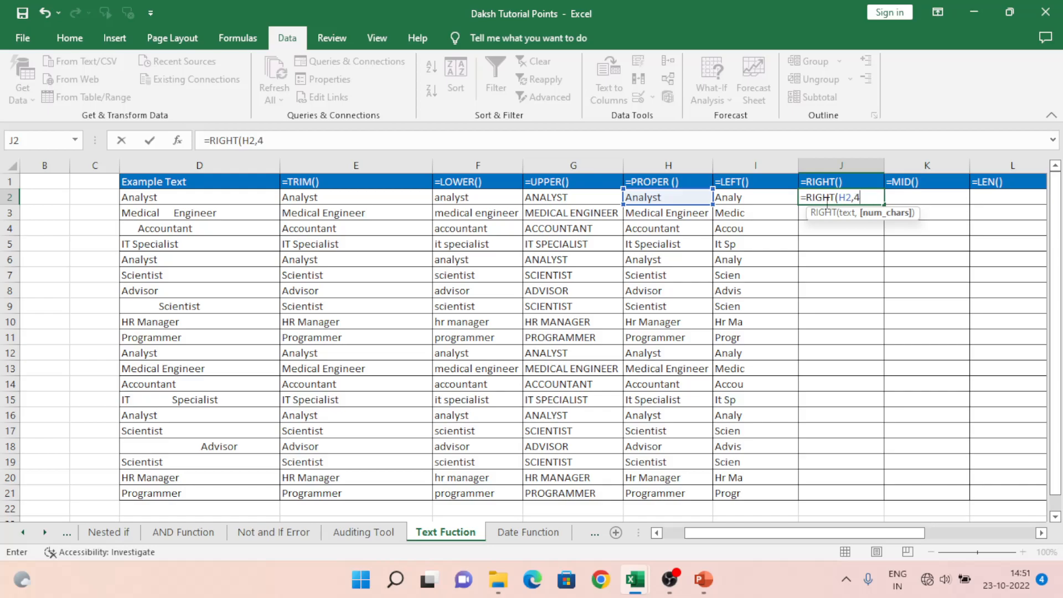
pyautogui.press('Return')
# - Copy the RIGHT formula from J2 down through J21
pyautogui.click(826, 201)
pyautogui.hotkey('ctrl', 'c')
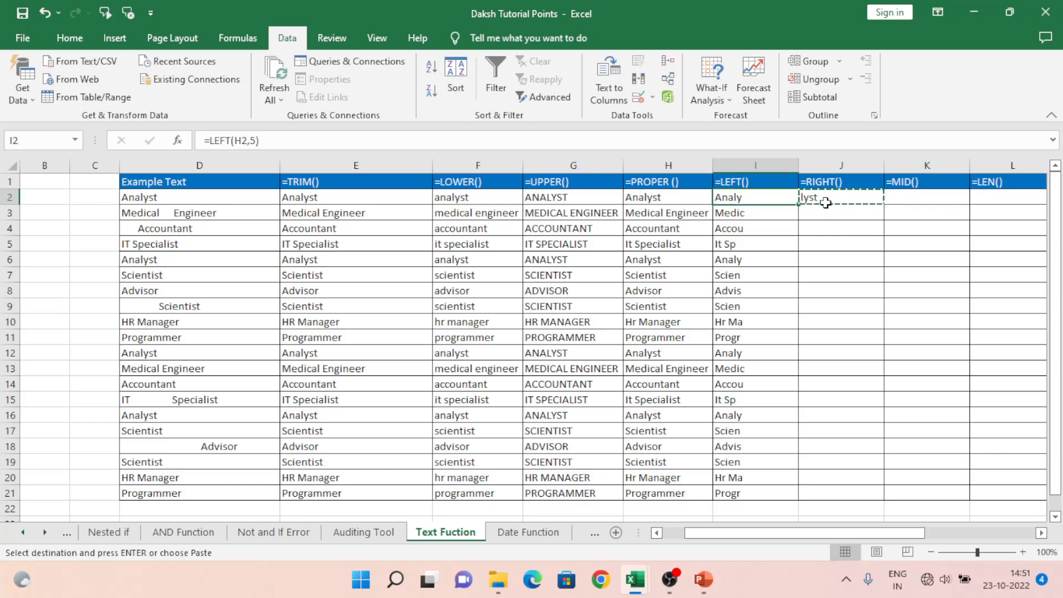
pyautogui.moveTo(841, 493); pyautogui.dragTo(826, 202)
pyautogui.hotkey('ctrl', 'v')
pyautogui.click(826, 200)
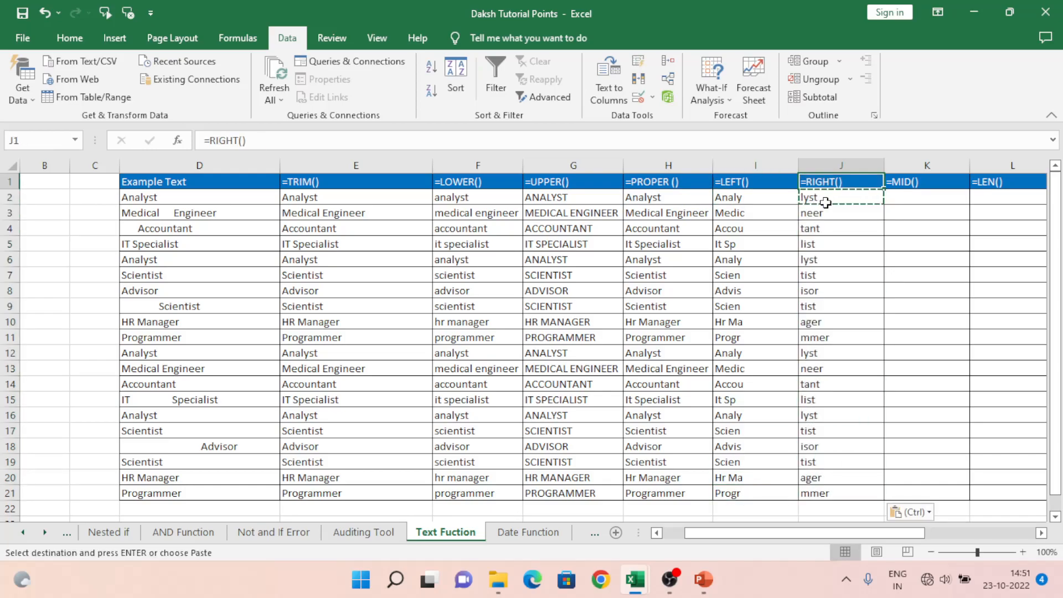
# - Review the RIGHT column from its header to its last row, along with the neighbouring LEFT and MID cells
pyautogui.press('Down')
pyautogui.press('Down')
pyautogui.press('Down')
pyautogui.hotkey('ctrl', 'Down')
pyautogui.hotkey('ctrl', 'Up')
pyautogui.press('Down')
pyautogui.press('Right')
pyautogui.press('Left')
pyautogui.press('Right')
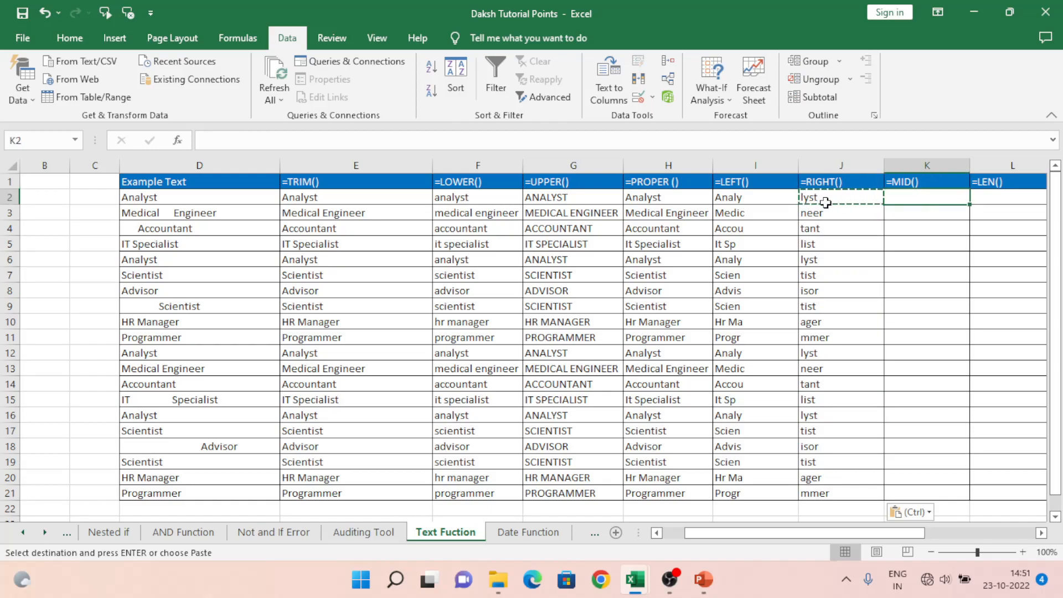
pyautogui.press('Left')
pyautogui.press('Left')
pyautogui.press('Up')
pyautogui.press('Right')
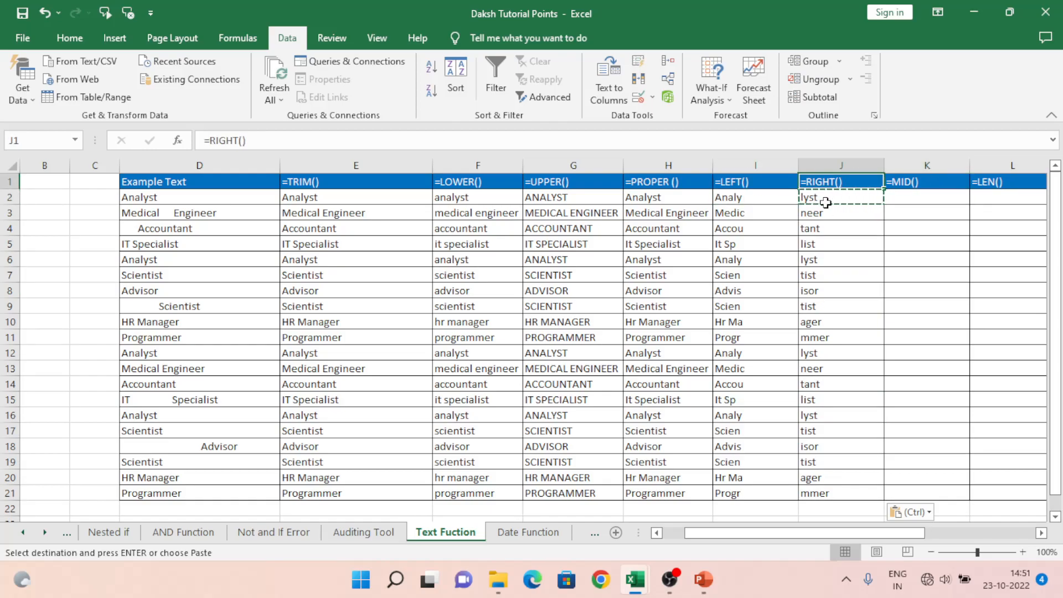
# - Enter =MID(H2,2,4) in cell K2 to extract four characters starting at the second one
pyautogui.press('Right')
pyautogui.press('Down')
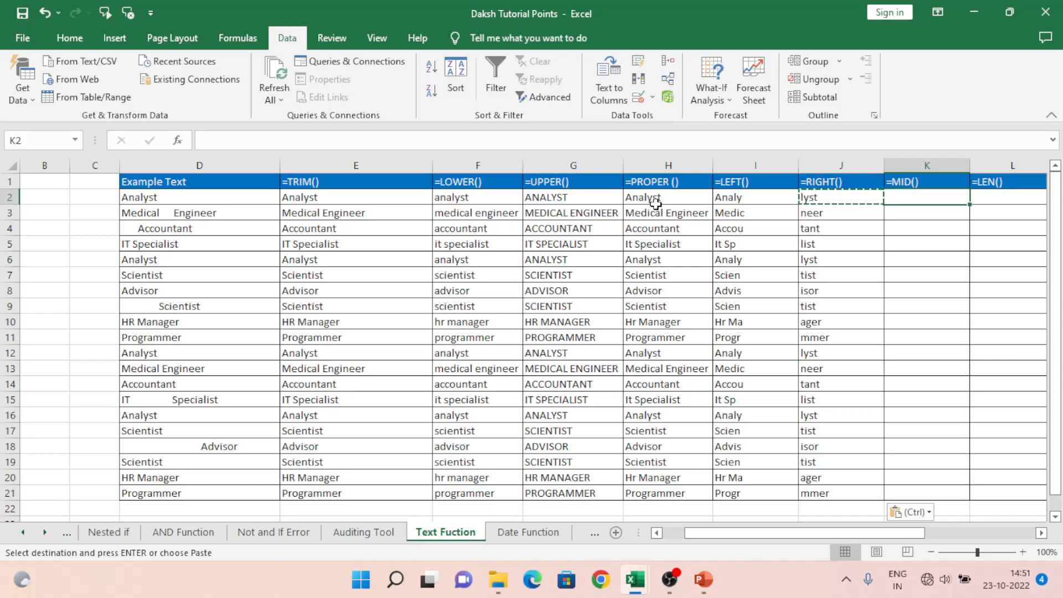
pyautogui.write('=')
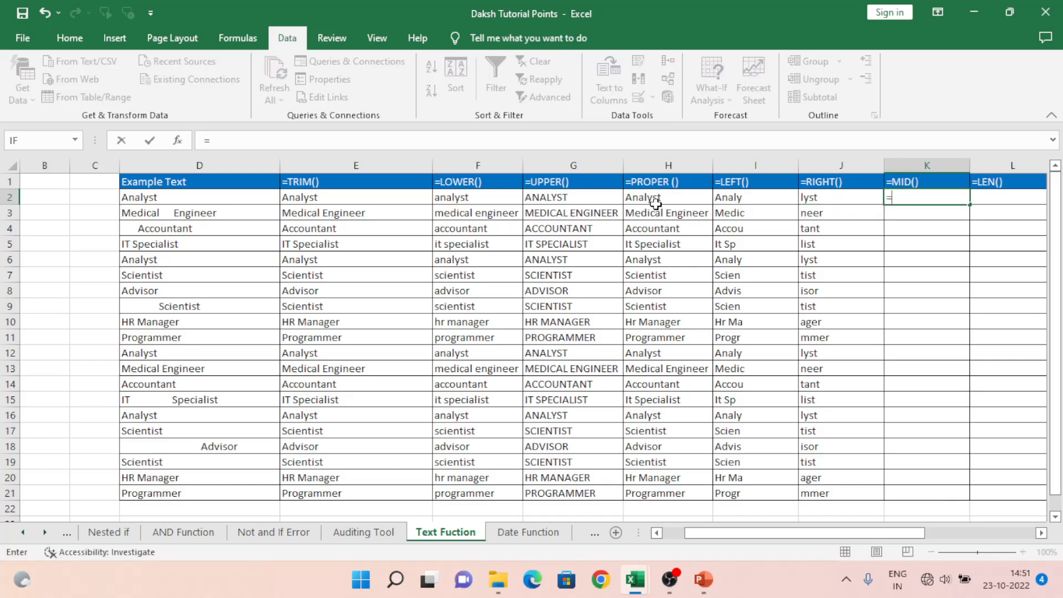
pyautogui.write('mid')
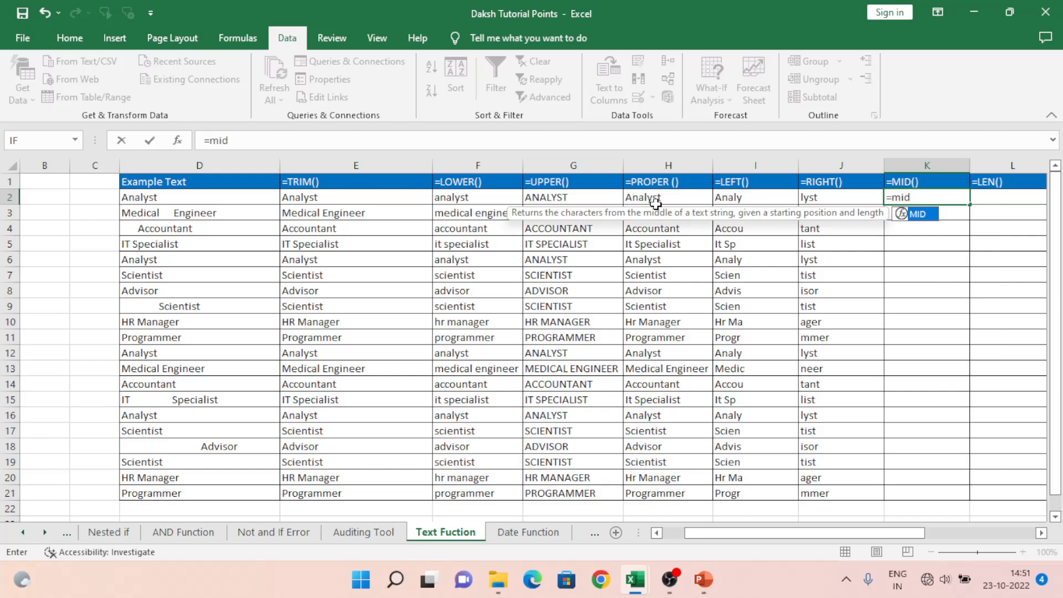
pyautogui.press('Tab')
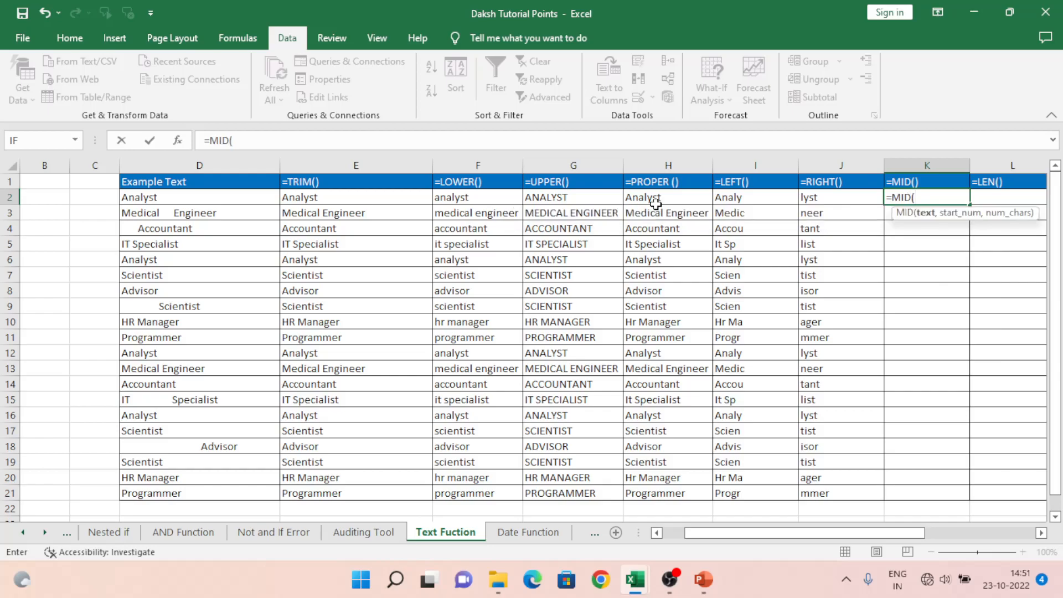
pyautogui.press('Left')
pyautogui.press('Left')
pyautogui.press('Left')
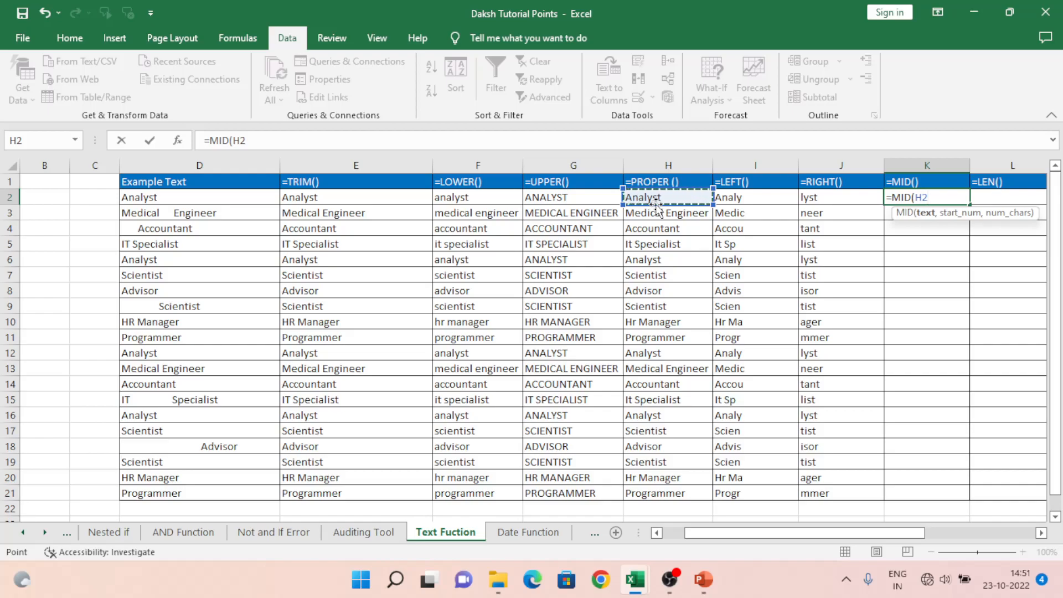
pyautogui.write(',')
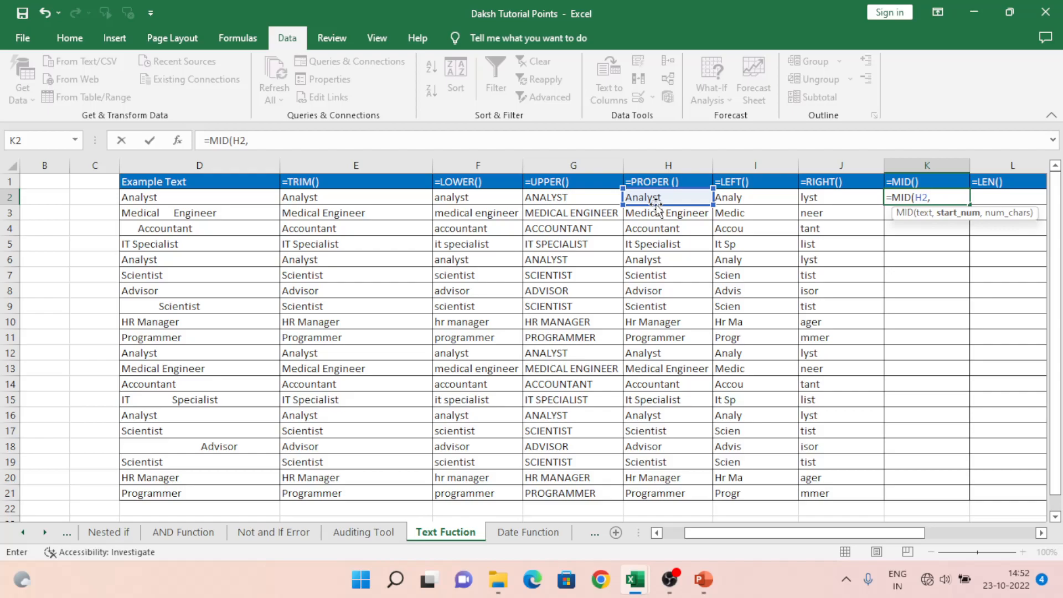
pyautogui.write('2,')
pyautogui.write('4)')
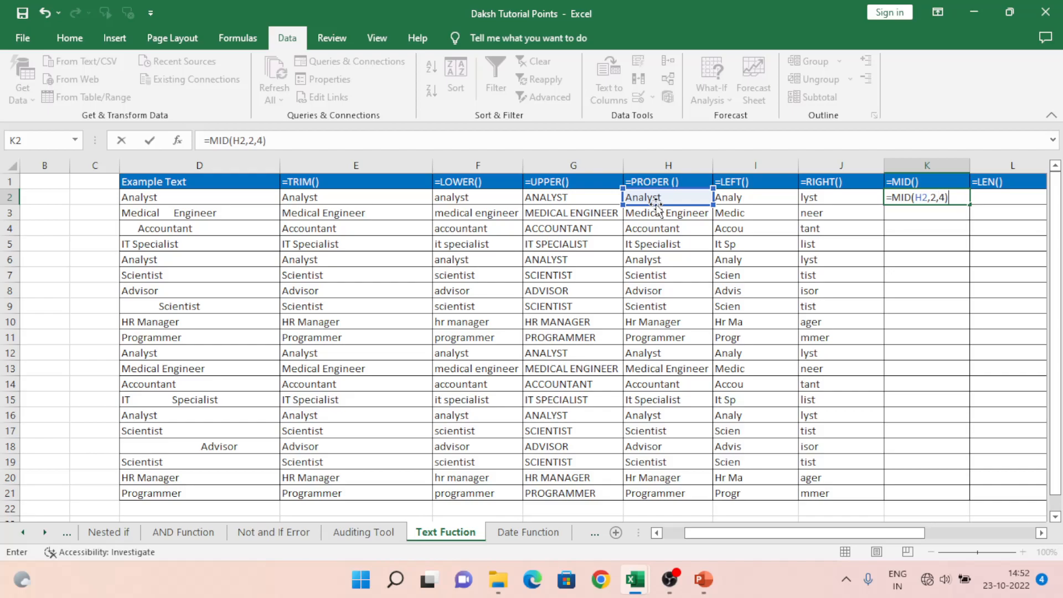
pyautogui.hotkey('ctrl', 'Return')
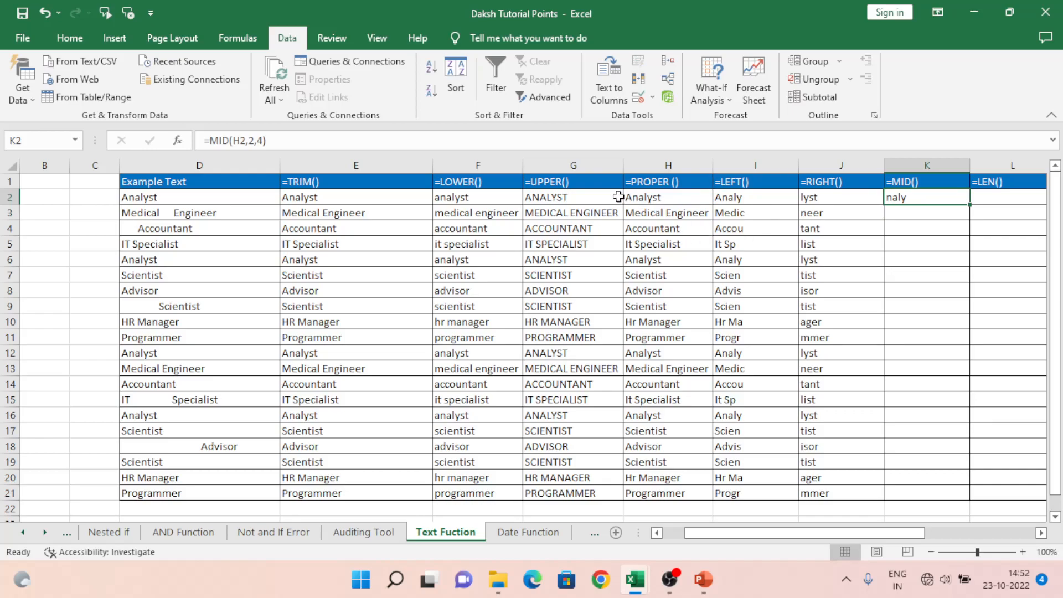
# - Replace the PROPER formula in H2 with its plain value using Paste Special Values
pyautogui.doubleClick(637, 197)
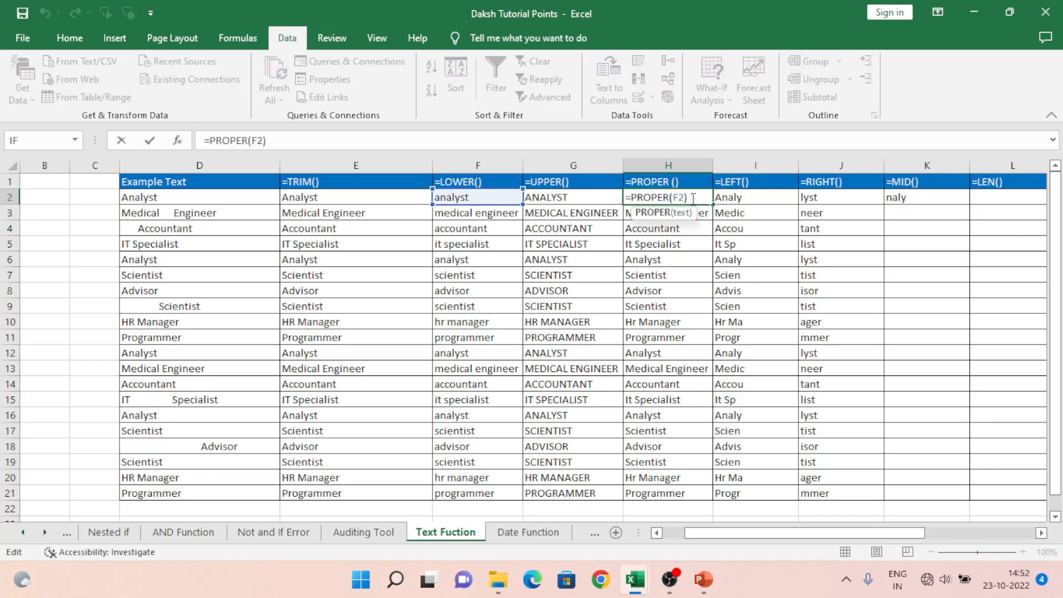
pyautogui.press('Escape')
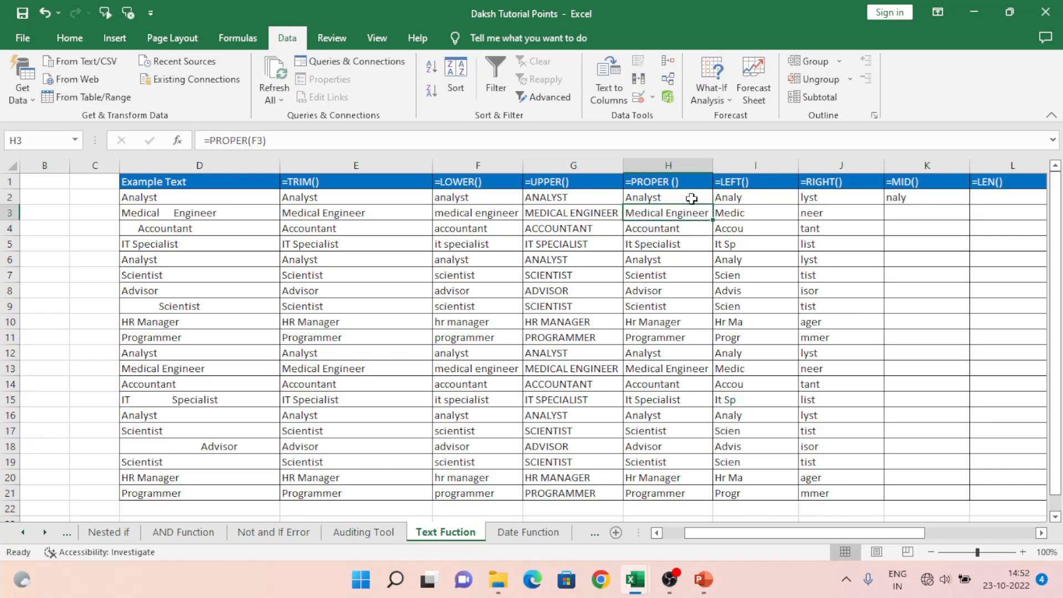
pyautogui.hotkey('ctrl', 'c')
pyautogui.hotkey('ctrl', 'alt', 'v')
pyautogui.press('v')
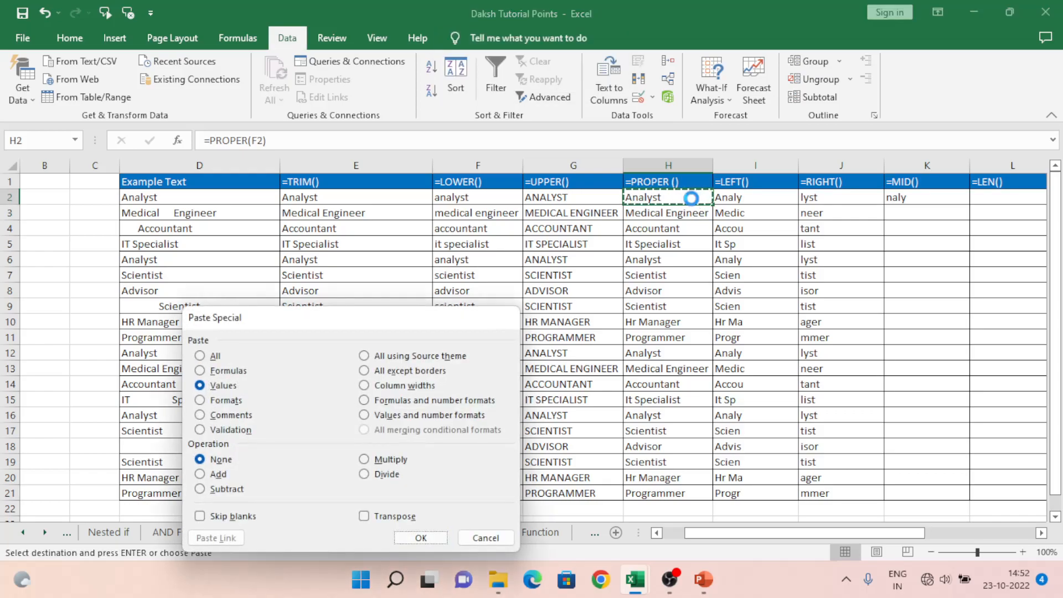
pyautogui.press('Return')
pyautogui.press('Escape')
pyautogui.press('Down')
pyautogui.press('Up')
# - Compare the individual characters of the text in H2 with the arguments of the MID formula in K2
pyautogui.doubleClick(692, 199)
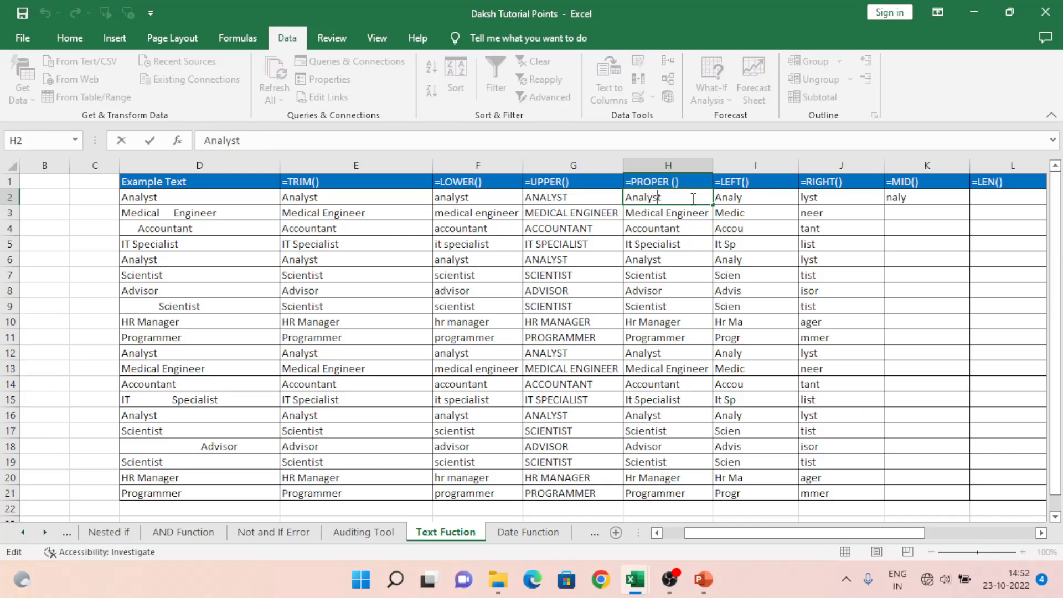
pyautogui.hotkey('shift', 'Left')
pyautogui.hotkey('shift', 'Left')
pyautogui.press('Right')
pyautogui.hotkey('shift', 'Right')
pyautogui.hotkey('shift', 'Right')
pyautogui.hotkey('shift', 'Right')
pyautogui.press('Escape')
pyautogui.press('Left')
pyautogui.press('Right')
pyautogui.press('Right')
pyautogui.press('Right')
pyautogui.press('Right')
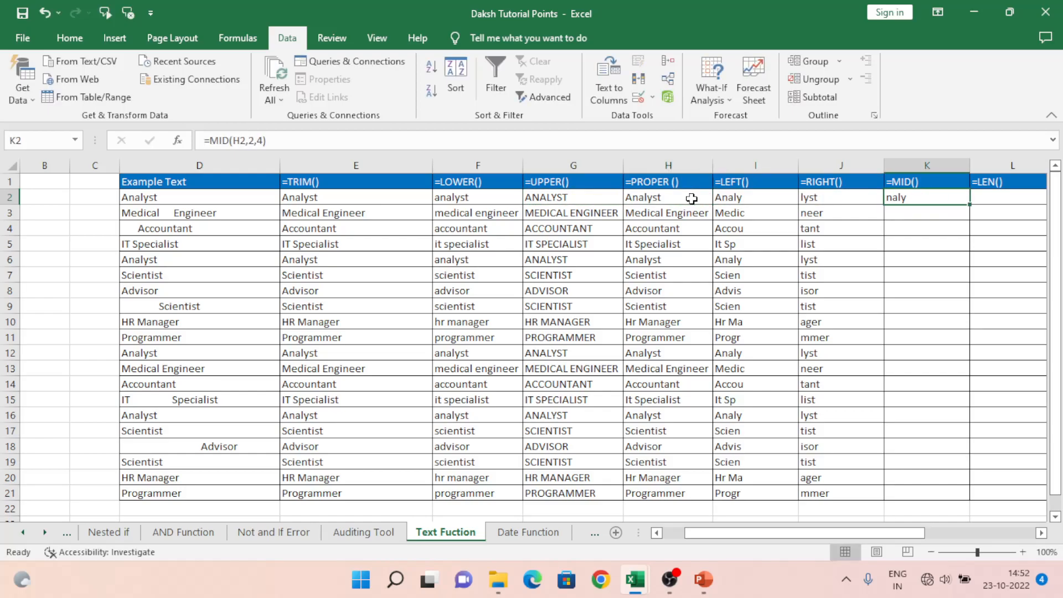
pyautogui.press('F2')
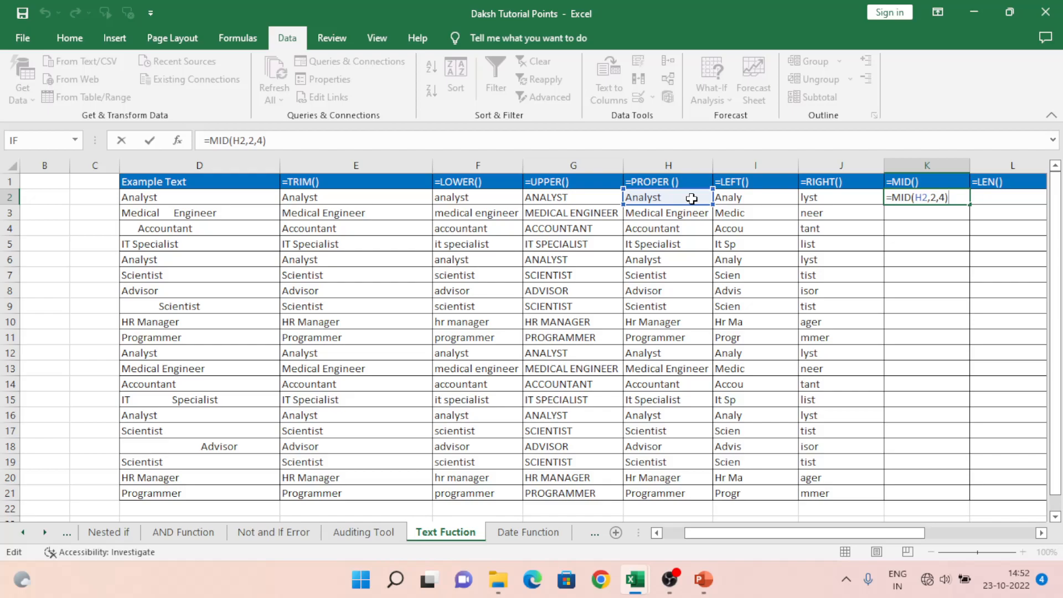
pyautogui.hotkey('ctrl', 'Return')
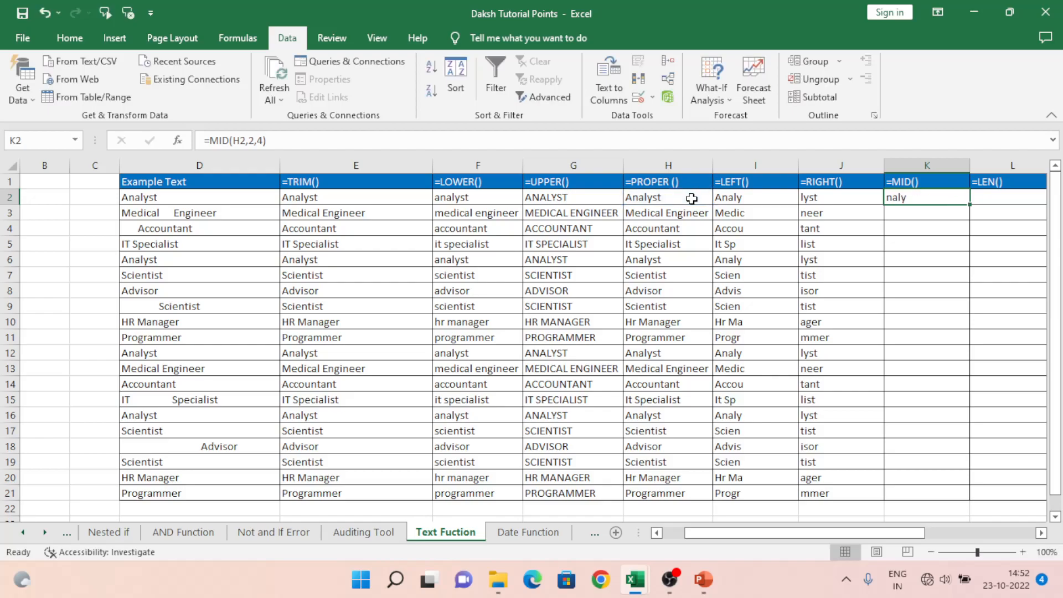
# - Examine which four characters of the text in H2 the MID formula takes from the second position
pyautogui.press('Left')
pyautogui.click(692, 198)
pyautogui.doubleClick(692, 199)
pyautogui.press('Left')
pyautogui.press('Left')
pyautogui.press('Left')
pyautogui.press('Left')
pyautogui.press('Left')
pyautogui.press('Left')
pyautogui.press('Left')
pyautogui.press('Right')
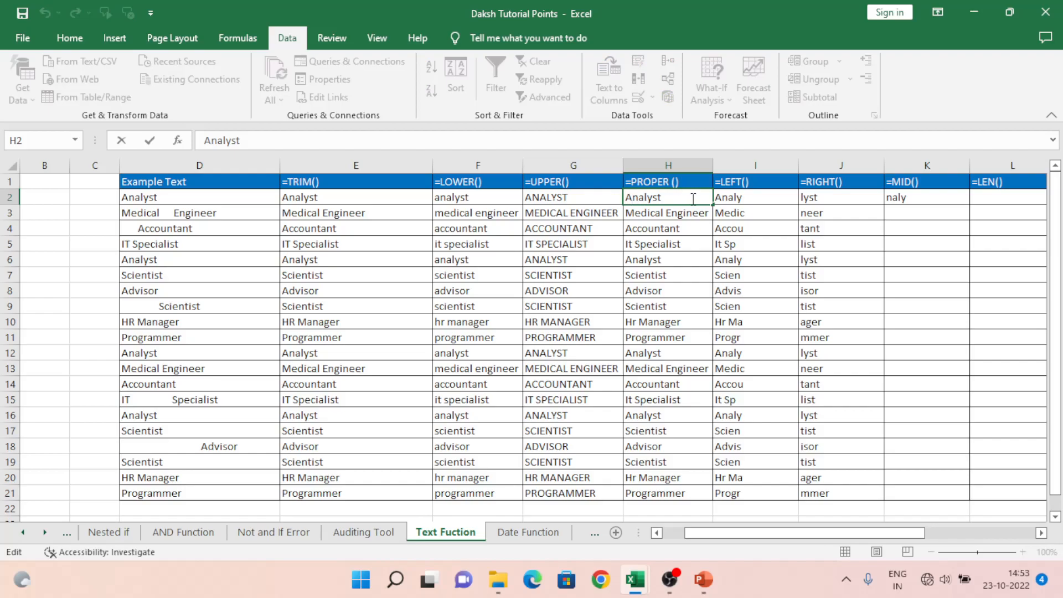
pyautogui.hotkey('shift', 'Right')
pyautogui.hotkey('shift', 'Right')
pyautogui.hotkey('shift', 'Right')
pyautogui.hotkey('shift', 'Right')
pyautogui.hotkey('shift', 'Left')
pyautogui.hotkey('shift', 'Left')
pyautogui.hotkey('shift', 'Left')
pyautogui.hotkey('shift', 'Right')
pyautogui.hotkey('shift', 'Right')
pyautogui.hotkey('shift', 'Right')
pyautogui.hotkey('shift', 'Left')
pyautogui.press('Return')
# - Set the start number of the MID formula in K2 to 4, making it =MID(H2,4,4)
pyautogui.press('Up')
pyautogui.press('Right')
pyautogui.press('Right')
pyautogui.press('Right')
pyautogui.press('F2')
pyautogui.press('Left')
pyautogui.press('Left')
pyautogui.press('Left')
pyautogui.press('Left')
pyautogui.hotkey('shift', 'Right')
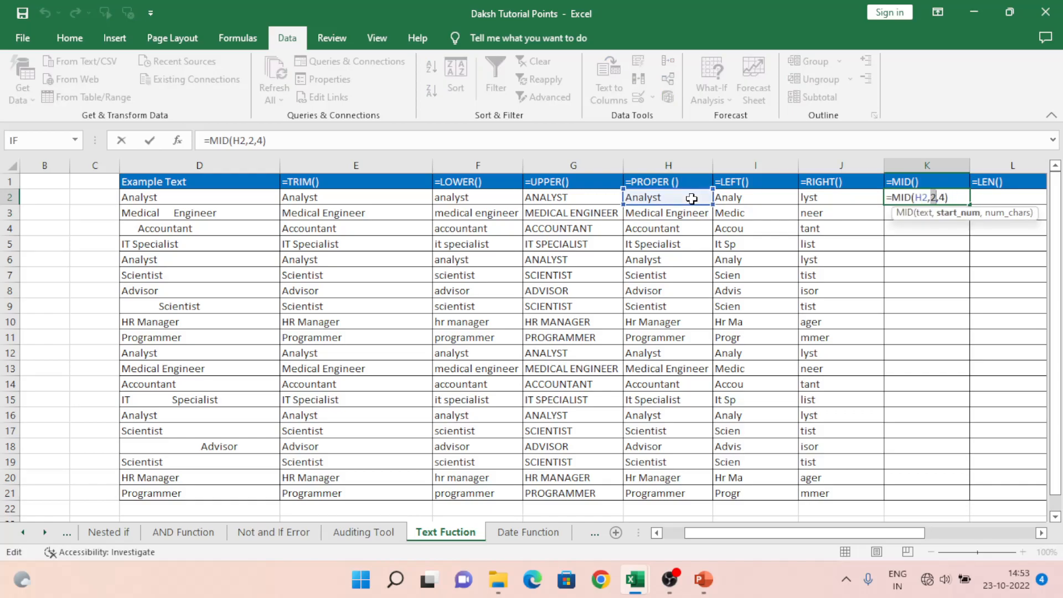
pyautogui.press('Return')
# - Examine the four characters of the text in H2 counted from its fourth position
pyautogui.press('Up')
pyautogui.press('Left')
pyautogui.press('Left')
pyautogui.press('Left')
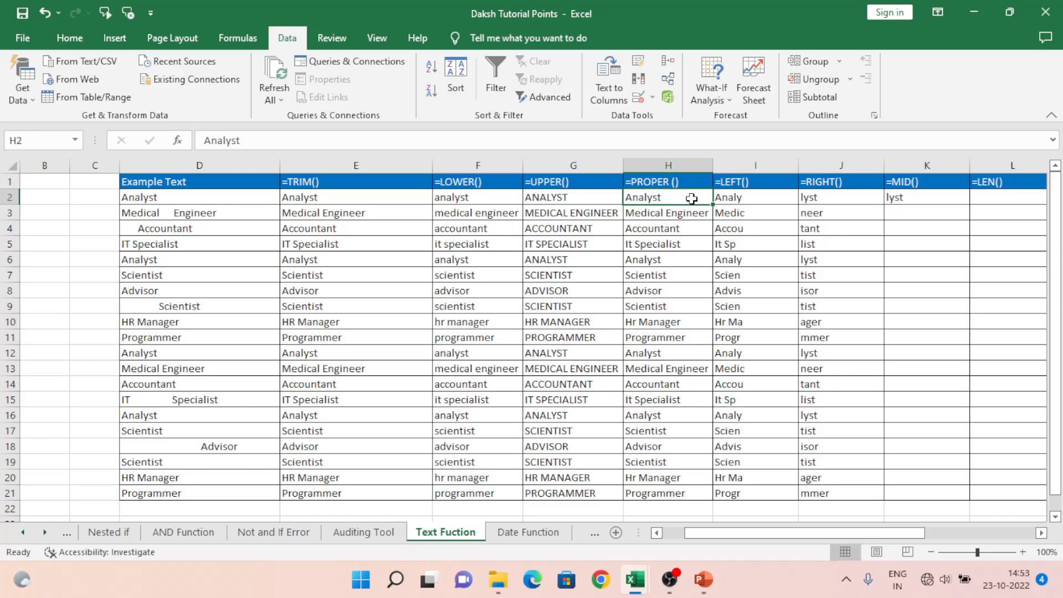
pyautogui.press('F2')
pyautogui.press('Left')
pyautogui.press('Left')
pyautogui.press('Left')
pyautogui.press('Left')
pyautogui.press('Left')
pyautogui.press('Left')
pyautogui.press('Left')
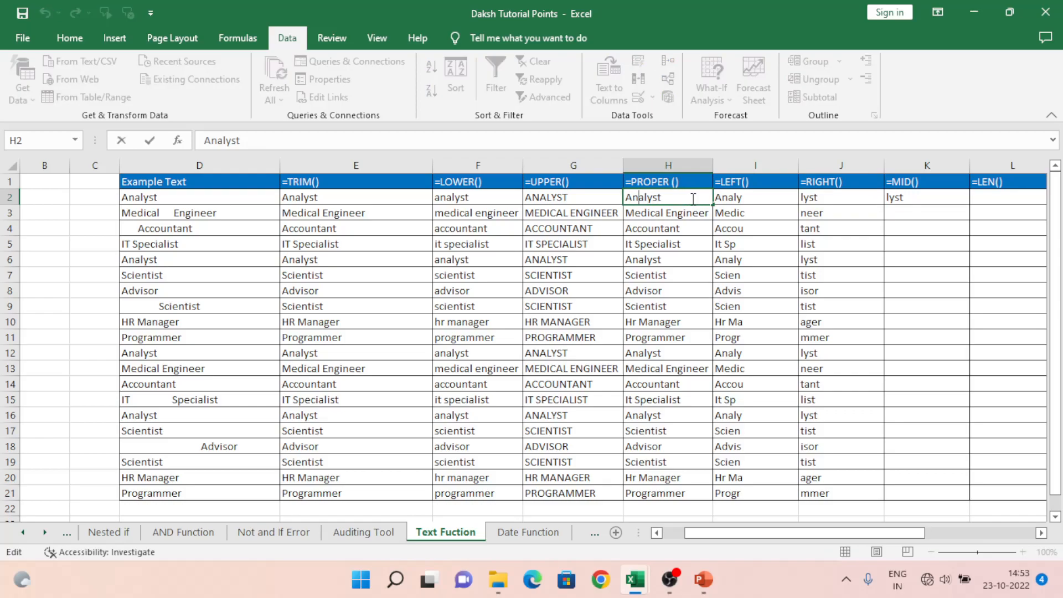
pyautogui.hotkey('shift', 'Right')
pyautogui.hotkey('shift', 'Right')
pyautogui.hotkey('shift', 'Right')
pyautogui.hotkey('shift', 'Right')
pyautogui.press('Left')
pyautogui.press('Right')
pyautogui.hotkey('shift', 'Right')
pyautogui.hotkey('shift', 'Right')
pyautogui.hotkey('shift', 'Right')
pyautogui.press('Escape')
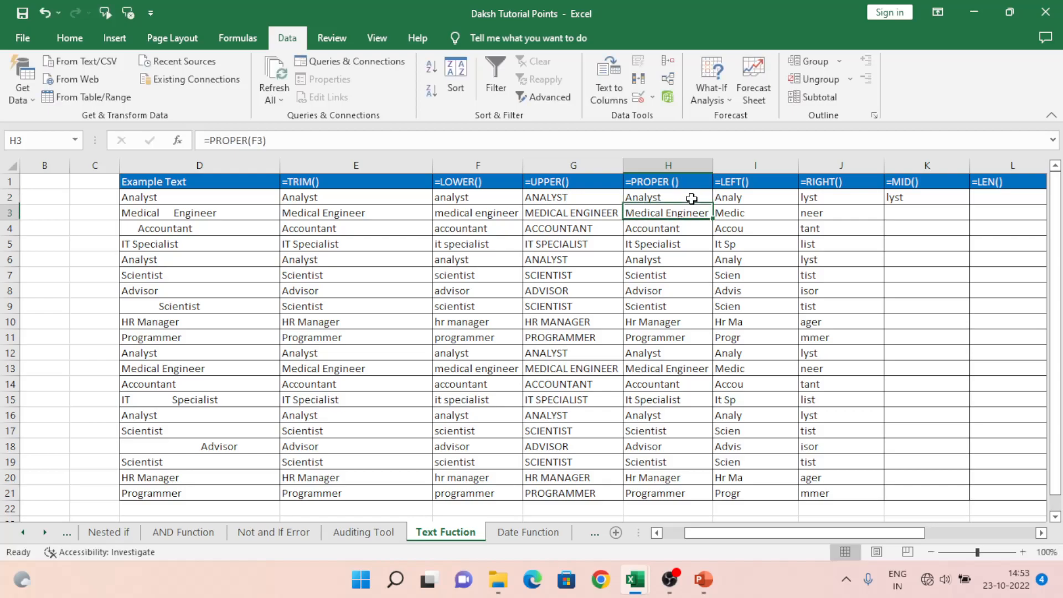
# - Inspect the start_num argument inside the MID formula in K2
pyautogui.press('Right')
pyautogui.press('Right')
pyautogui.press('Right')
pyautogui.press('F2')
pyautogui.press('Left')
pyautogui.press('Left')
pyautogui.press('Left')
pyautogui.press('Left')
pyautogui.press('Left')
pyautogui.press('Right')
pyautogui.hotkey('shift', 'Right')
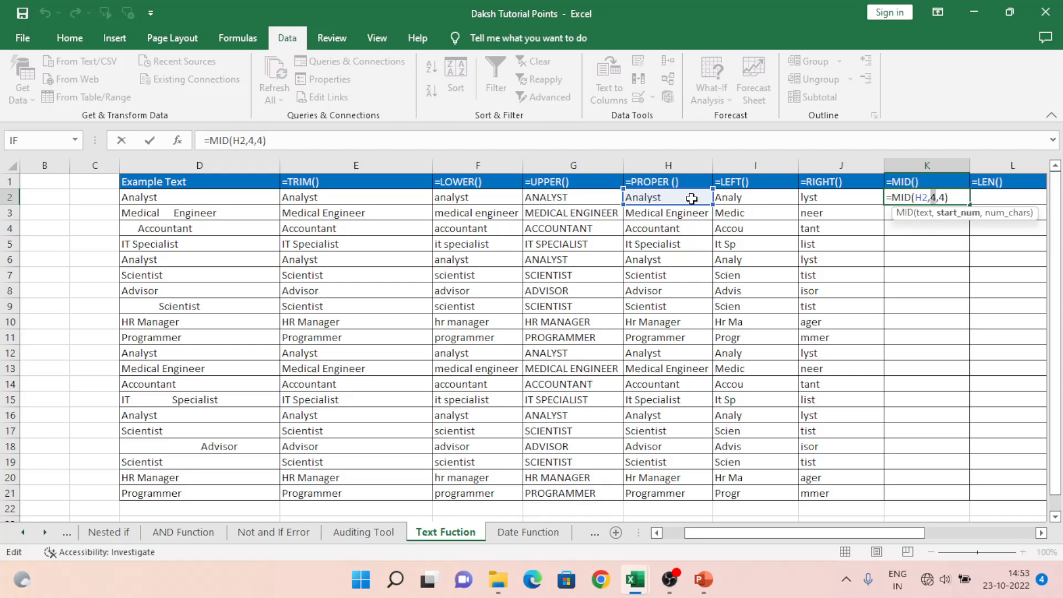
pyautogui.press('Right')
pyautogui.press('Right')
pyautogui.press('Return')
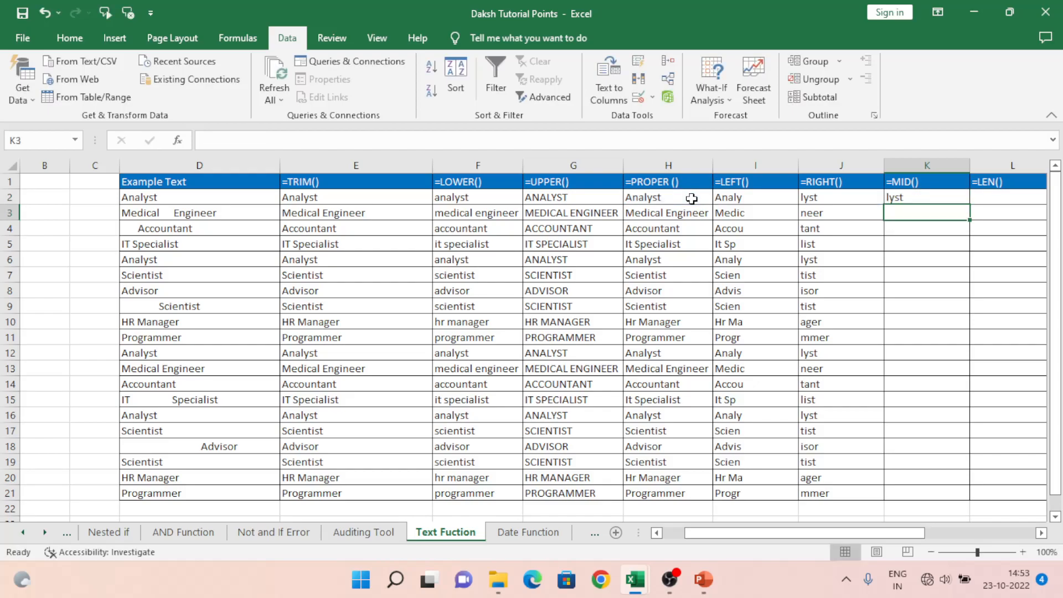
# - Fill the MID formula from K2 down to K21
pyautogui.press('Up')
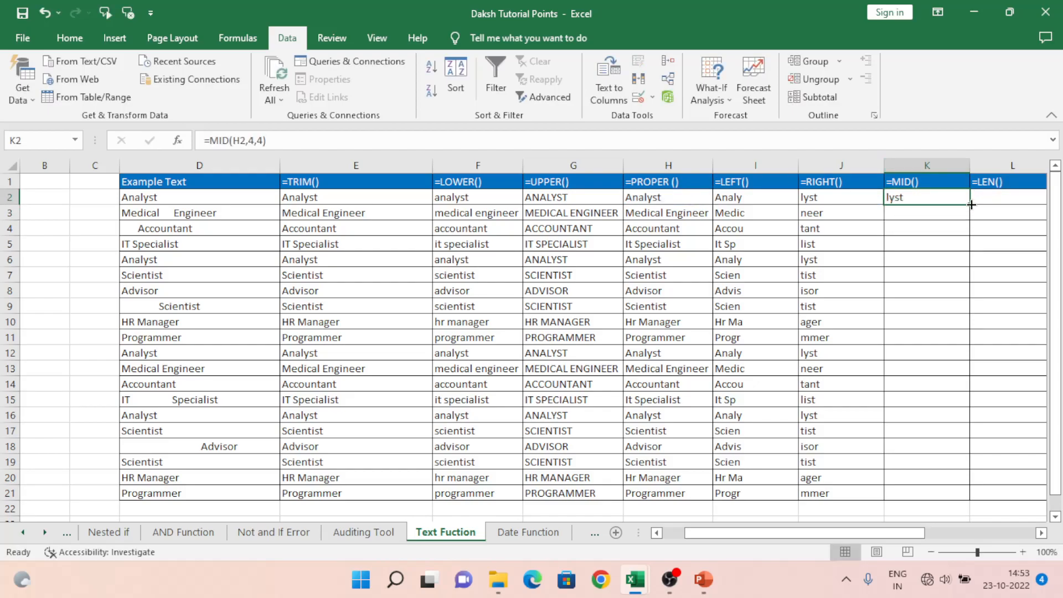
pyautogui.moveTo(972, 204); pyautogui.dragTo(970, 469)
pyautogui.click(952, 318)
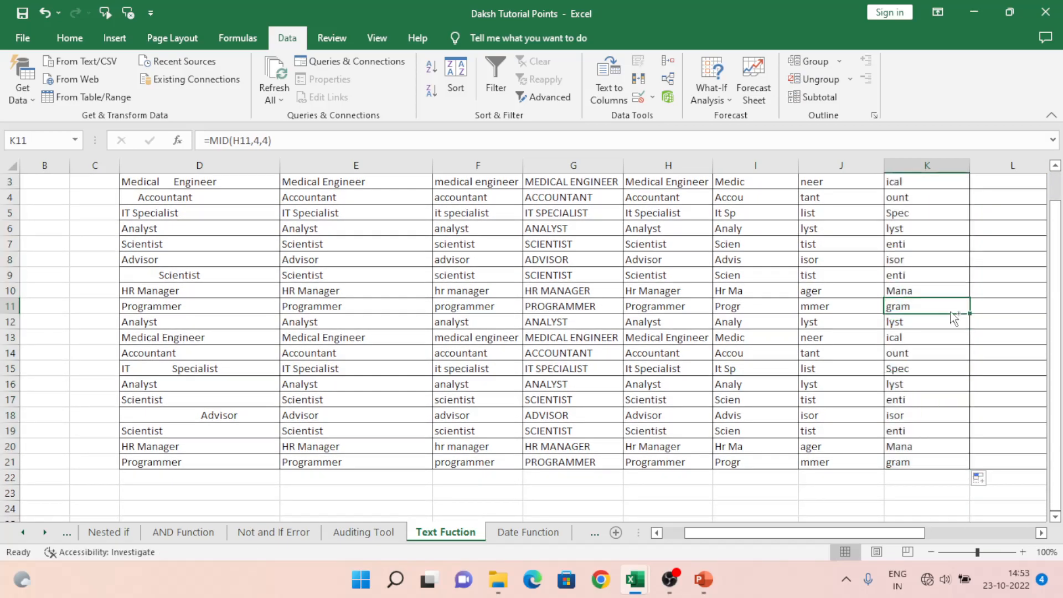
pyautogui.hotkey('ctrl', 'Up')
pyautogui.press('Down')
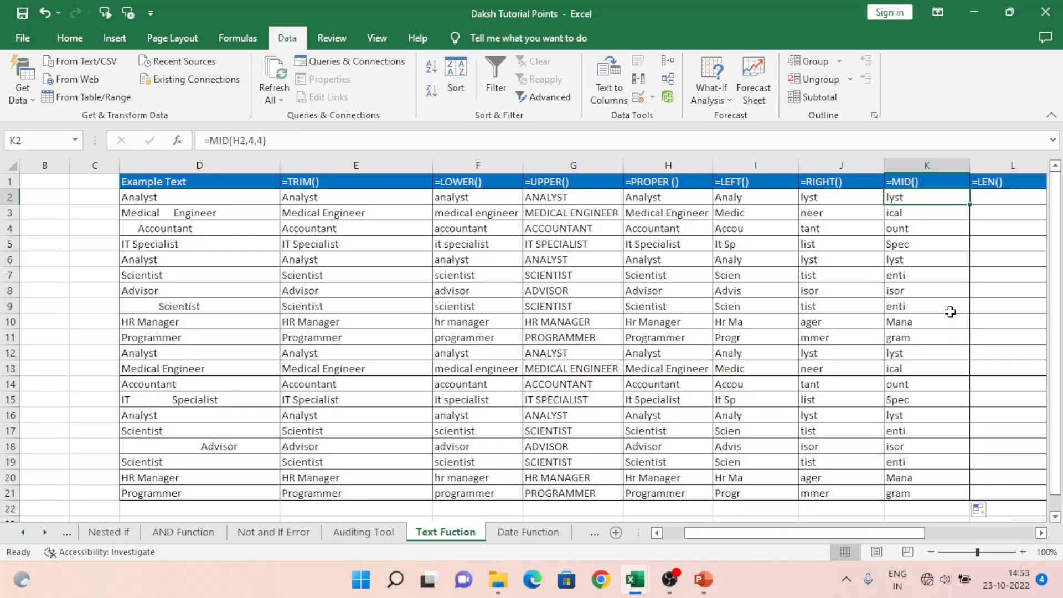
# - Look over the function columns that follow the MID column
pyautogui.hscroll(1, 950, 312)
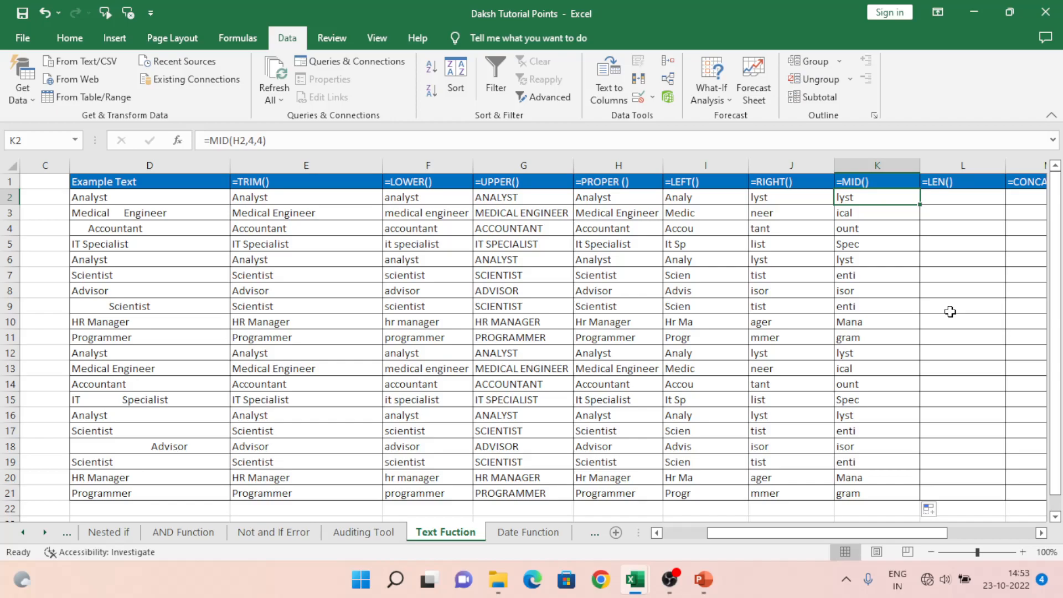
pyautogui.press('Right')
pyautogui.press('Left')
pyautogui.press('Right')
pyautogui.press('Right')
pyautogui.press('Right')
pyautogui.press('Right')
pyautogui.press('Left')
pyautogui.press('Left')
pyautogui.press('Left')
pyautogui.press('Left')
pyautogui.press('Left')
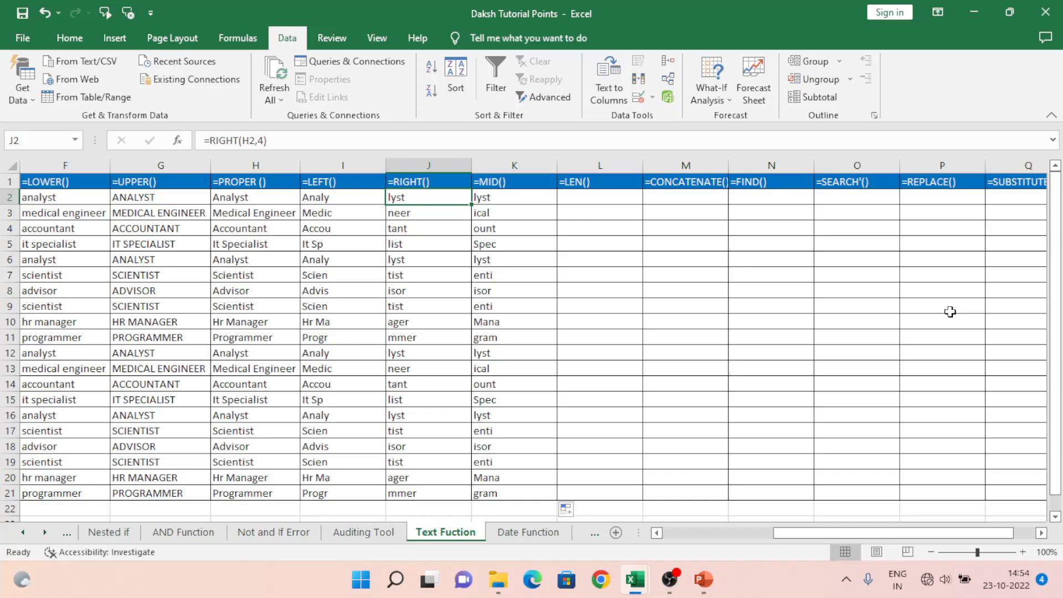
# - Enter =LEN(H2) in cell L2 to count the characters of the PROPER text
pyautogui.press('Right')
pyautogui.press('Right')
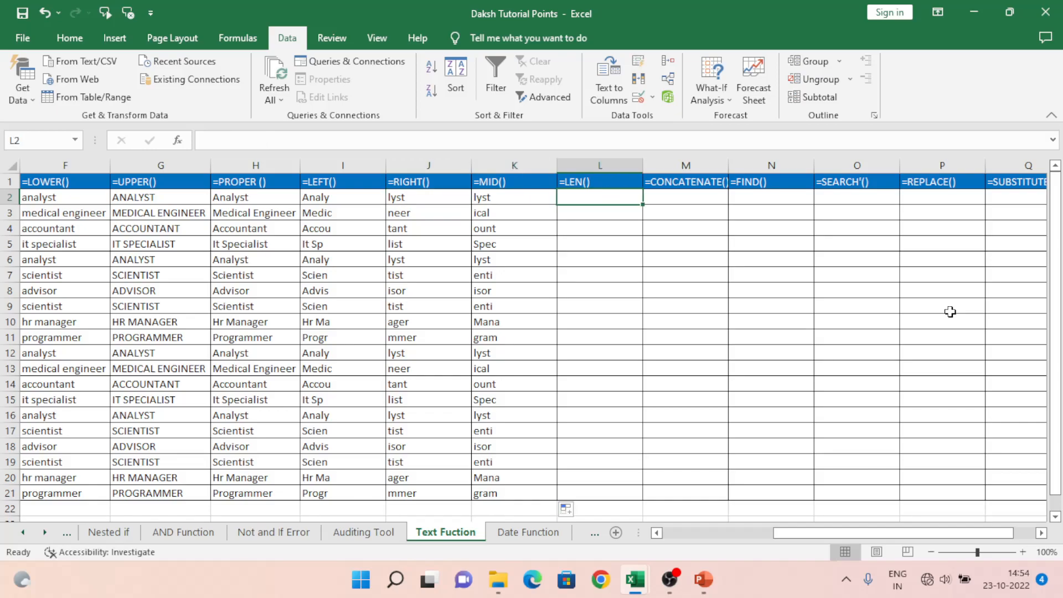
pyautogui.write('=le')
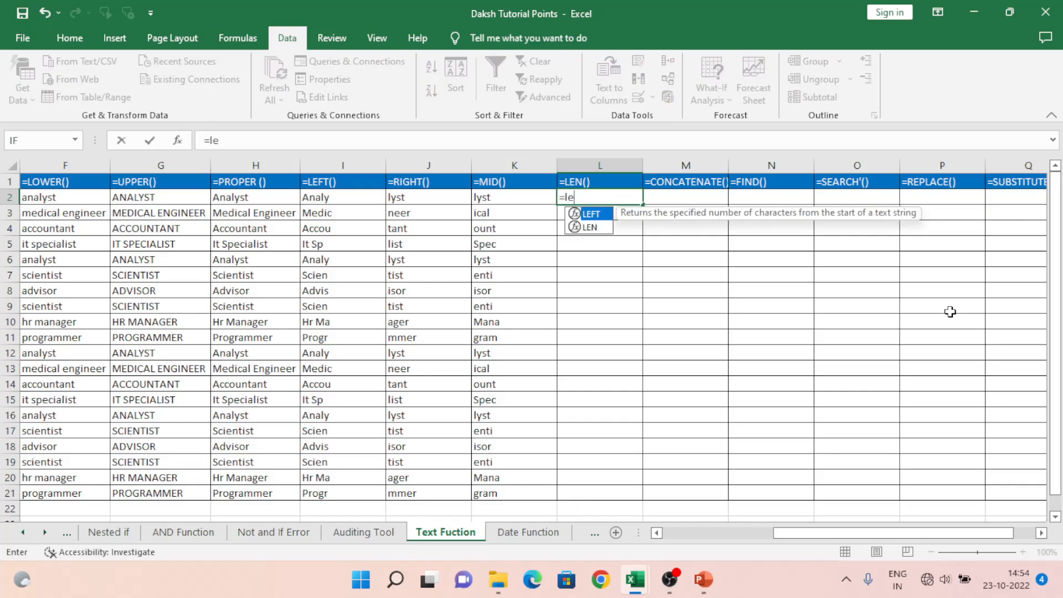
pyautogui.press('Down')
pyautogui.press('Tab')
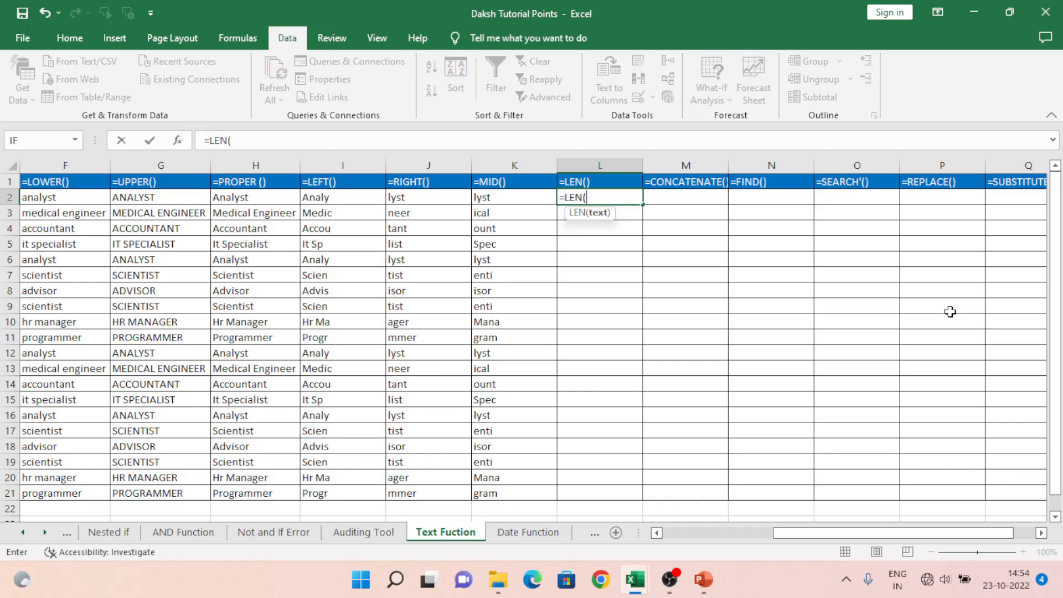
pyautogui.press('Left')
pyautogui.press('Left')
pyautogui.press('Left')
pyautogui.press('Left')
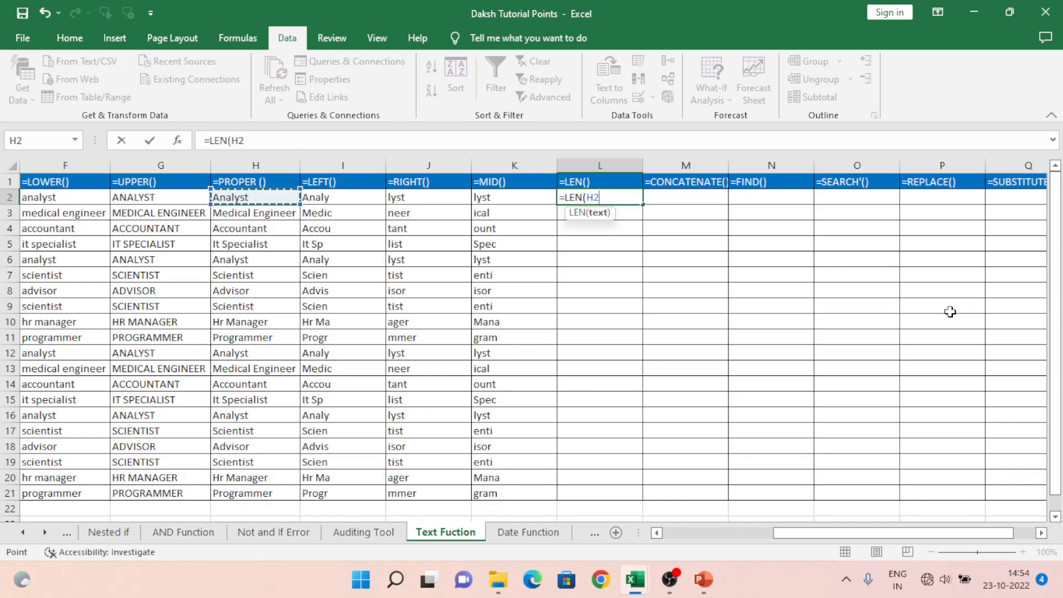
pyautogui.write(')')
pyautogui.press('Return')
# - Copy the LEN formula from L2 down the column to L21
pyautogui.press('Up')
pyautogui.hotkey('ctrl', 'c')
pyautogui.press('Left')
pyautogui.hotkey('ctrl', 'Down')
pyautogui.press('Right')
pyautogui.hotkey('ctrl', 'shift', 'Up')
pyautogui.hotkey('ctrl', 'v')
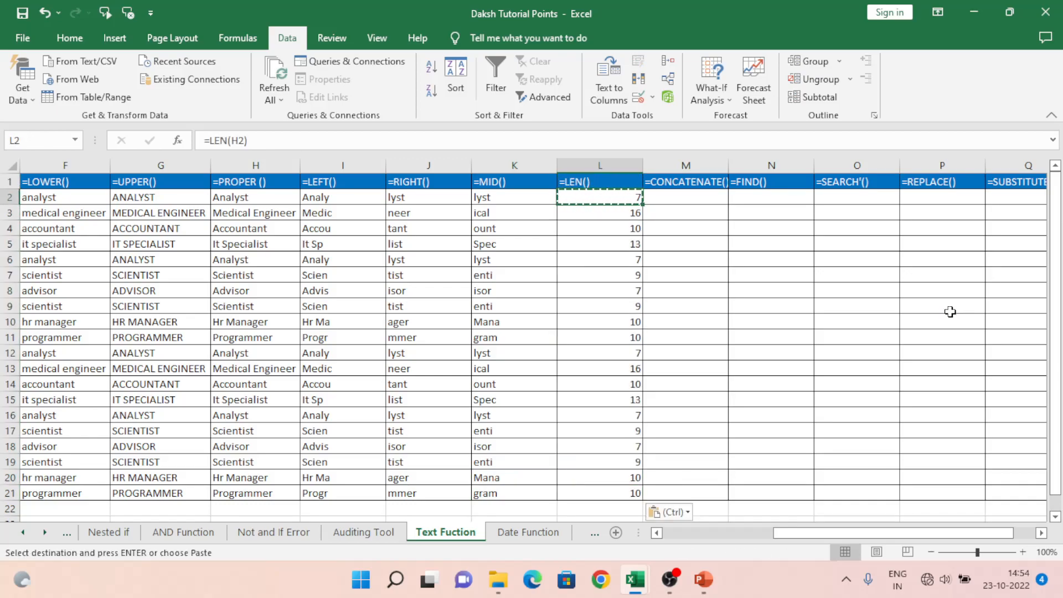
# - Compare the character count in L3 with the row 3 text in the PROPER and UPPER columns
pyautogui.press('Down')
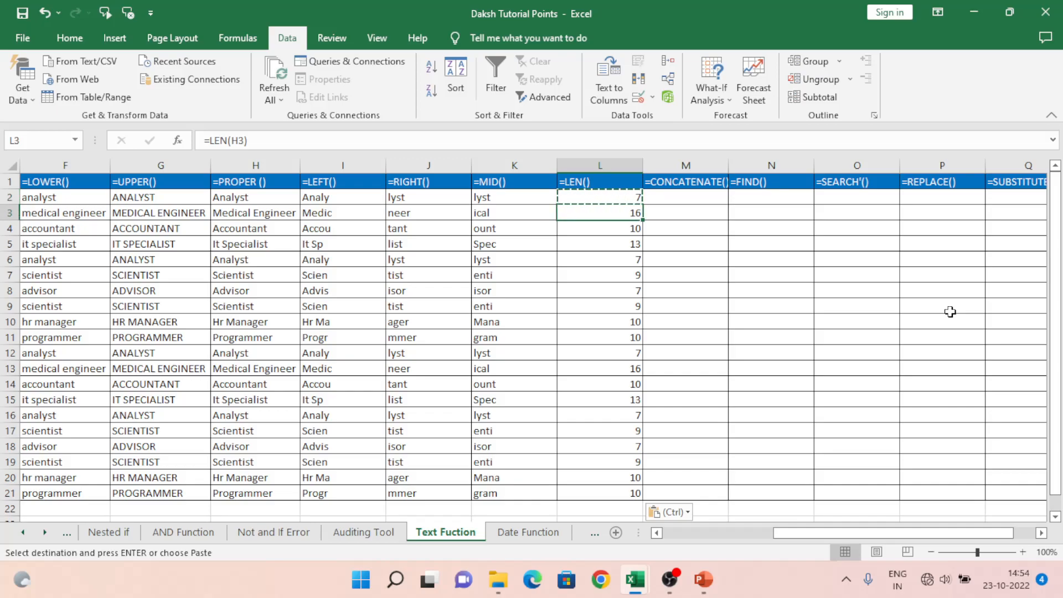
pyautogui.press('Left')
pyautogui.press('Left')
pyautogui.press('Left')
pyautogui.press('Left')
pyautogui.press('Left')
pyautogui.press('Left')
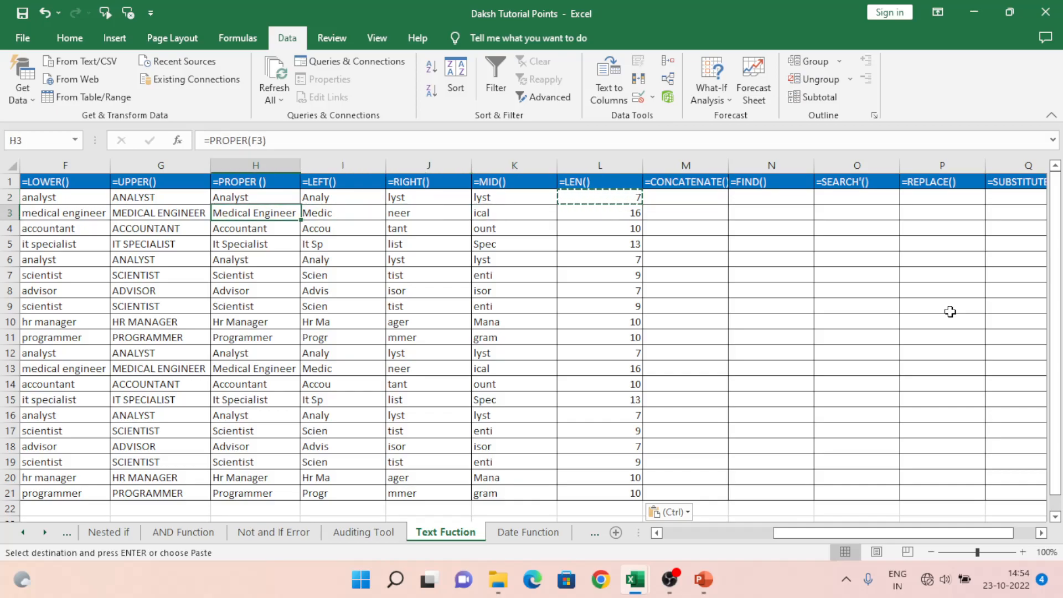
pyautogui.press('Right')
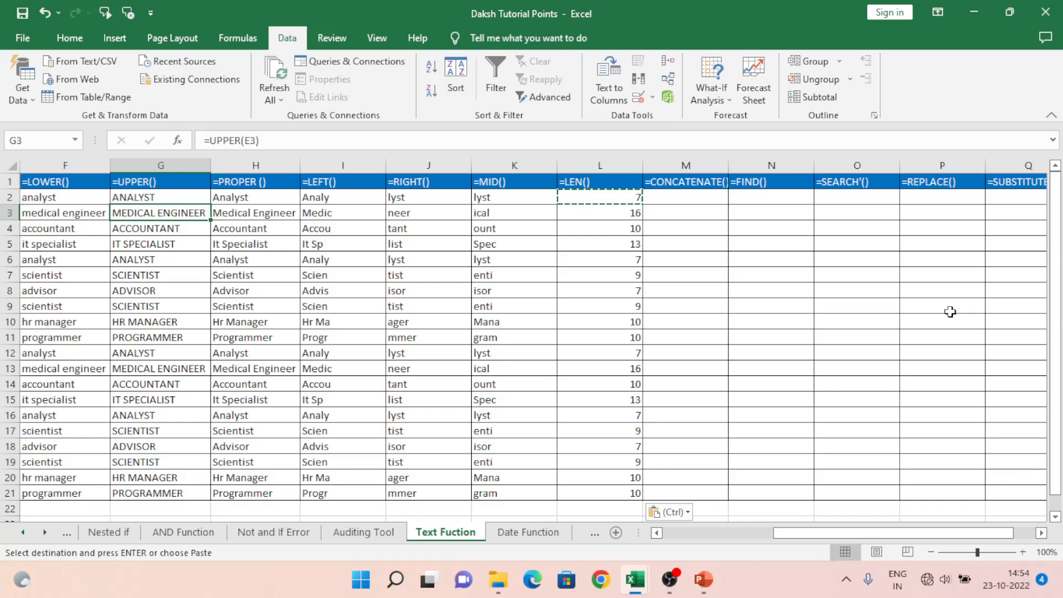
pyautogui.press('Right')
pyautogui.press('Right')
pyautogui.press('Right')
pyautogui.press('Right')
pyautogui.press('Left')
pyautogui.press('Left')
pyautogui.press('Left')
pyautogui.press('Left')
pyautogui.press('Right')
pyautogui.press('Right')
pyautogui.press('Right')
pyautogui.press('Right')
pyautogui.press('Right')
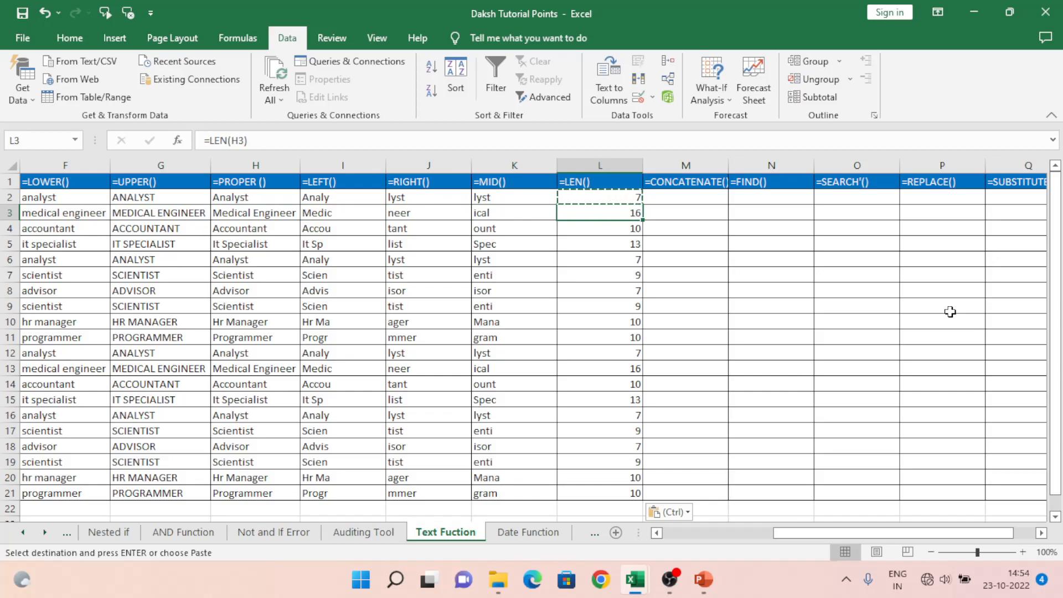
# - Replace the formula in L3 with =LEN(D3) to count the characters of the untrimmed example text
pyautogui.write('=le')
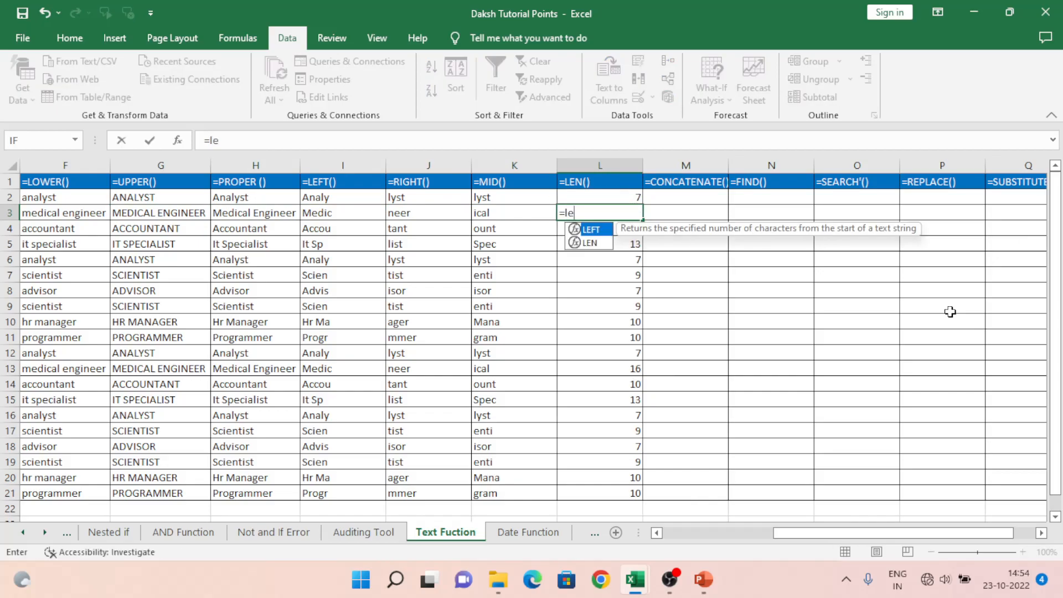
pyautogui.write('n')
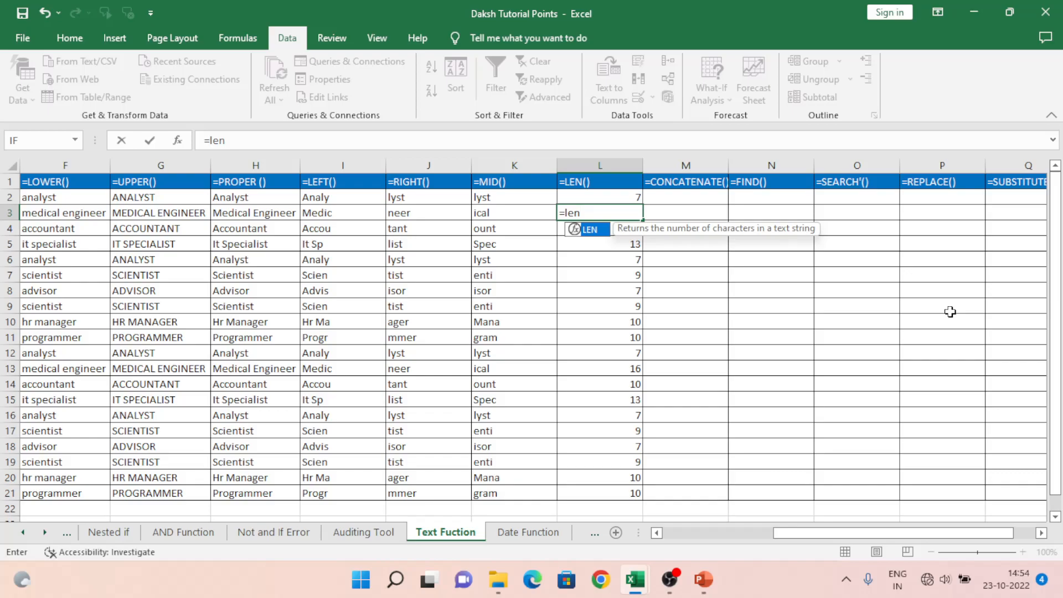
pyautogui.press('Tab')
pyautogui.press('Left')
pyautogui.press('Left')
pyautogui.press('Left')
pyautogui.press('Left')
pyautogui.press('Left')
pyautogui.press('Left')
pyautogui.press('Left')
pyautogui.press('Left')
pyautogui.press('Left')
pyautogui.press('Left')
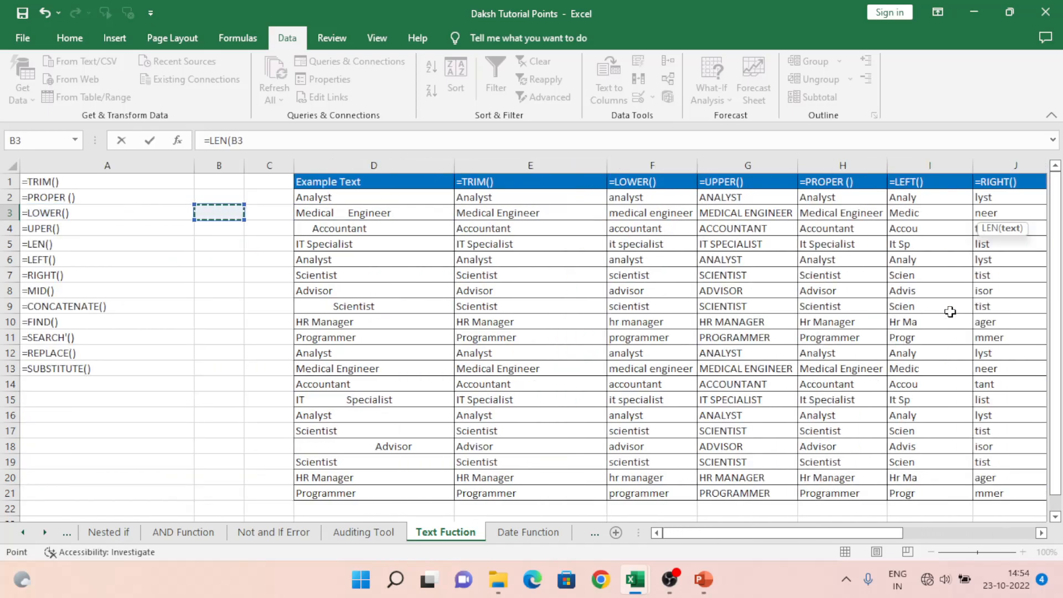
pyautogui.press('Right')
pyautogui.press('Right')
pyautogui.press('Return')
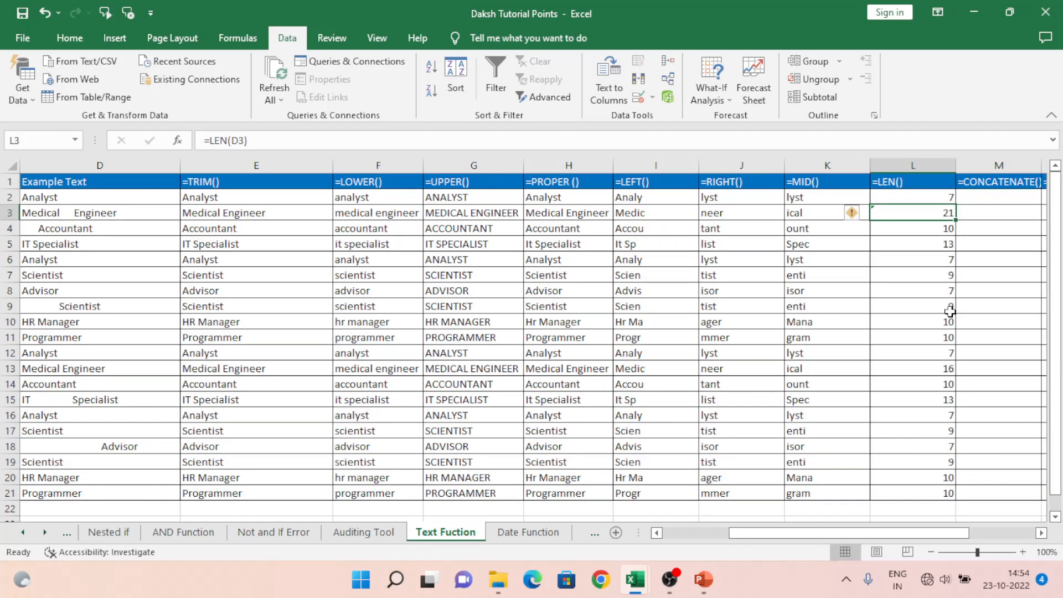
# - Compare the character count in L3 with the spacing of the row 3 example text and its trimmed, lower, upper and proper versions
pyautogui.press('Left')
pyautogui.press('Left')
pyautogui.press('Left')
pyautogui.press('Left')
pyautogui.press('Left')
pyautogui.press('Left')
pyautogui.press('Left')
pyautogui.press('Left')
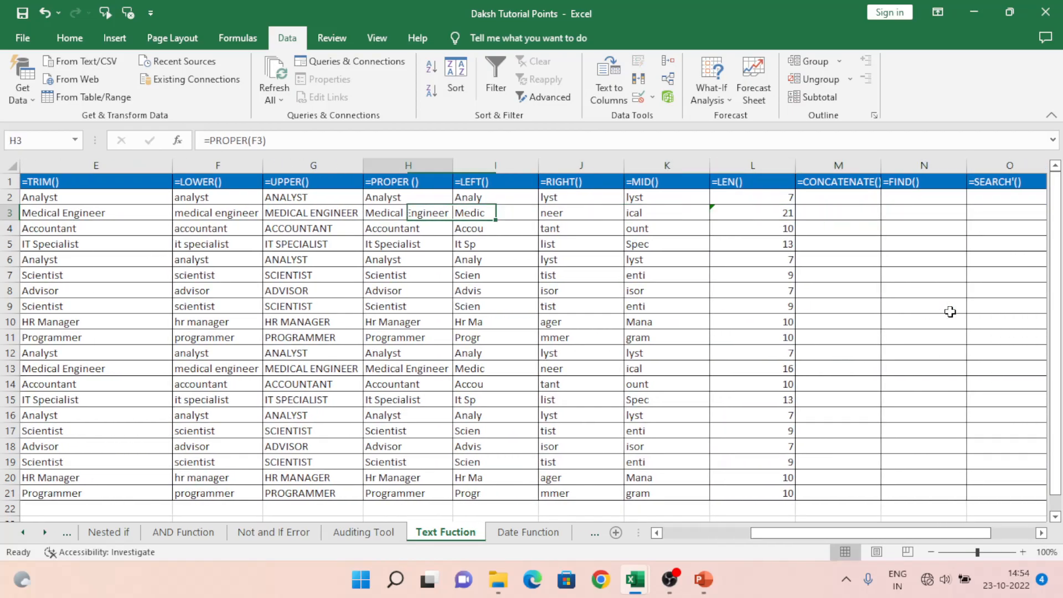
pyautogui.press('Left')
pyautogui.press('Right')
pyautogui.press('Right')
pyautogui.press('Right')
pyautogui.press('Right')
pyautogui.press('Right')
pyautogui.press('Right')
pyautogui.press('Right')
pyautogui.press('Right')
pyautogui.press('Right')
pyautogui.press('Right')
pyautogui.press('Right')
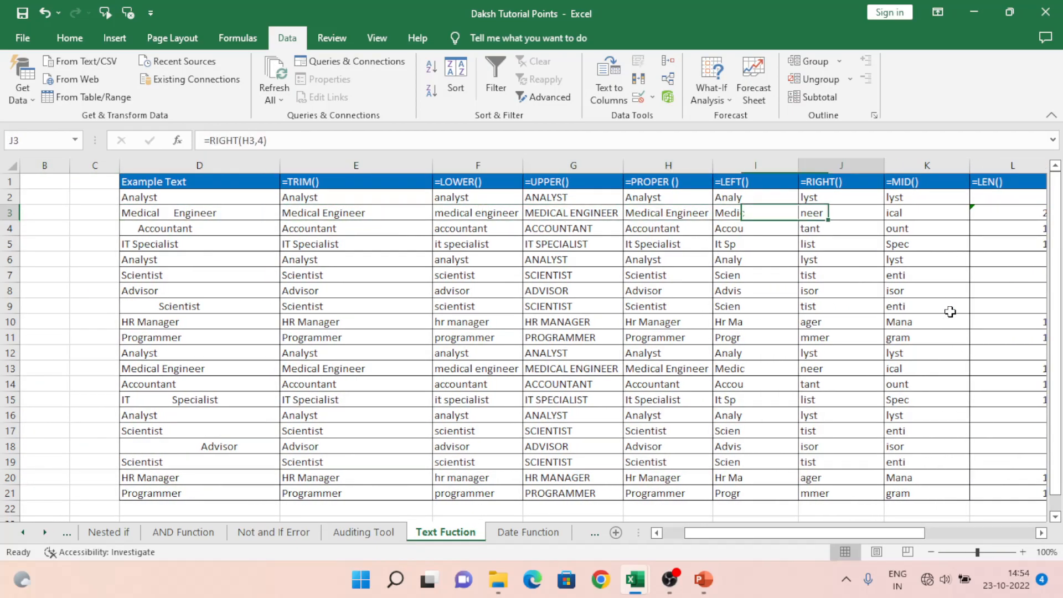
pyautogui.press('Left')
pyautogui.press('Left')
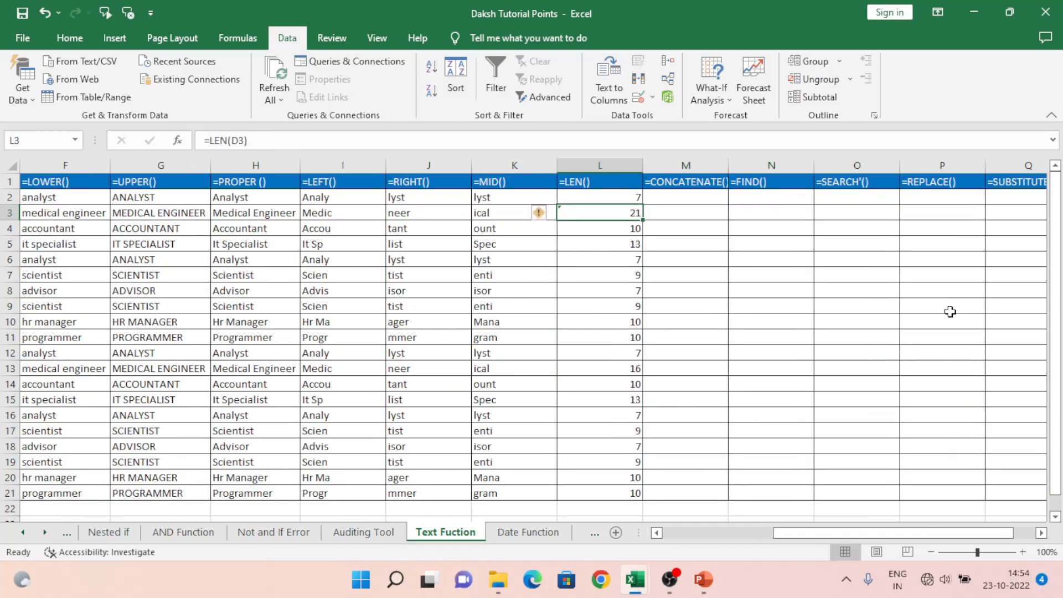
pyautogui.press('Left')
pyautogui.press('Left')
pyautogui.press('Left')
pyautogui.press('Left')
pyautogui.press('Left')
pyautogui.press('Left')
pyautogui.press('Left')
pyautogui.press('Left')
pyautogui.press('Left')
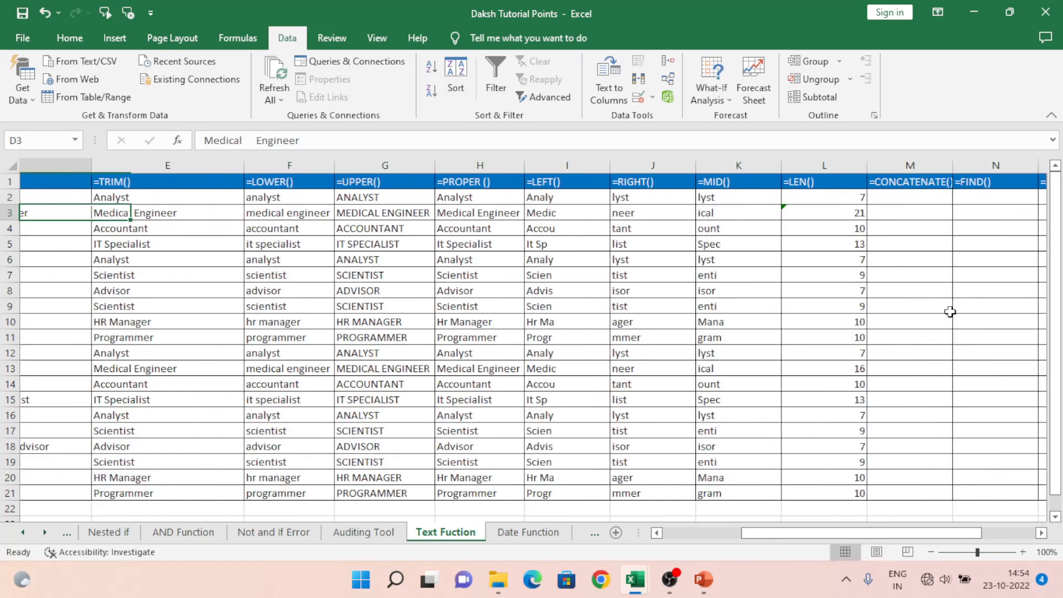
# - Undo the last formula change in L3 to restore =LEN(H3)
pyautogui.press('Right')
pyautogui.press('Right')
pyautogui.press('Right')
pyautogui.press('Right')
pyautogui.press('Right')
pyautogui.press('Right')
pyautogui.press('Right')
pyautogui.press('Right')
pyautogui.press('Right')
pyautogui.press('Right')
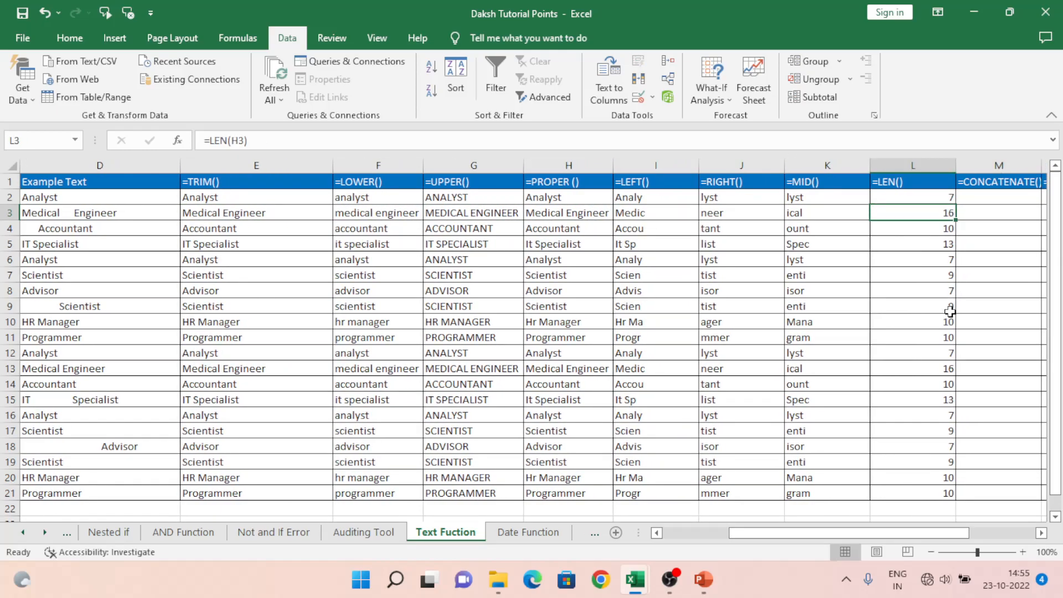
# - Widen column M to about twice its width so the CONCATENATE header has ample room
pyautogui.press('Right')
pyautogui.press('Right')
pyautogui.press('Left')
pyautogui.press('Left')
pyautogui.press('Left')
pyautogui.press('Up')
pyautogui.press('Right')
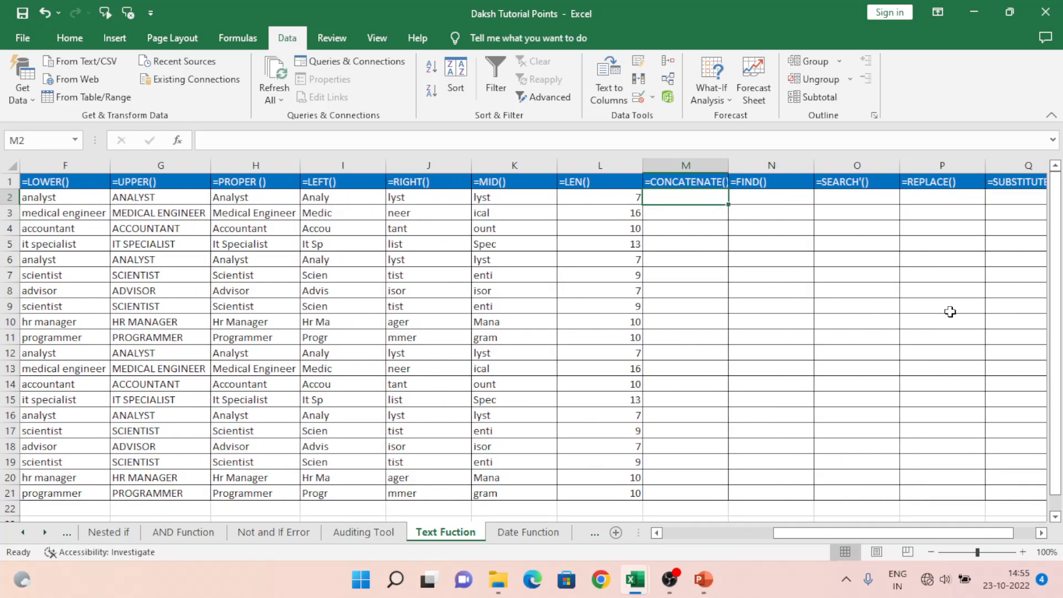
pyautogui.press('Up')
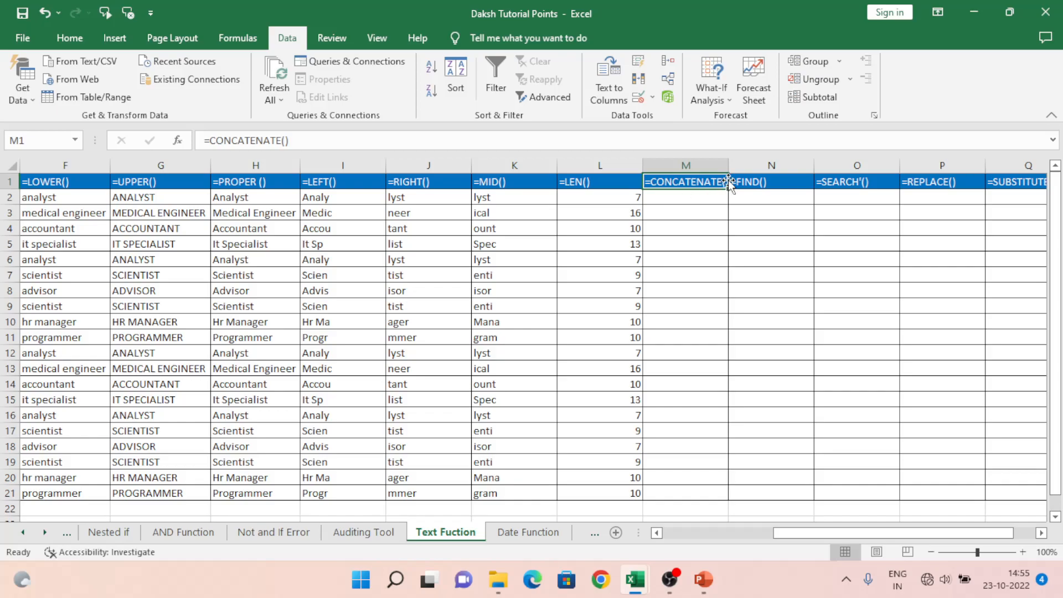
pyautogui.moveTo(729, 165); pyautogui.dragTo(812, 163)
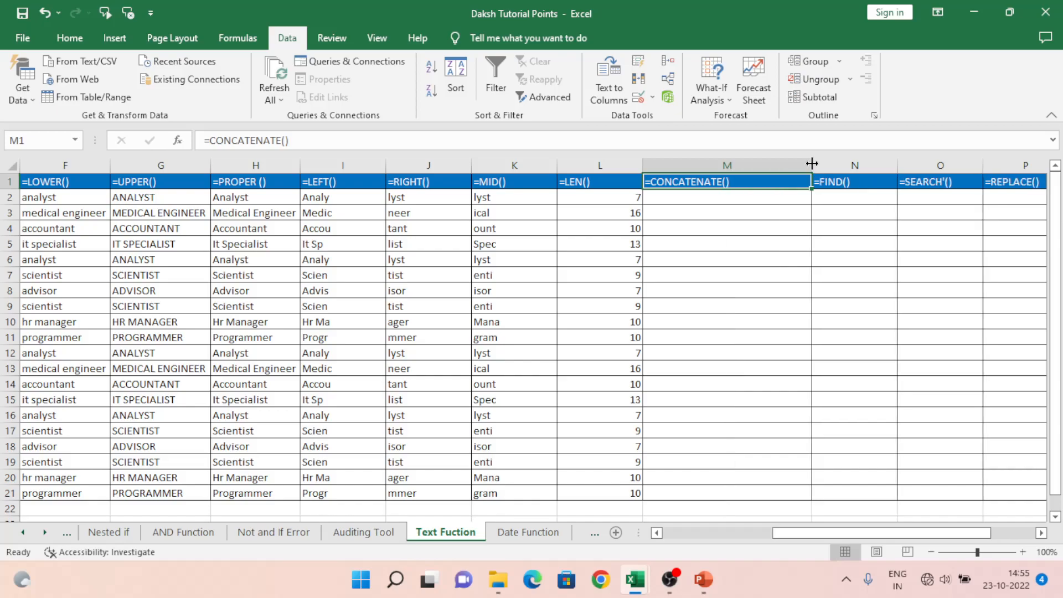
# - Enter =CONCATENATE(G2,H2,I2,J2) in cell M2 to join the UPPER, PROPER, LEFT and RIGHT texts of row 2
pyautogui.click(748, 196)
pyautogui.write('=')
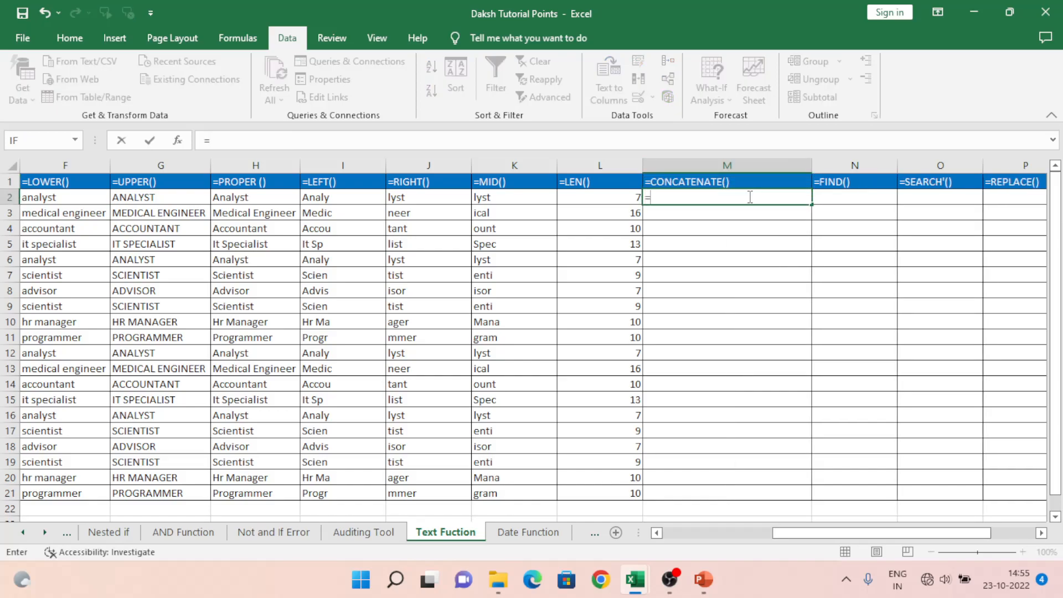
pyautogui.write('con')
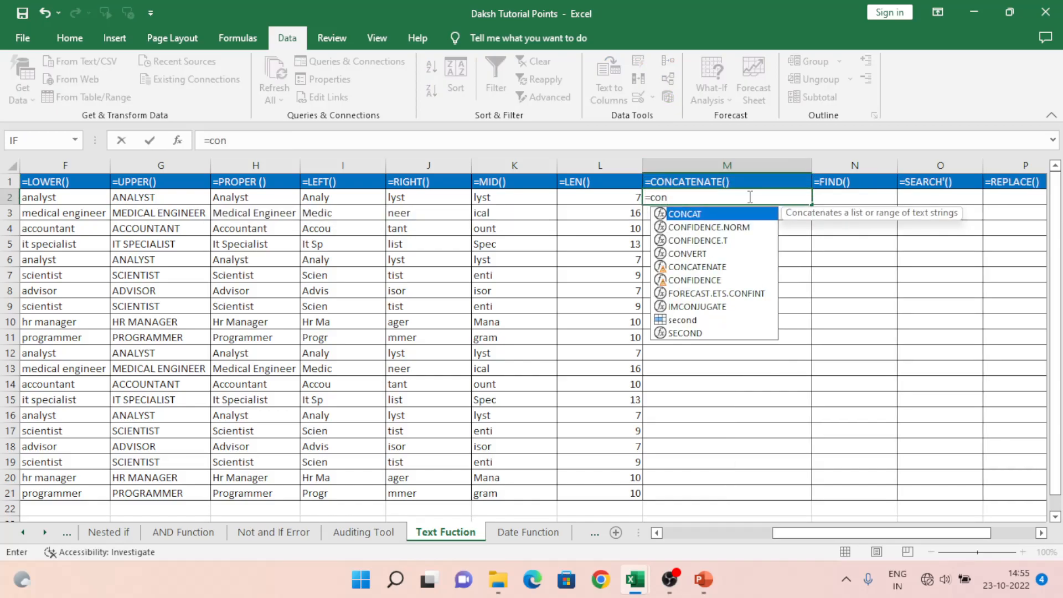
pyautogui.press('Down')
pyautogui.press('Down')
pyautogui.press('Down')
pyautogui.press('Down')
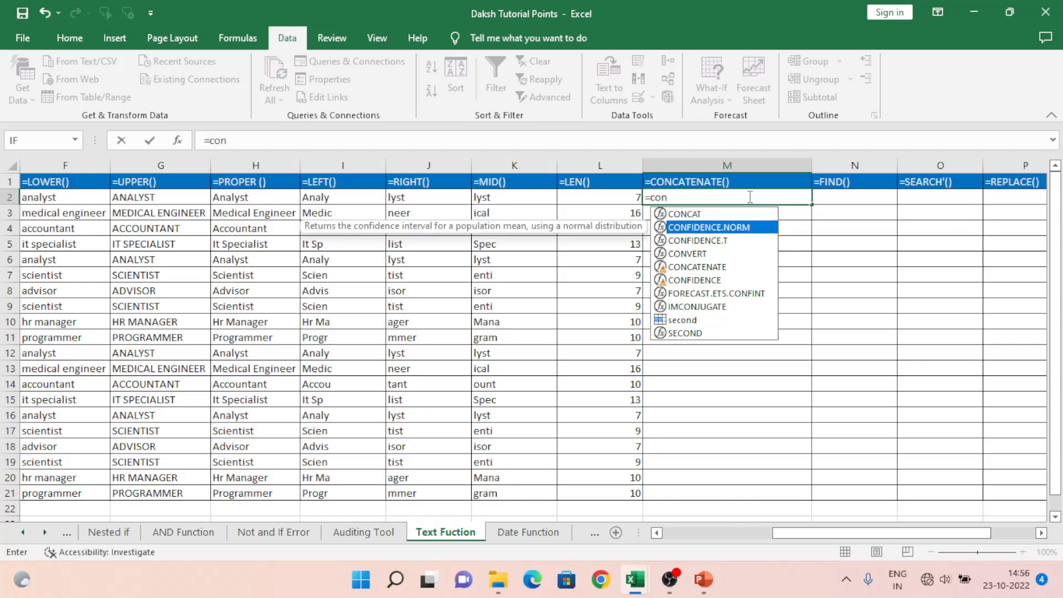
pyautogui.press('Tab')
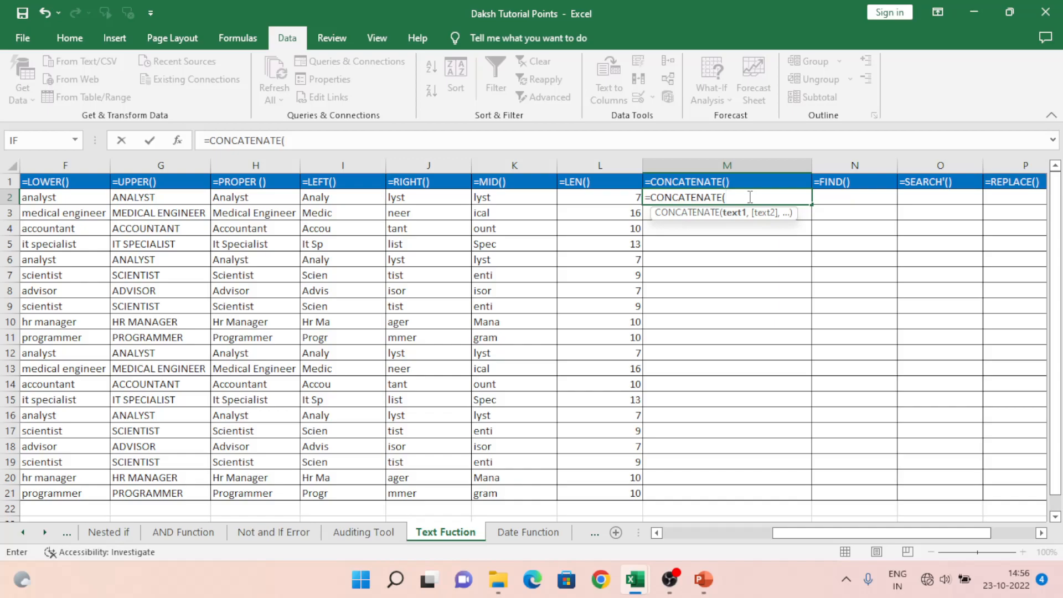
pyautogui.press('Left')
pyautogui.press('Left')
pyautogui.press('Left')
pyautogui.press('Left')
pyautogui.press('Left')
pyautogui.press('Left')
pyautogui.press('Left')
pyautogui.press('Right')
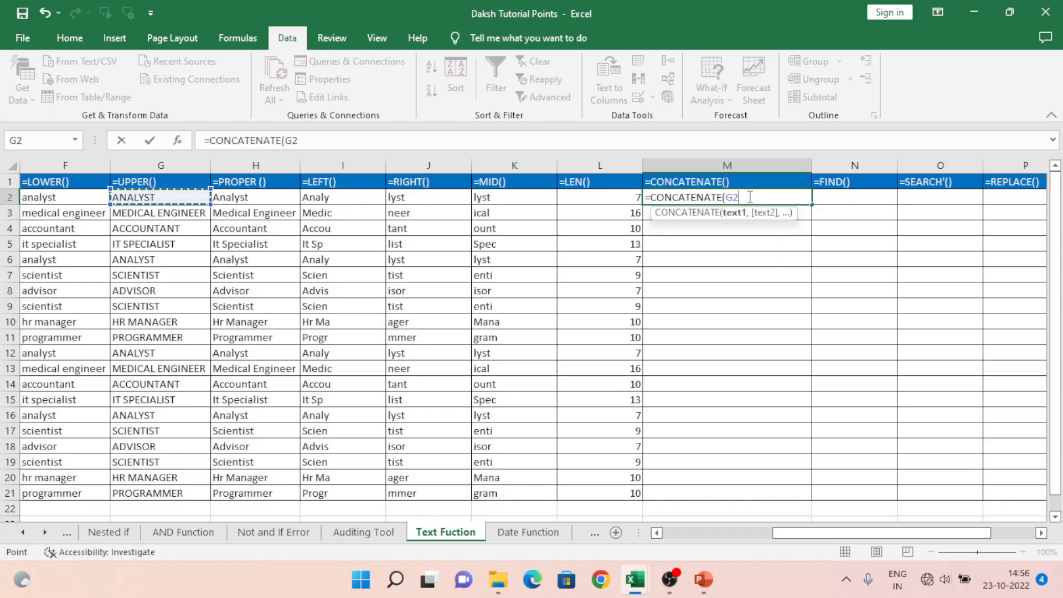
pyautogui.write(',')
pyautogui.press('Left')
pyautogui.press('Left')
pyautogui.press('Left')
pyautogui.press('Left')
pyautogui.press('Left')
pyautogui.write(',')
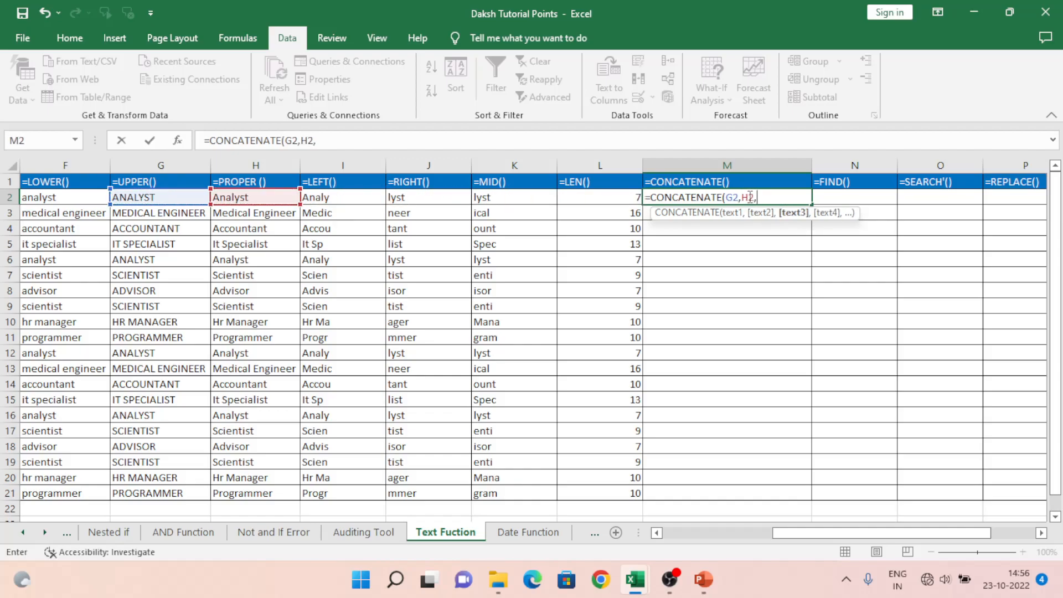
pyautogui.press('Left')
pyautogui.press('Left')
pyautogui.press('Left')
pyautogui.press('Left')
pyautogui.write(',')
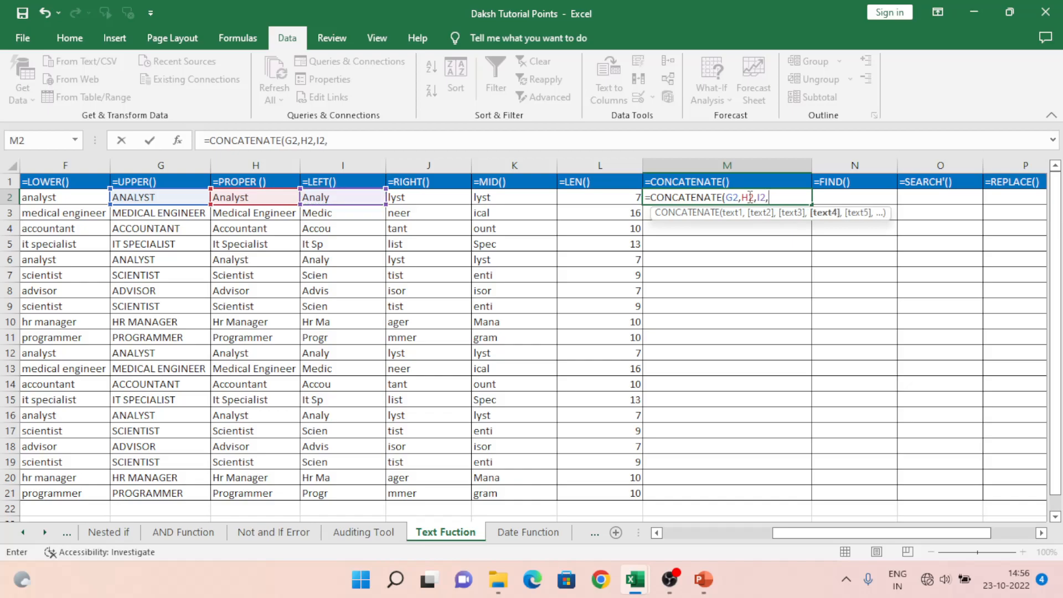
pyautogui.press('Left')
pyautogui.press('Left')
pyautogui.press('Left')
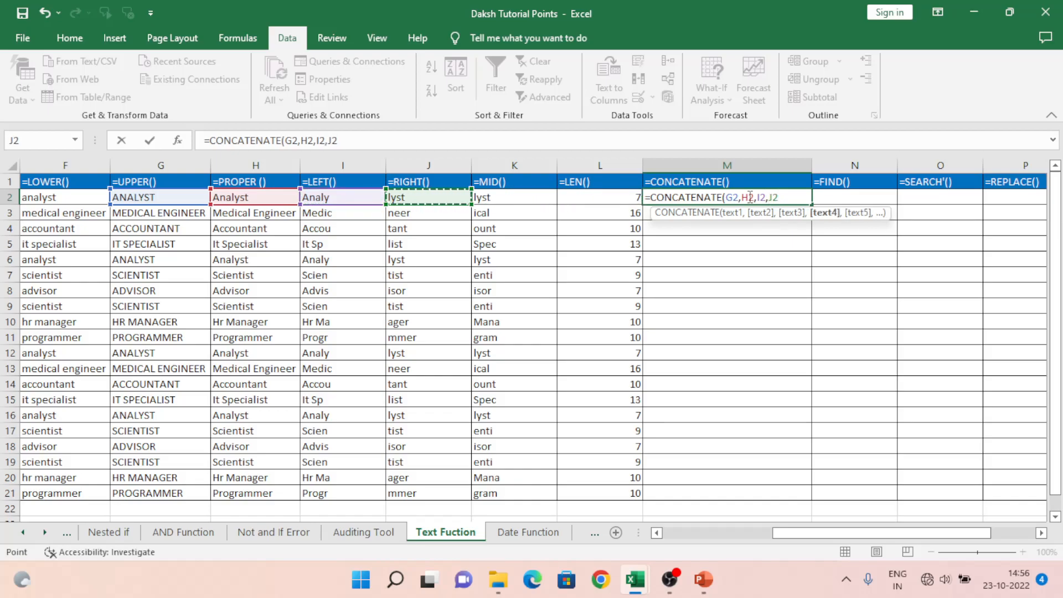
pyautogui.write(')')
pyautogui.hotkey('ctrl', 'Return')
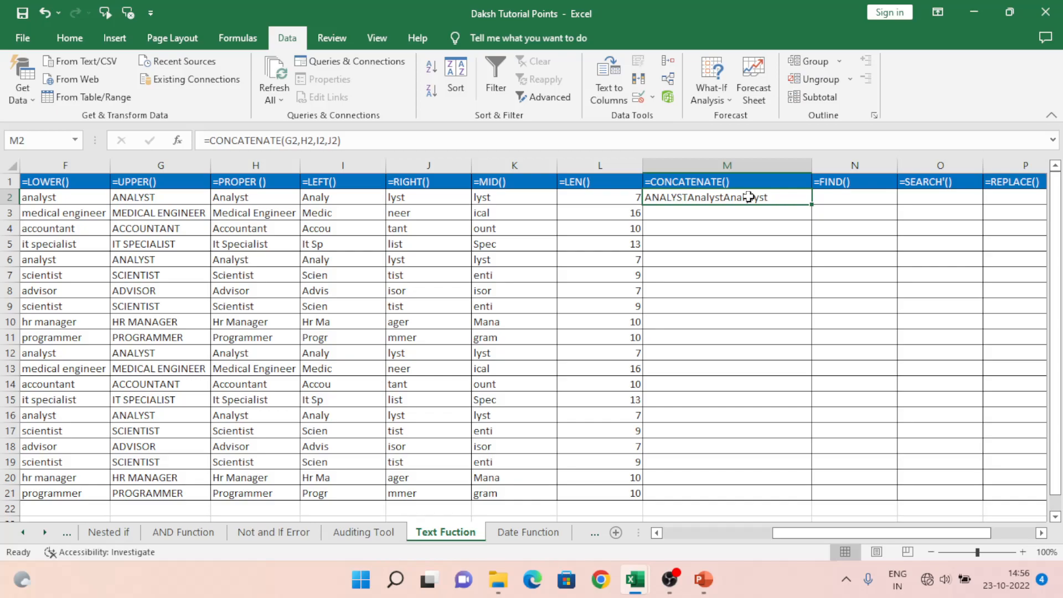
# - Add the headers Last Name in AA1 and First Name in AB1, in the empty area beyond the SUBSTITUTE column
pyautogui.press('Up')
pyautogui.press('Left')
pyautogui.press('Right')
pyautogui.press('Right')
pyautogui.press('Right')
pyautogui.press('Right')
pyautogui.press('Right')
pyautogui.press('Right')
pyautogui.press('Right')
pyautogui.press('Right')
pyautogui.press('Right')
pyautogui.press('Right')
pyautogui.press('Right')
pyautogui.press('Right')
pyautogui.press('Right')
pyautogui.press('Right')
pyautogui.press('Right')
pyautogui.press('Right')
pyautogui.press('Right')
pyautogui.press('Right')
pyautogui.press('Right')
pyautogui.press('Left')
pyautogui.press('Left')
pyautogui.press('Left')
pyautogui.press('Left')
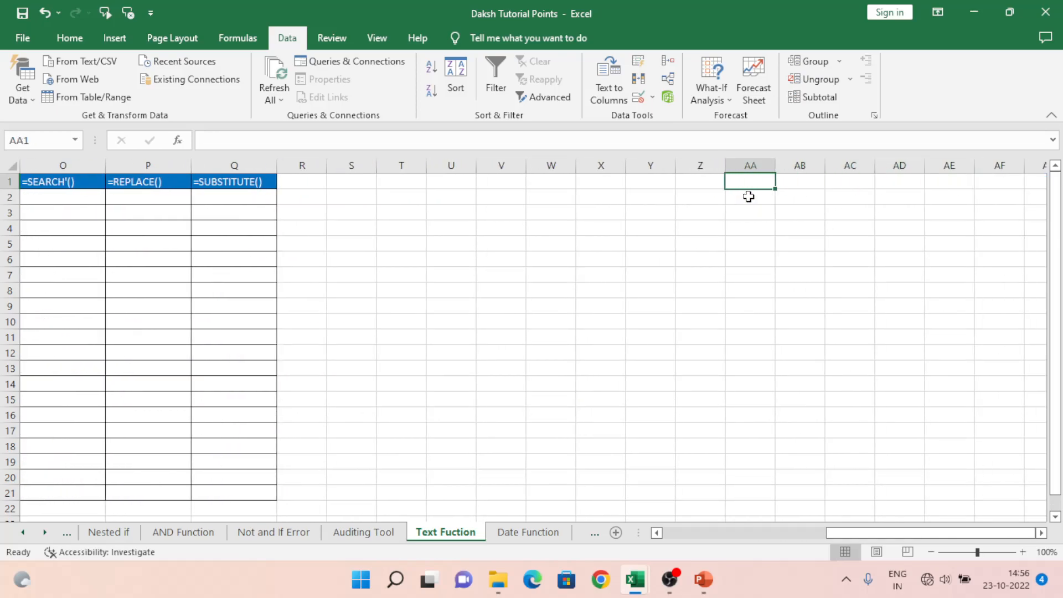
pyautogui.write('Last Name')
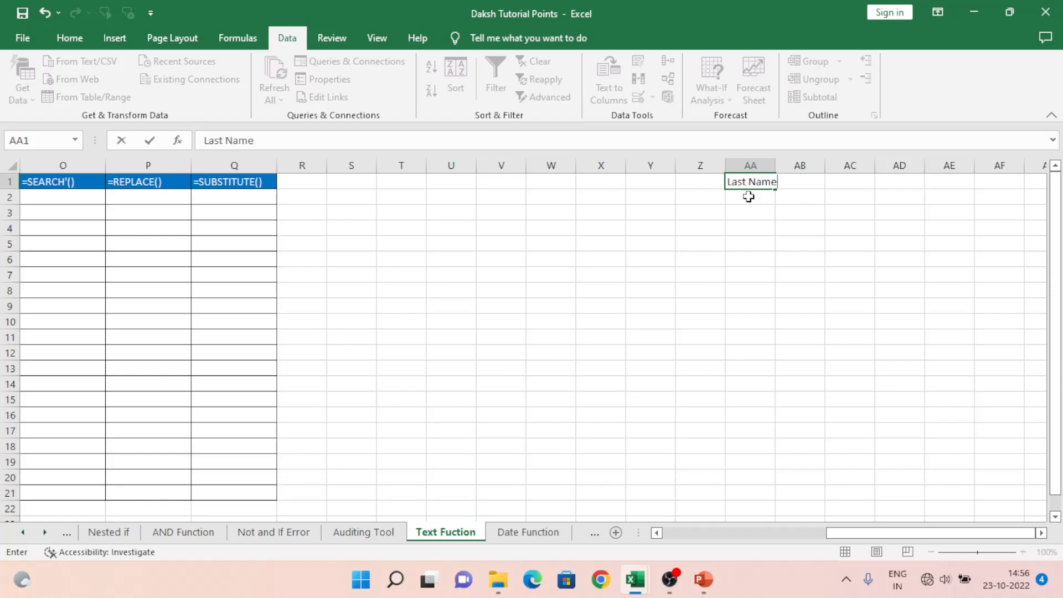
pyautogui.press('Tab')
pyautogui.write('Firs')
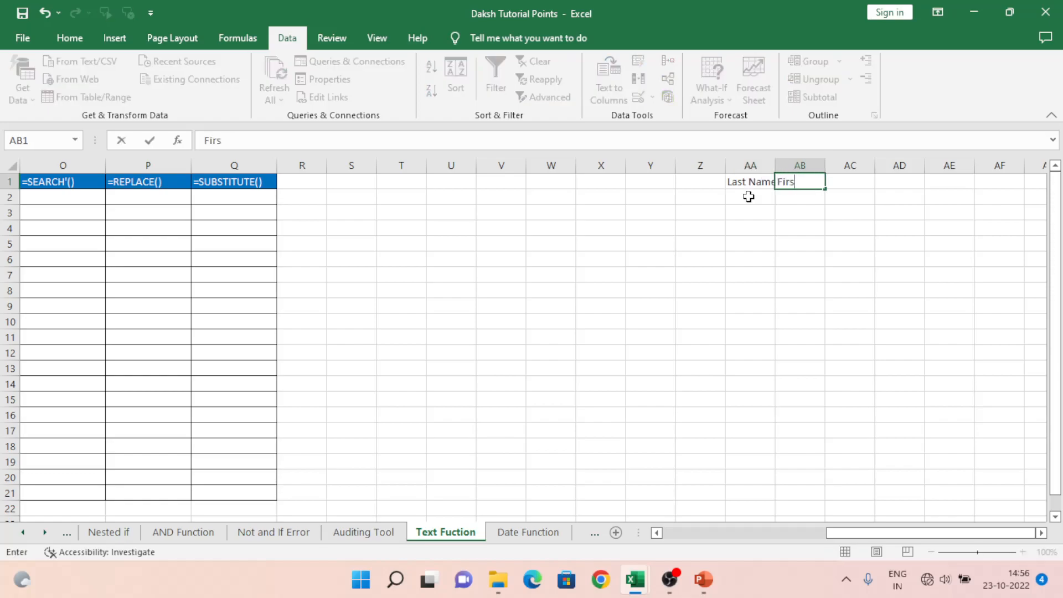
pyautogui.write('t Name')
pyautogui.press('Return')
# - Copy the first four data rows of the TRIM and LOWER columns, range E2:F5
pyautogui.press('Left')
pyautogui.press('Home')
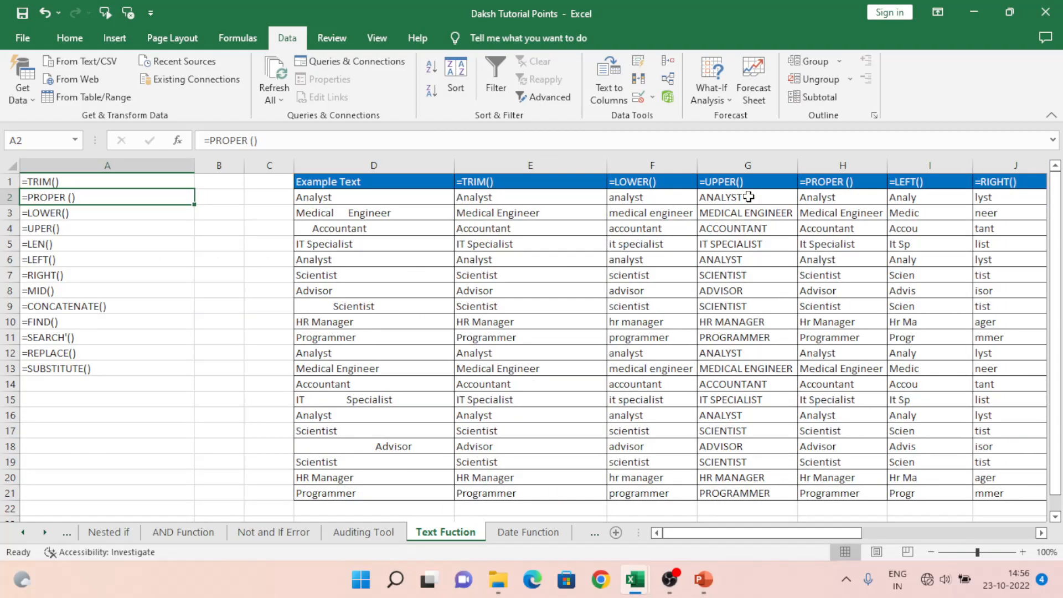
pyautogui.press('Right')
pyautogui.press('Right')
pyautogui.press('Right')
pyautogui.press('Right')
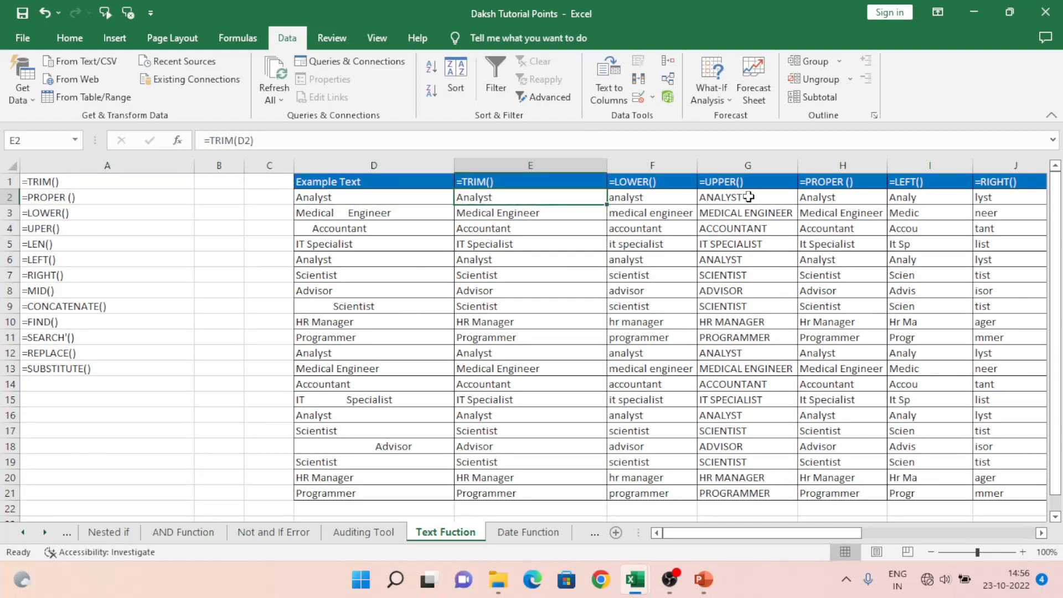
pyautogui.hotkey('shift', 'Right')
pyautogui.hotkey('shift', 'Down')
pyautogui.hotkey('shift', 'Down')
pyautogui.hotkey('shift', 'Down')
pyautogui.hotkey('ctrl', 'c')
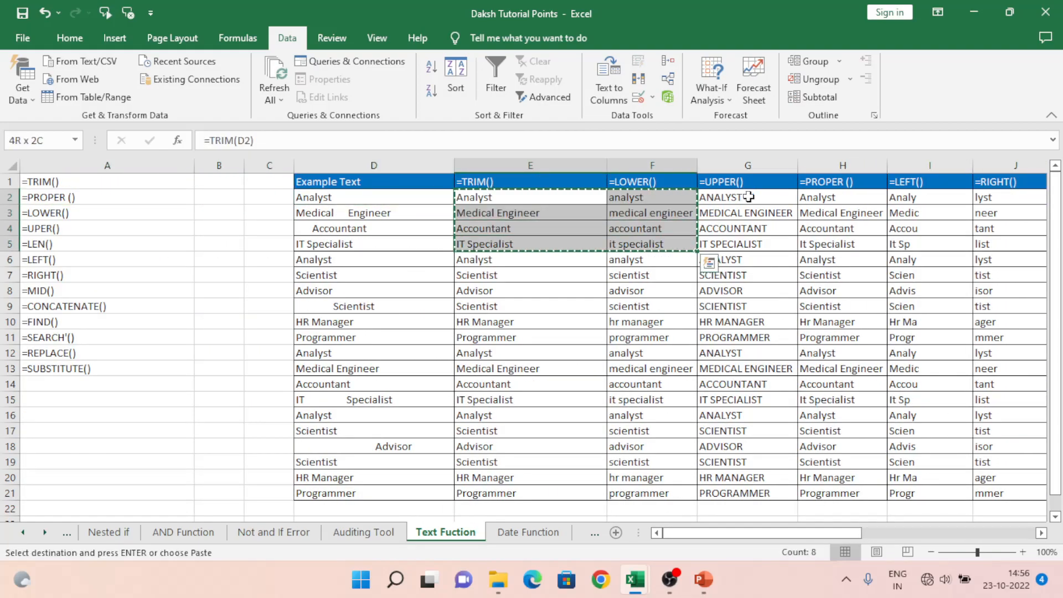
# - Paste the copied TRIM and LOWER cells as values only under the Last Name and First Name headers, starting at AA2
pyautogui.press('Up')
pyautogui.press('Right')
pyautogui.press('Right')
pyautogui.press('Right')
pyautogui.press('Right')
pyautogui.press('Right')
pyautogui.press('Right')
pyautogui.press('Right')
pyautogui.press('Right')
pyautogui.press('Right')
pyautogui.press('Right')
pyautogui.press('Right')
pyautogui.press('Right')
pyautogui.press('Right')
pyautogui.press('Right')
pyautogui.press('Right')
pyautogui.press('Right')
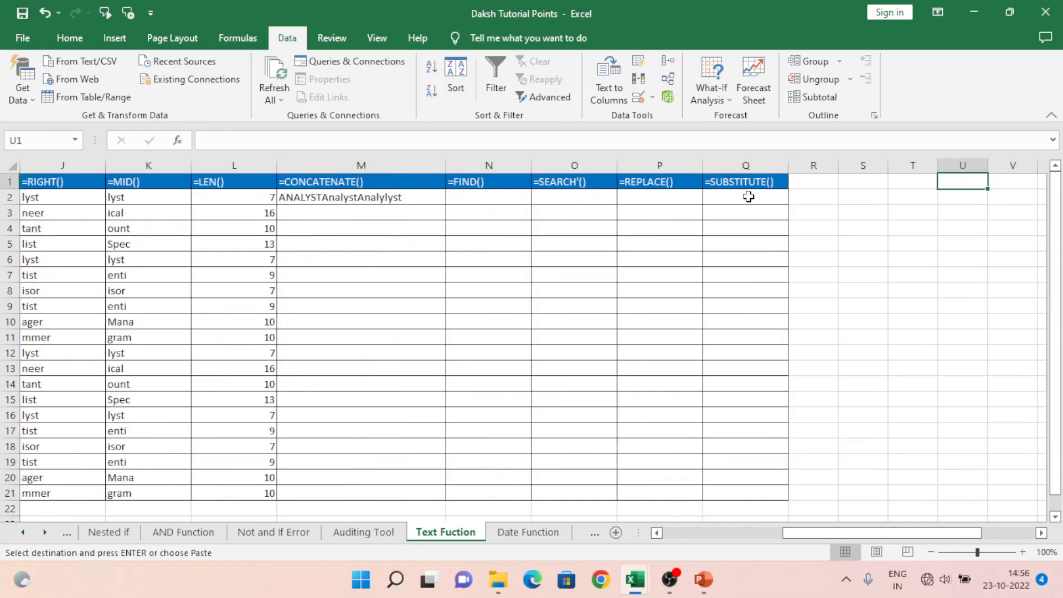
pyautogui.press('Right')
pyautogui.press('Right')
pyautogui.press('Right')
pyautogui.press('Right')
pyautogui.press('Right')
pyautogui.press('Right')
pyautogui.press('Right')
pyautogui.press('Right')
pyautogui.press('Left')
pyautogui.press('Left')
pyautogui.press('Left')
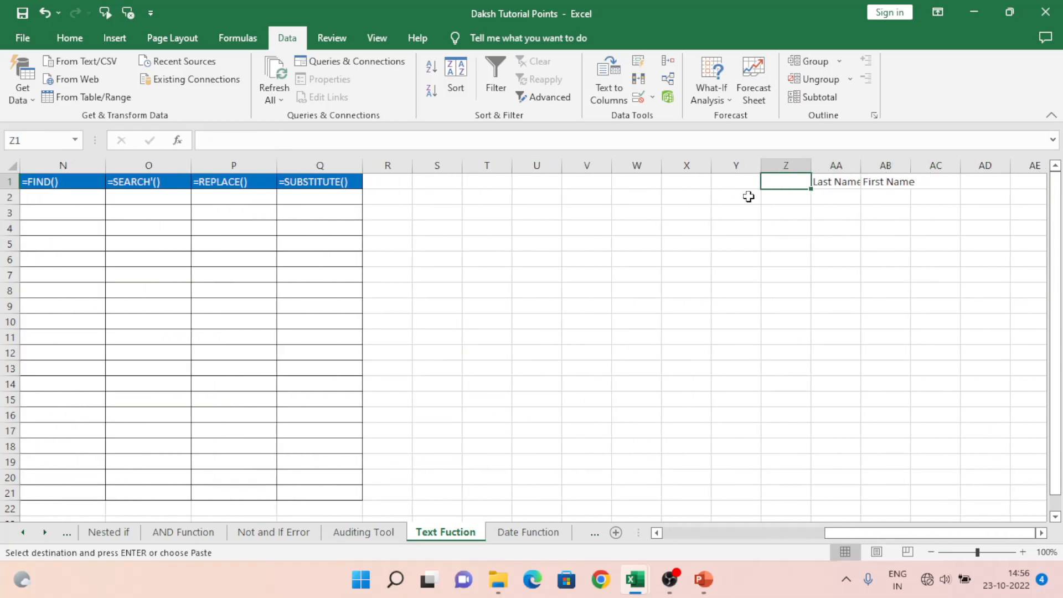
pyautogui.press('Right')
pyautogui.press('Down')
pyautogui.hotkey('alt', 'e')
pyautogui.press('s')
pyautogui.press('v')
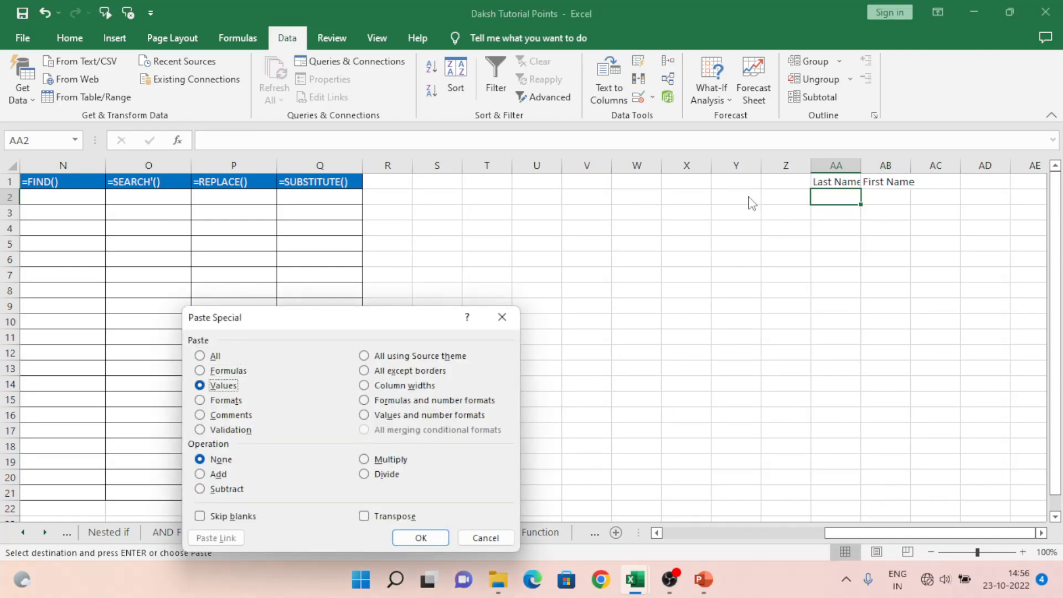
pyautogui.press('Return')
# - Add the header Full Name in AC1, beside the First Name header
pyautogui.press('Up')
pyautogui.press('Right')
pyautogui.press('Right')
pyautogui.press('Right')
pyautogui.press('Right')
pyautogui.press('Right')
pyautogui.press('Right')
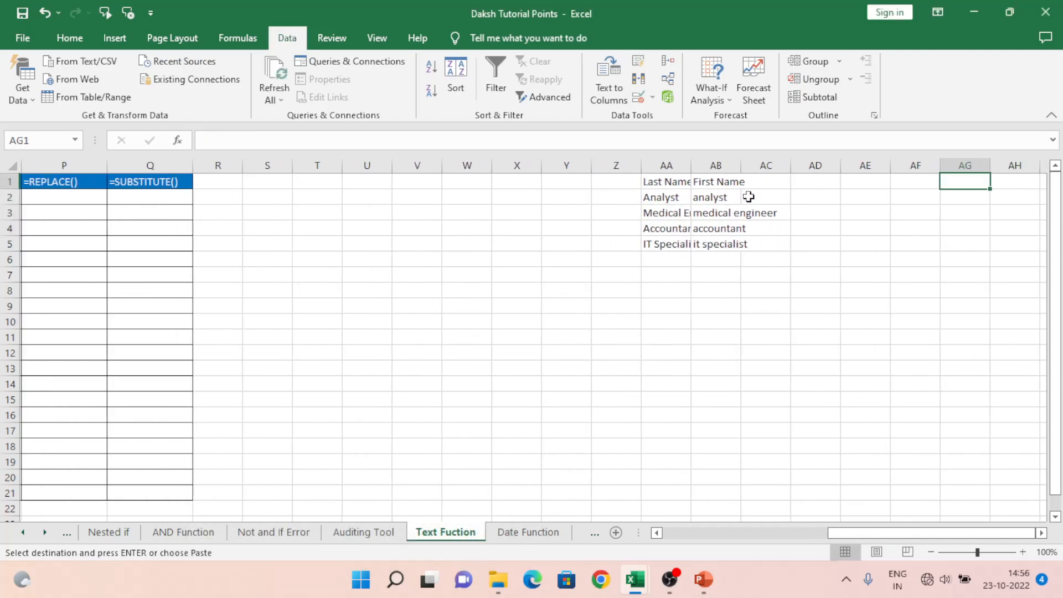
pyautogui.press('Left')
pyautogui.press('Left')
pyautogui.press('Left')
pyautogui.press('Left')
pyautogui.write('Full Name')
pyautogui.press('Return')
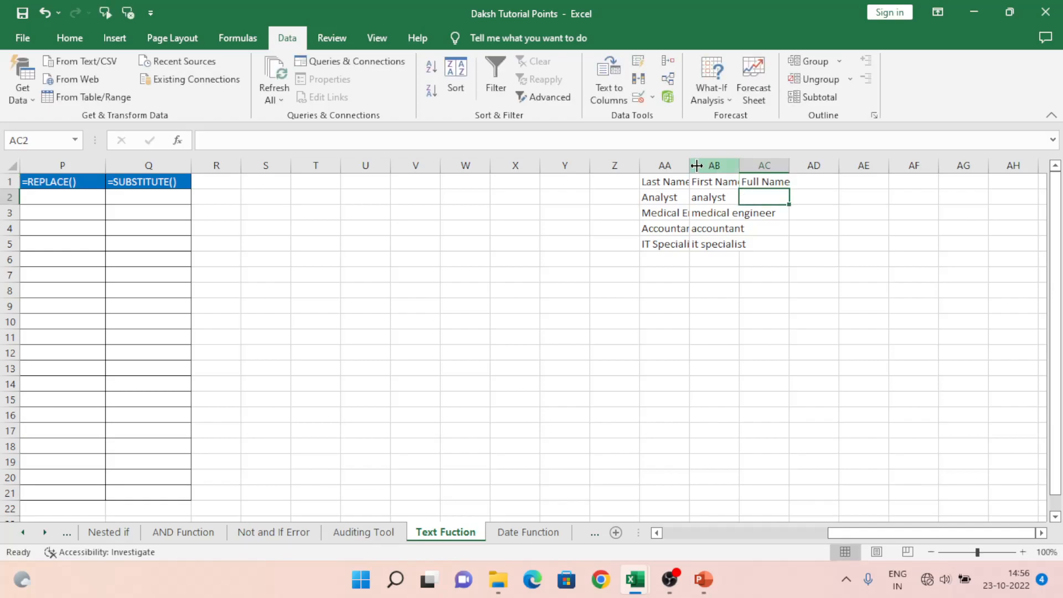
# - Fit columns AA and AB to their contents and widen column AC to about three times its width
pyautogui.doubleClick(740, 166)
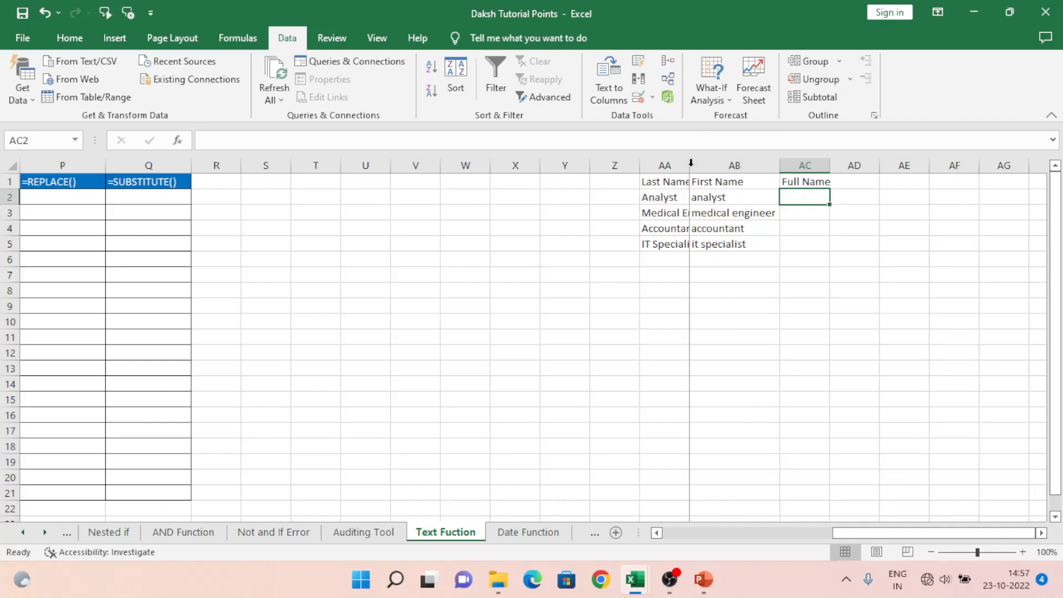
pyautogui.doubleClick(691, 166)
pyautogui.moveTo(870, 165); pyautogui.dragTo(966, 160)
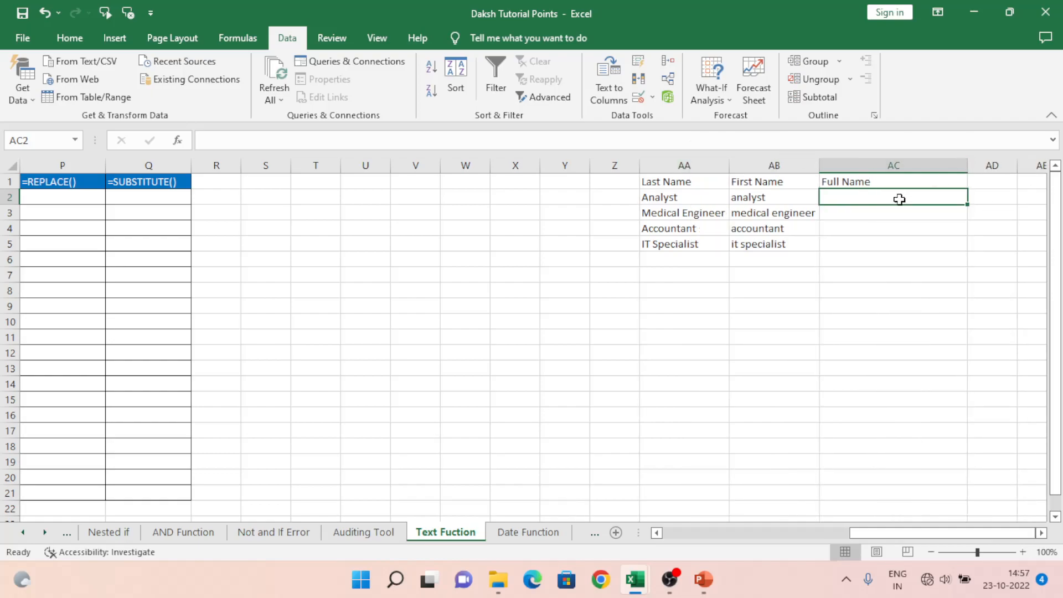
# - Enter =CONCATENATE(AA2,AB2) in AC2 to join the last and first name
pyautogui.write('=conc')
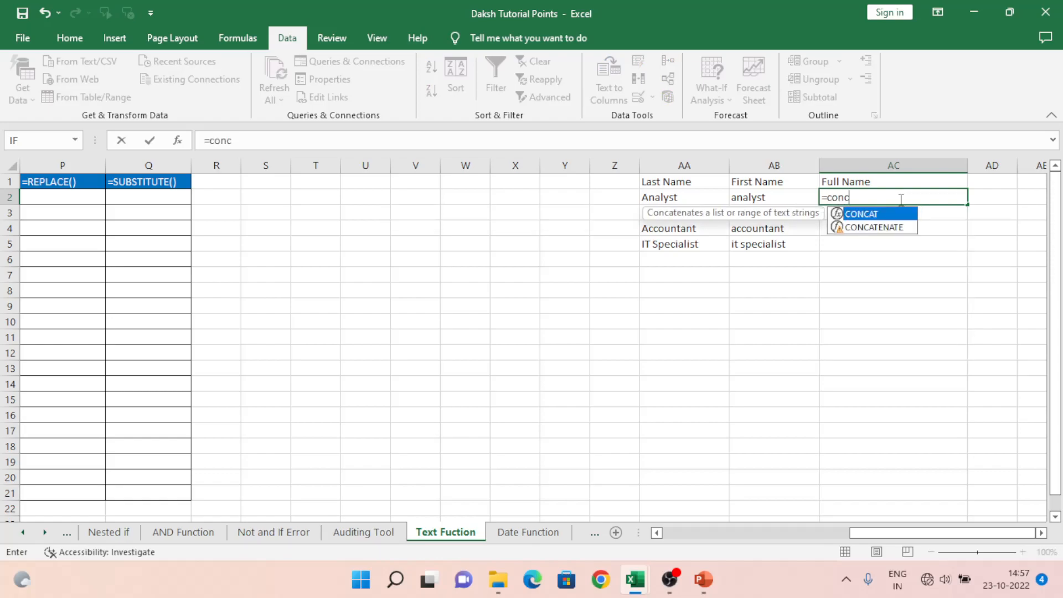
pyautogui.press('Down')
pyautogui.press('Tab')
pyautogui.press('Left')
pyautogui.press('Left')
pyautogui.write(',')
pyautogui.press('Left')
pyautogui.press('Left')
pyautogui.press('Right')
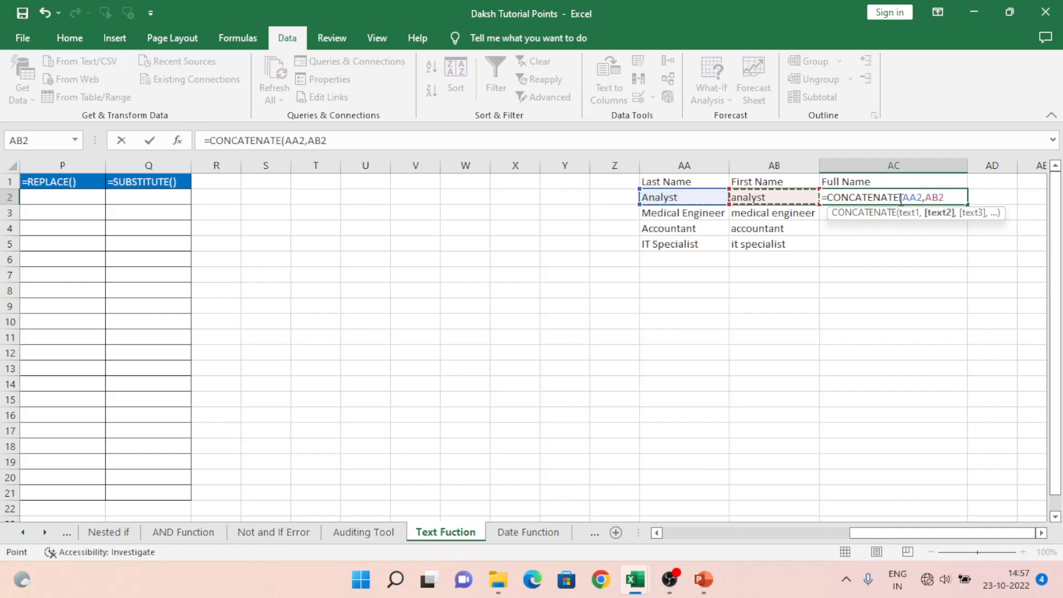
pyautogui.press('Return')
# - Copy the AC2 formula down through AC5 to fill the Full Name column
pyautogui.press('Up')
pyautogui.hotkey('ctrl', 'c')
pyautogui.hotkey('shift', 'Down')
pyautogui.hotkey('shift', 'Down')
pyautogui.hotkey('shift', 'Down')
pyautogui.hotkey('ctrl', 'v')
pyautogui.click(898, 200)
pyautogui.press('Escape')
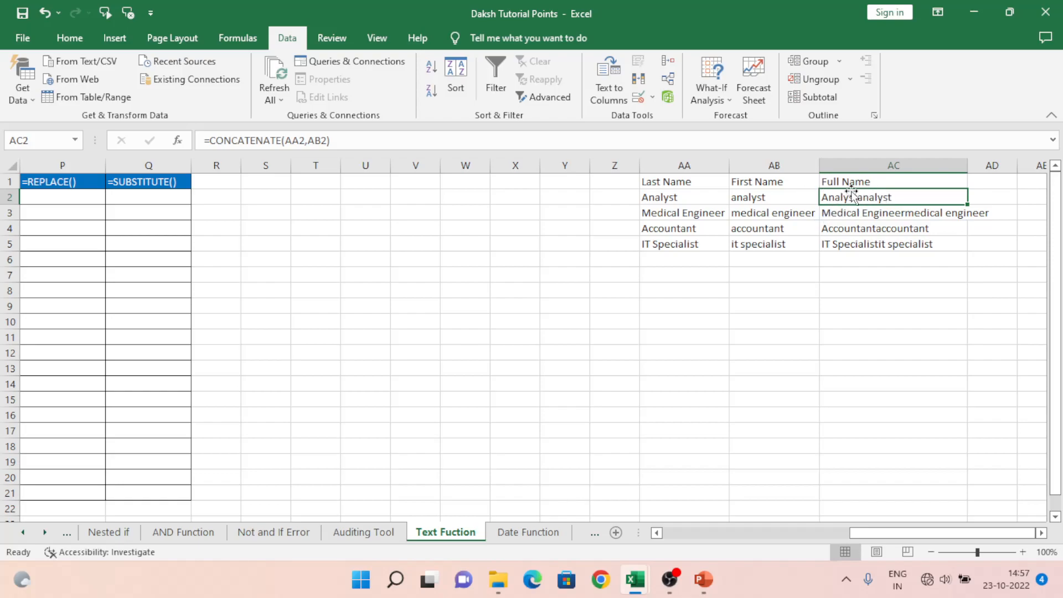
# - Add a comma separator to the AC2 formula so it reads =CONCATENATE(AA2,",",AB2)
pyautogui.press('F2')
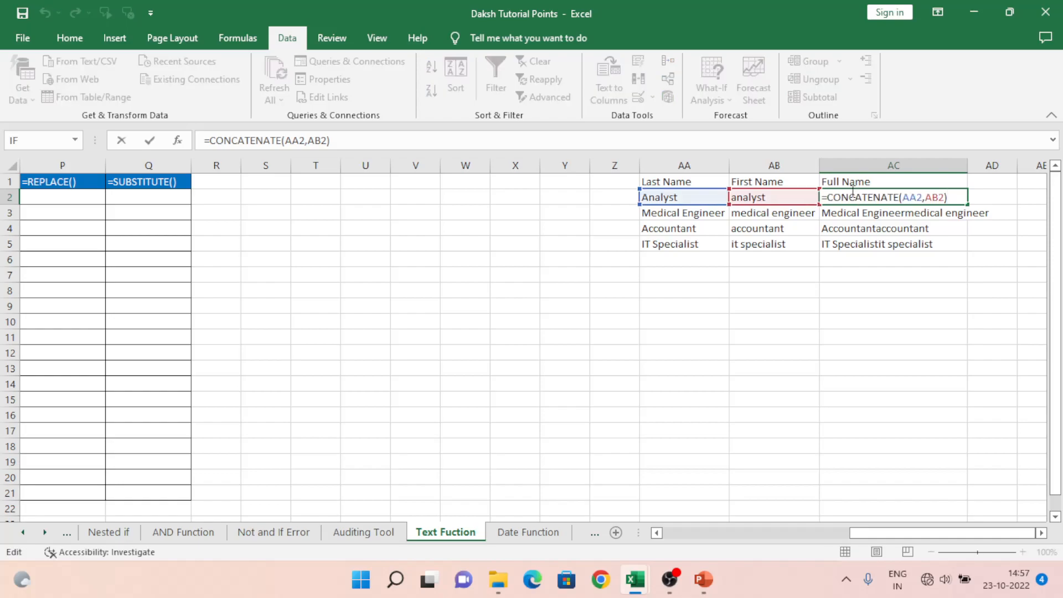
pyautogui.press('Left')
pyautogui.press('Left')
pyautogui.press('Left')
pyautogui.press('Left')
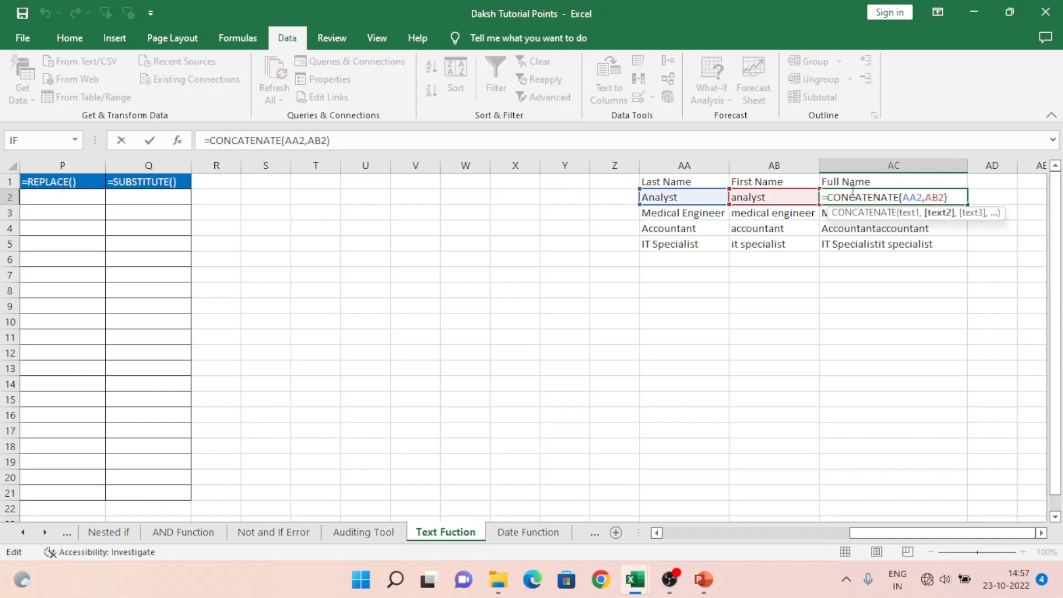
pyautogui.write('"')
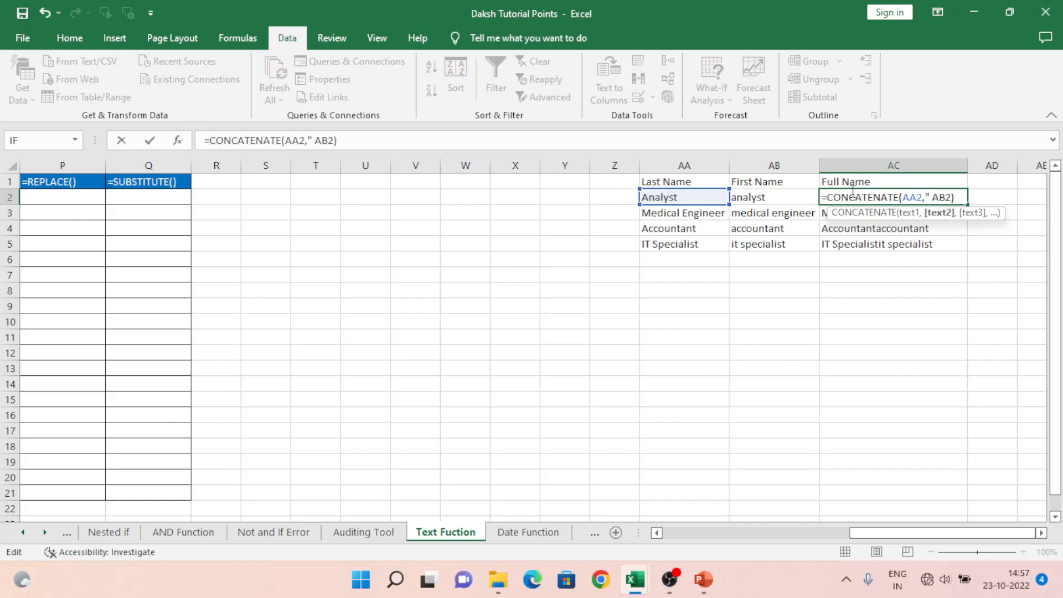
pyautogui.press('BackSpace')
pyautogui.write(',"')
pyautogui.write(',analyst')
pyautogui.press('Return')
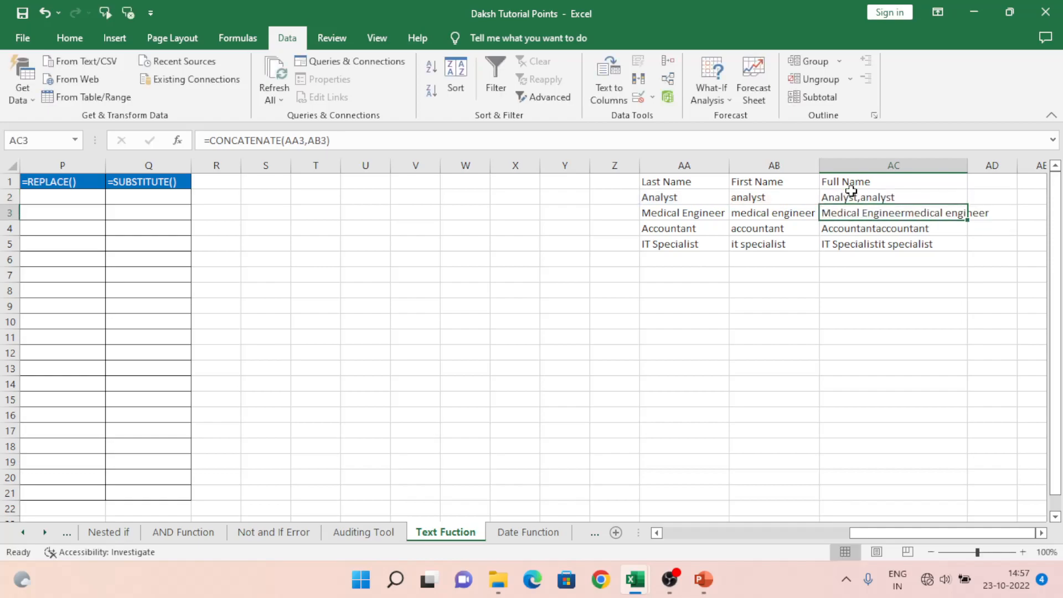
# - Add a space after the comma in the AC2 separator, making the formula =CONCATENATE(AA2,", ",AB2)
pyautogui.click(853, 195)
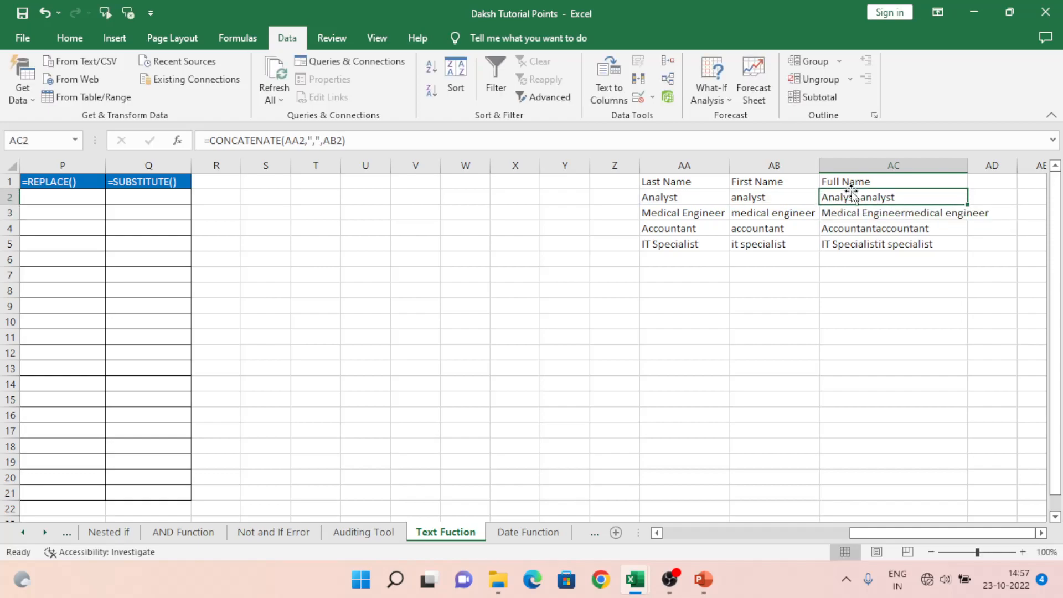
pyautogui.press('F2')
pyautogui.press('Left')
pyautogui.press('Left')
pyautogui.press('Left')
pyautogui.press('Left')
pyautogui.press('Left')
pyautogui.press('Left')
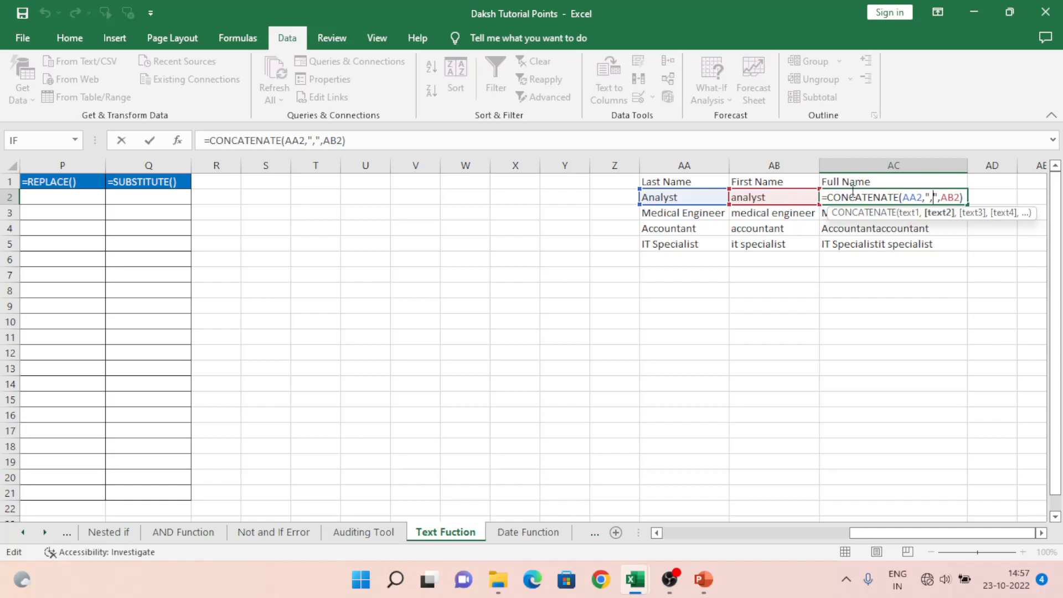
pyautogui.press('Return')
# - Copy the comma-and-space CONCATENATE formula from AC2 down through AC5
pyautogui.click(854, 194)
pyautogui.hotkey('ctrl', 'c')
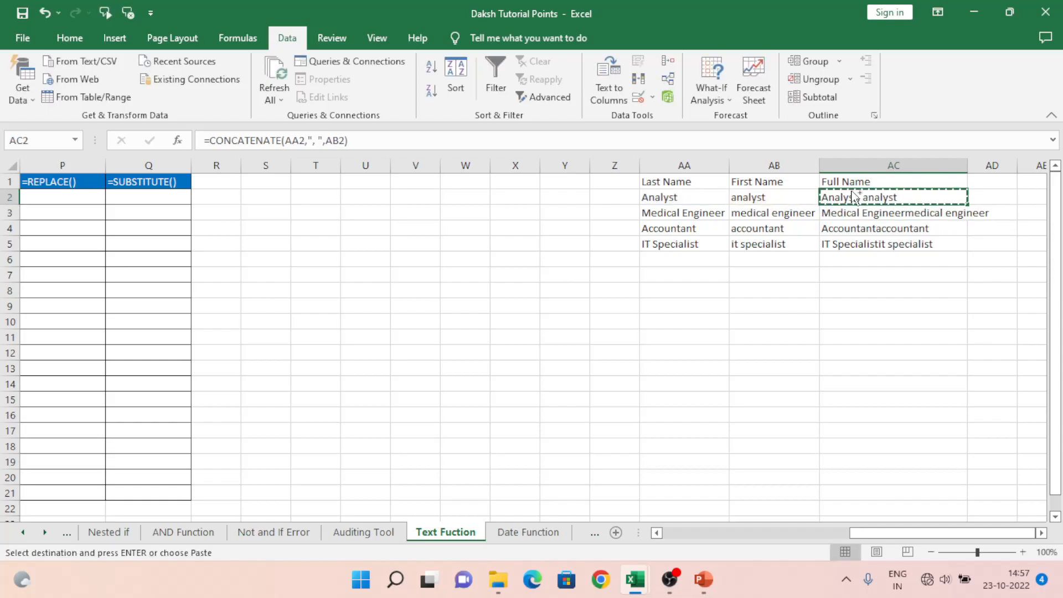
pyautogui.moveTo(856, 197); pyautogui.dragTo(864, 244)
pyautogui.hotkey('ctrl', 'v')
pyautogui.click(949, 196)
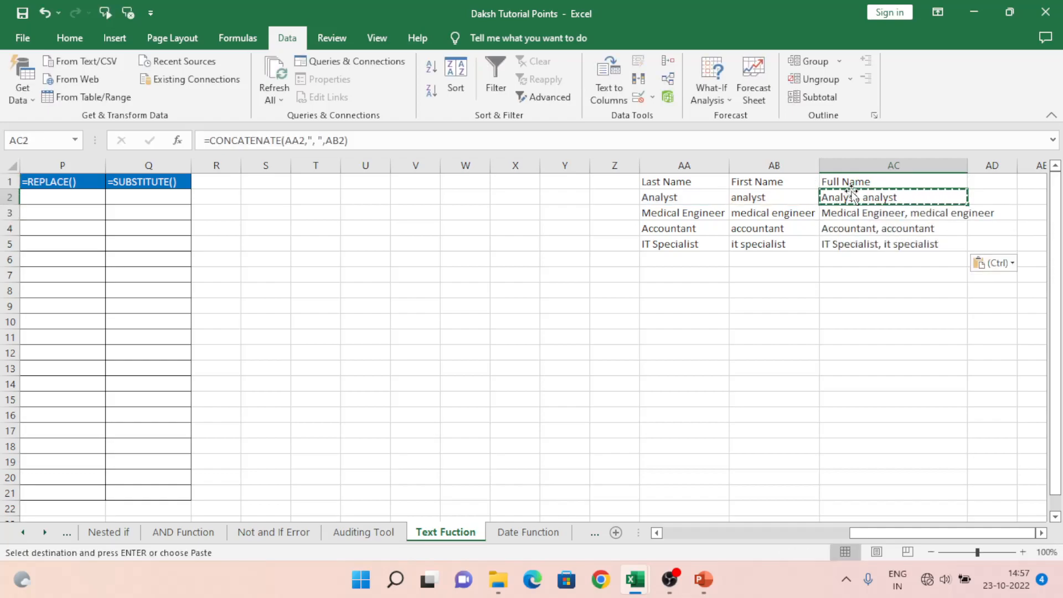
pyautogui.press('Escape')
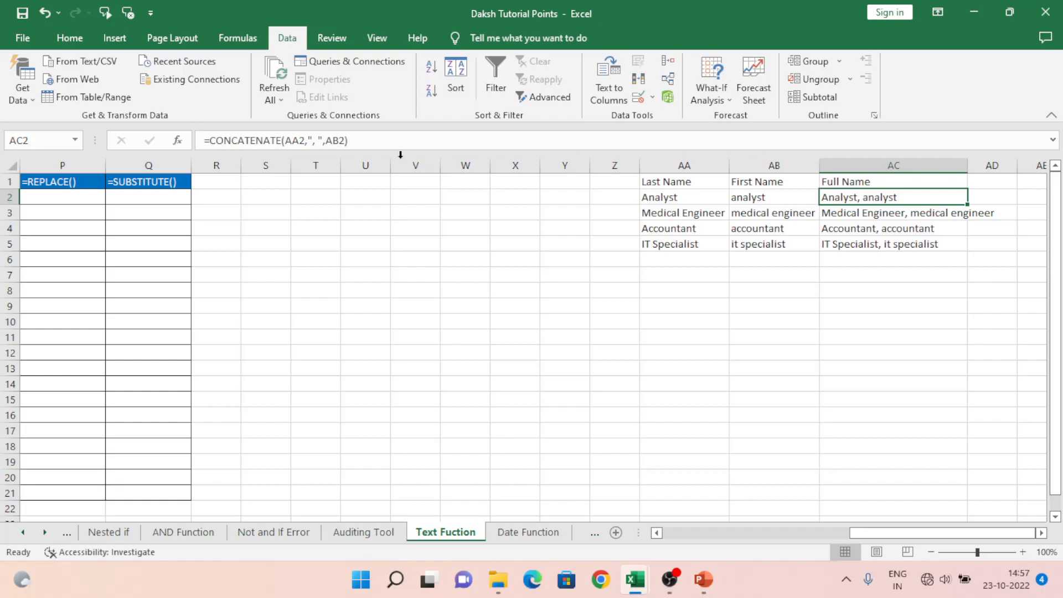
# - Examine the ", " separator argument in the AC2 formula by highlighting it, leaving the formula as it is
pyautogui.click(320, 140)
pyautogui.hotkey('shift', 'Left')
pyautogui.hotkey('shift', 'Left')
pyautogui.hotkey('shift', 'Left')
pyautogui.hotkey('shift', 'Left')
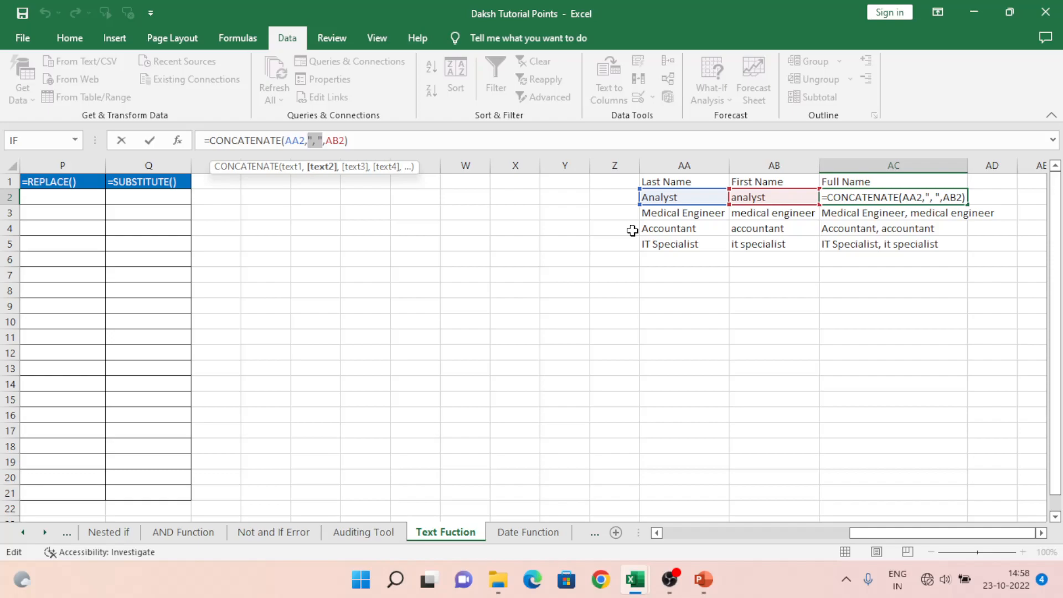
pyautogui.press('Return')
pyautogui.press('Up')
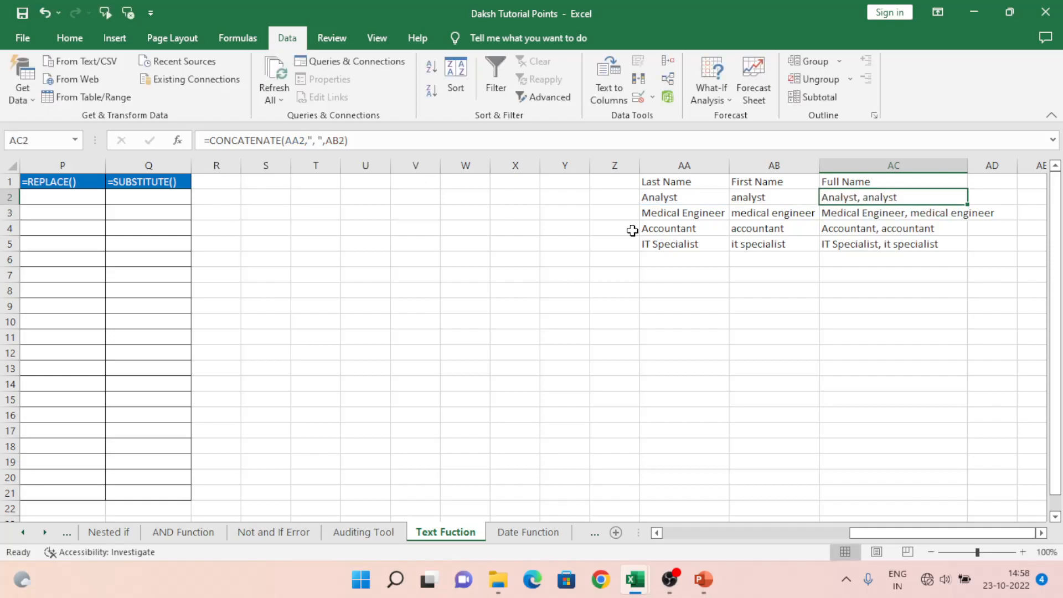
# - Paste the AC2 formula over AC2:AC5 once more, undo the paste, and go through the Full Name cells
pyautogui.hotkey('ctrl', 'c')
pyautogui.hotkey('shift', 'Down')
pyautogui.hotkey('shift', 'Down')
pyautogui.hotkey('shift', 'Down')
pyautogui.hotkey('ctrl', 'v')
pyautogui.hotkey('ctrl', 'z')
pyautogui.press('Down')
pyautogui.press('Down')
pyautogui.press('Down')
pyautogui.press('Up')
pyautogui.press('Up')
pyautogui.press('Up')
pyautogui.press('Down')
pyautogui.press('Up')
# - Replace the formula in M2 with =CONCATENATE("Daksh", ", ","Tutorials",", ","Points")
pyautogui.press('Left')
pyautogui.press('Left')
pyautogui.press('Left')
pyautogui.press('Left')
pyautogui.press('Left')
pyautogui.press('Left')
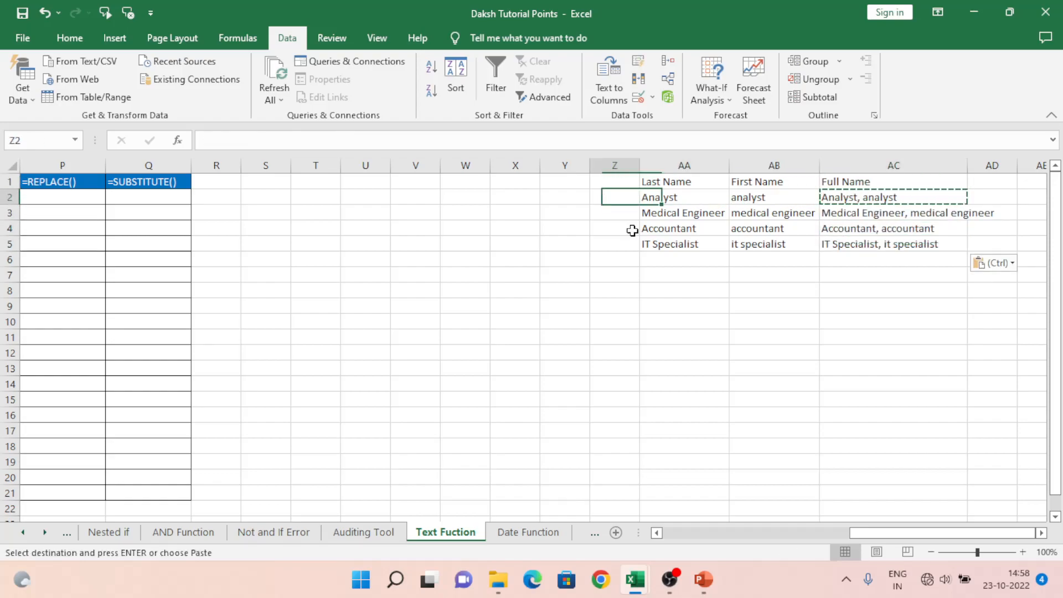
pyautogui.press('Left')
pyautogui.press('Left')
pyautogui.press('Left')
pyautogui.press('Left')
pyautogui.press('Left')
pyautogui.press('Left')
pyautogui.press('Left')
pyautogui.press('Left')
pyautogui.press('Left')
pyautogui.press('Left')
pyautogui.press('Left')
pyautogui.press('Left')
pyautogui.press('Left')
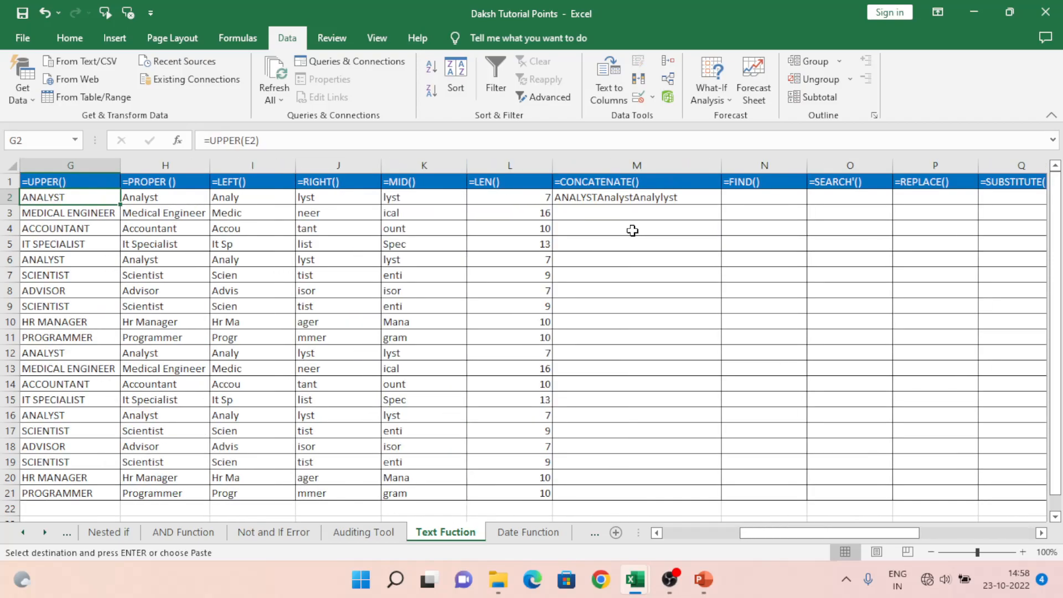
pyautogui.press('Right')
pyautogui.press('Right')
pyautogui.press('Right')
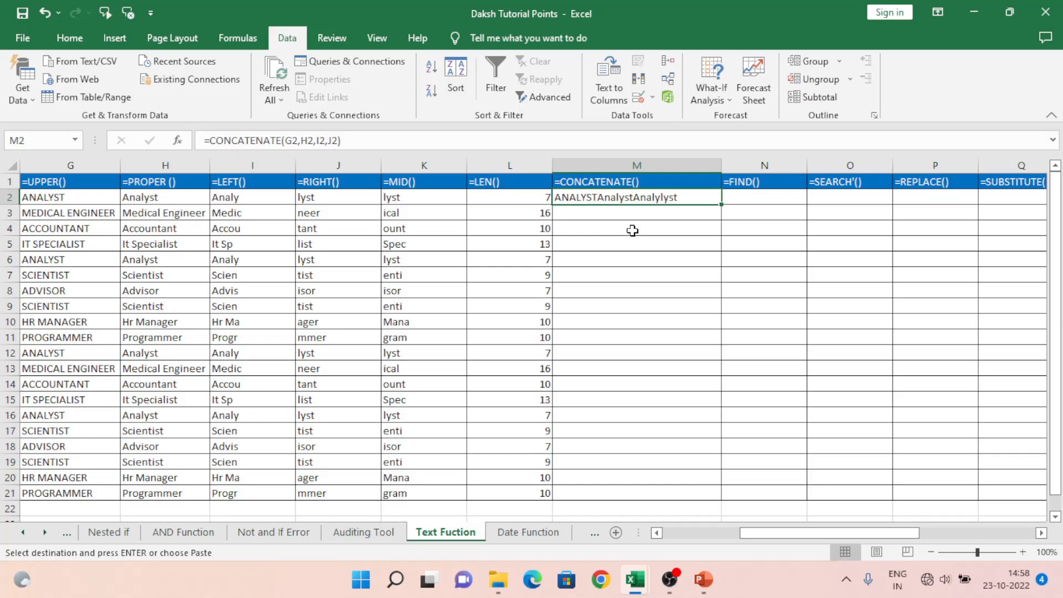
pyautogui.write('=con')
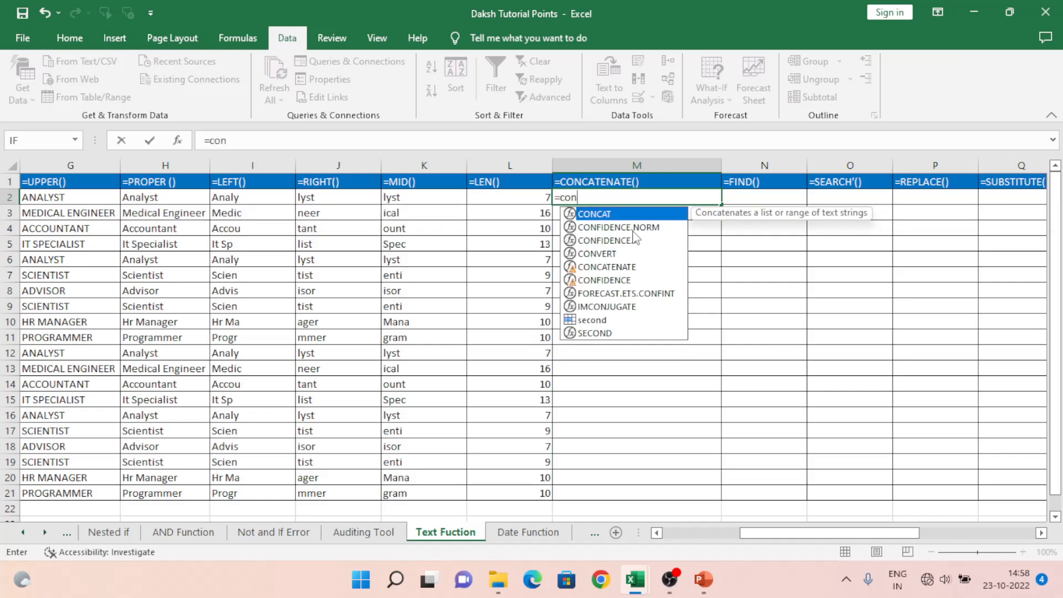
pyautogui.write('c')
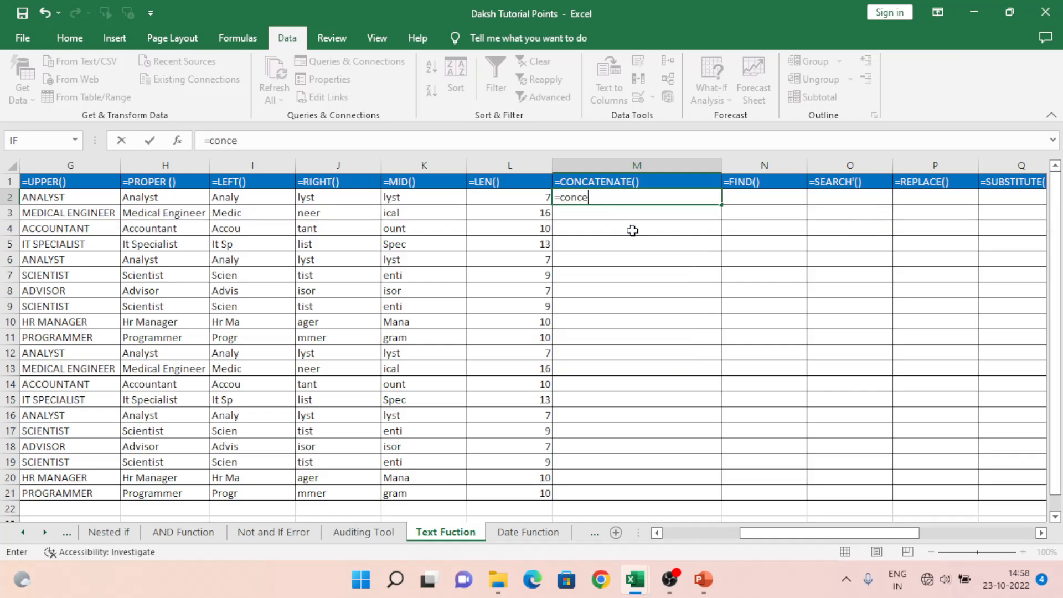
pyautogui.write('ate')
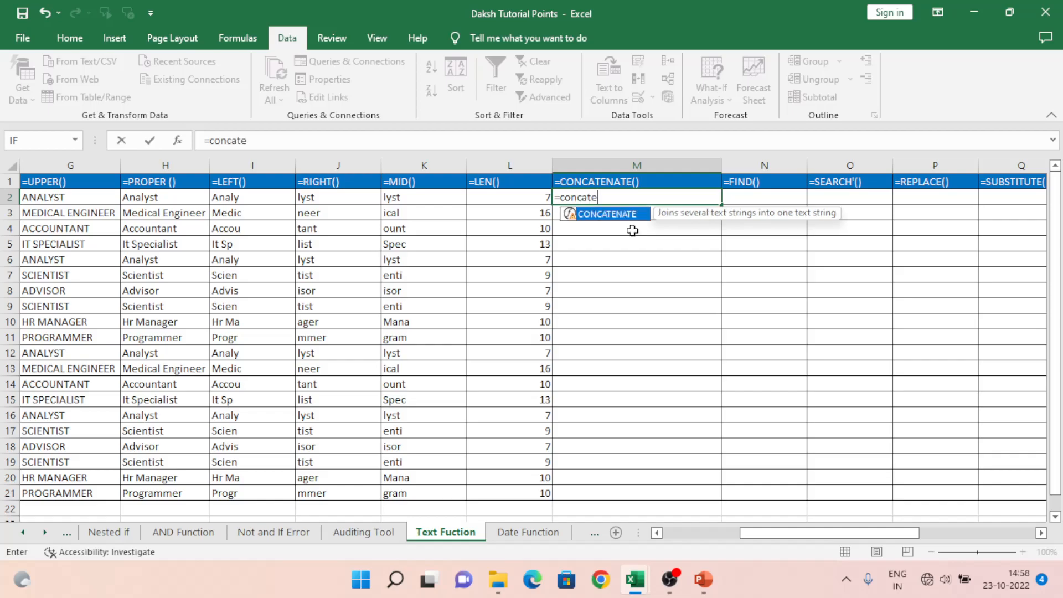
pyautogui.press('Tab')
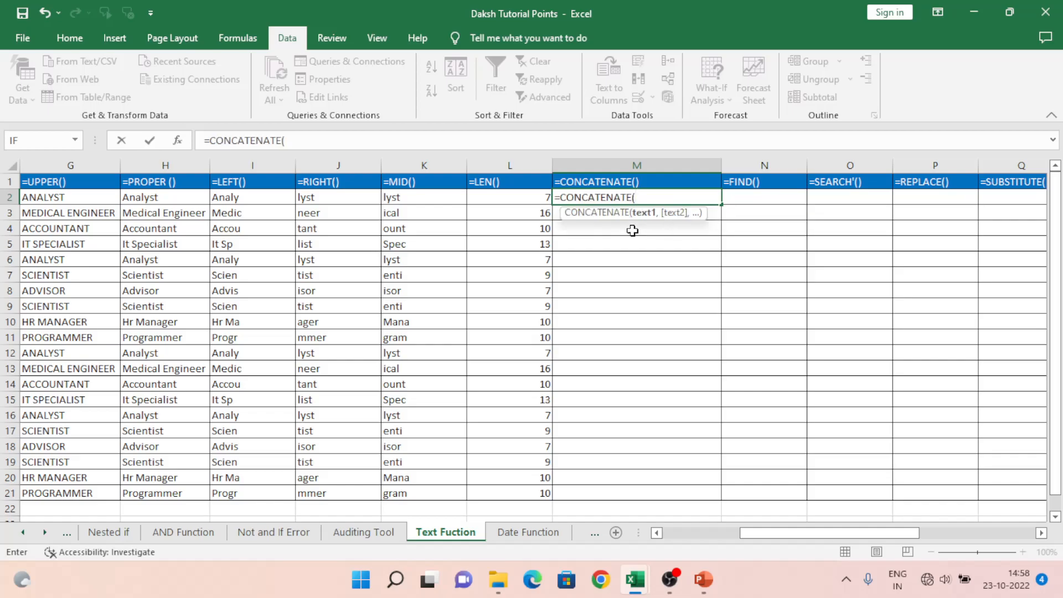
pyautogui.write('"Daksh", ",')
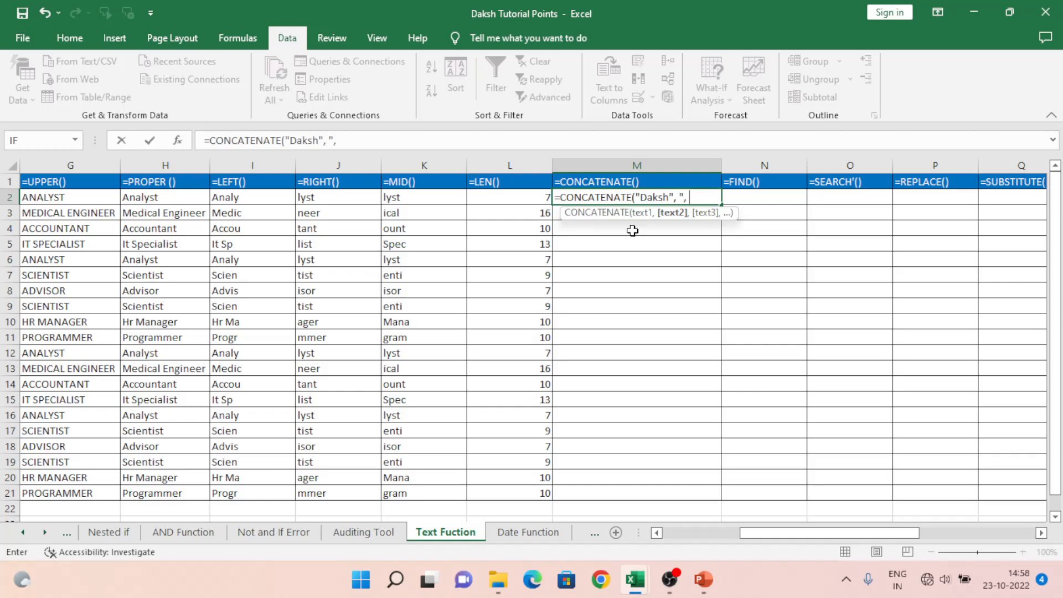
pyautogui.write(' ",')
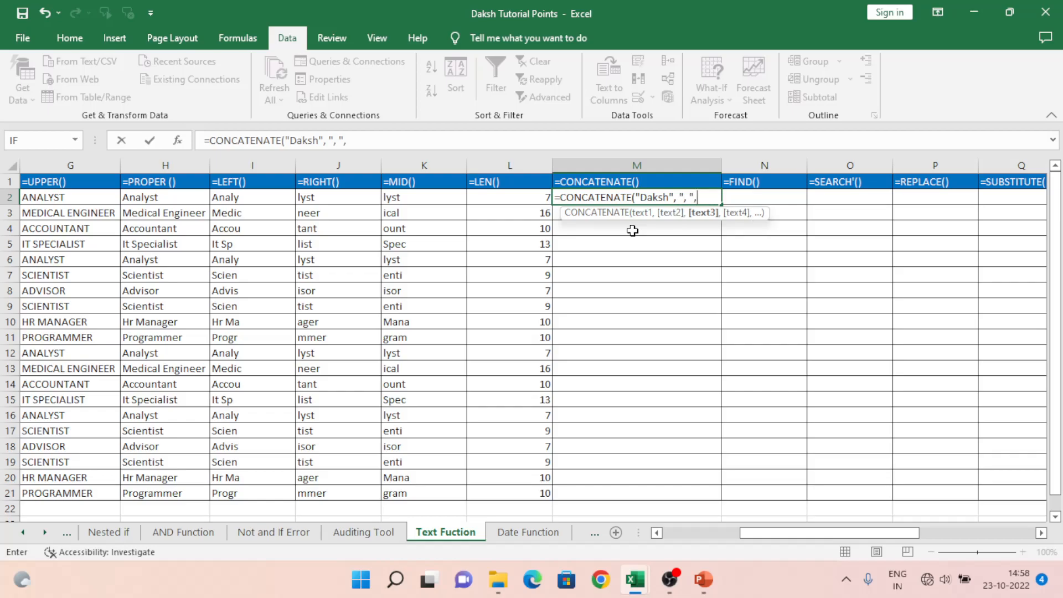
pyautogui.write('"Tutorials')
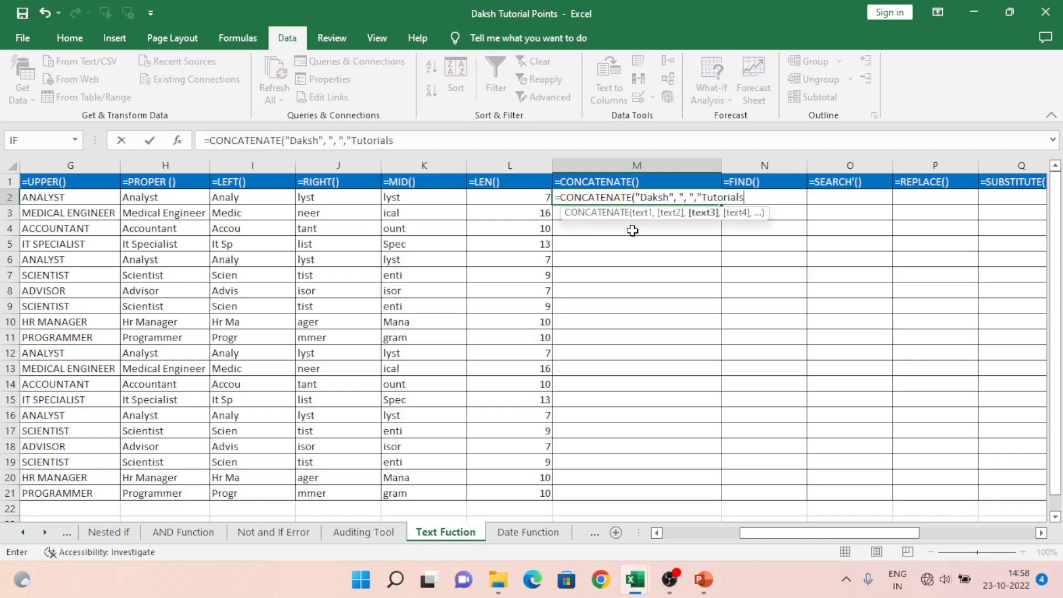
pyautogui.write('",')
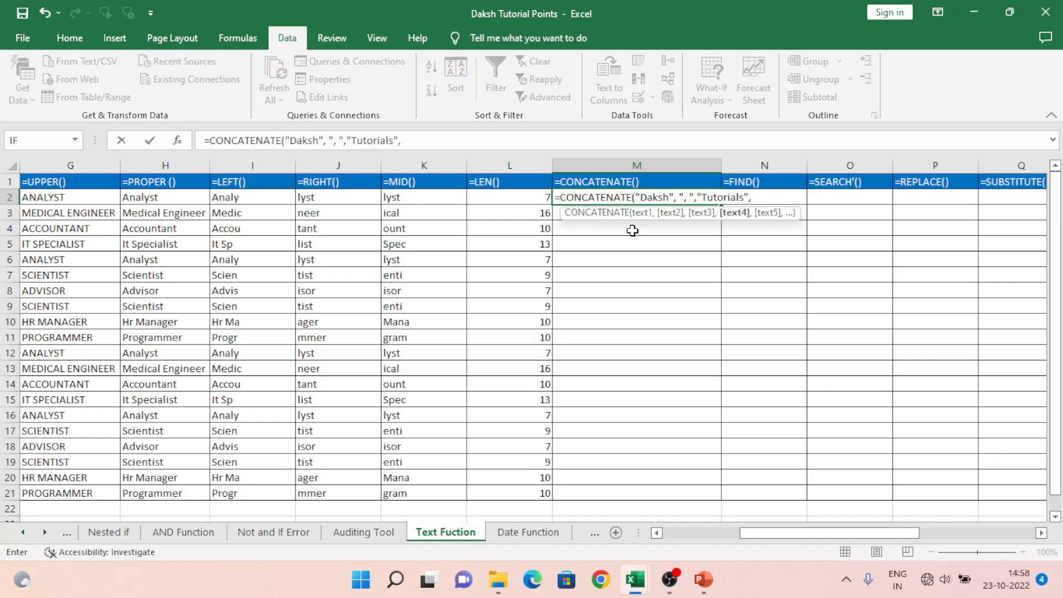
pyautogui.write('",')
pyautogui.write('", ",')
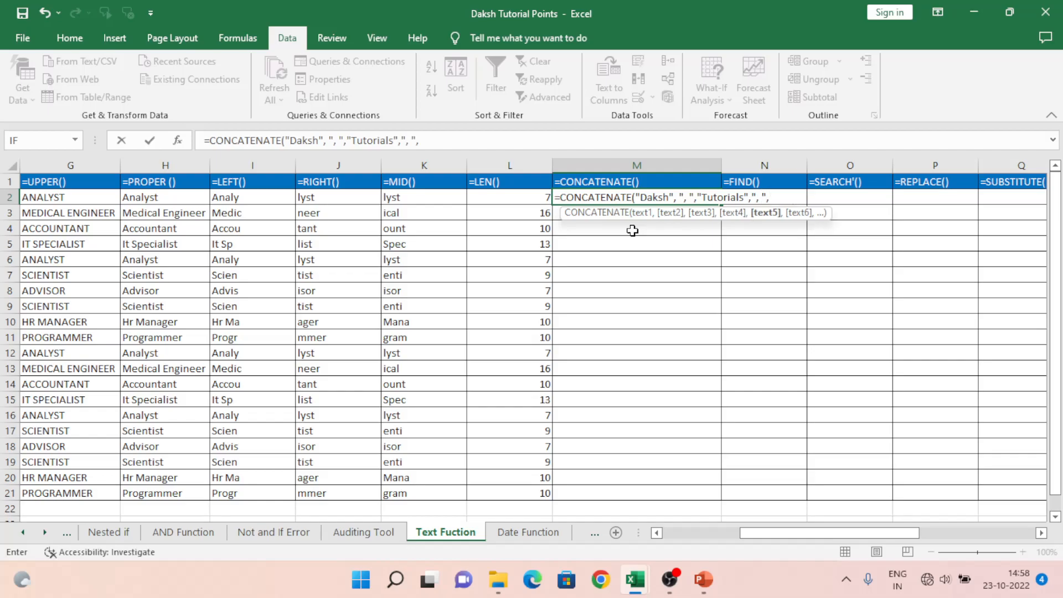
pyautogui.write('"Points")')
pyautogui.hotkey('ctrl', 'Return')
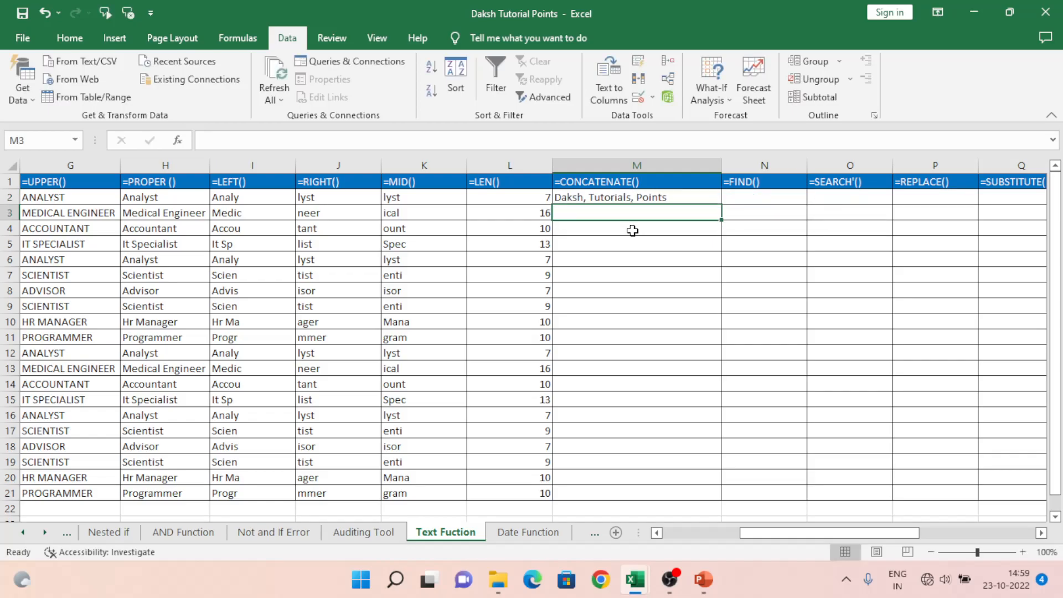
# - Copy the M2 CONCATENATE formula down through M21 and undo the paste
pyautogui.hotkey('ctrl', 'c')
pyautogui.hotkey('shift', 'Down')
pyautogui.hotkey('shift', 'Down')
pyautogui.hotkey('shift', 'Down')
pyautogui.hotkey('shift', 'Down')
pyautogui.hotkey('shift', 'Down')
pyautogui.hotkey('shift', 'Down')
pyautogui.hotkey('shift', 'Down')
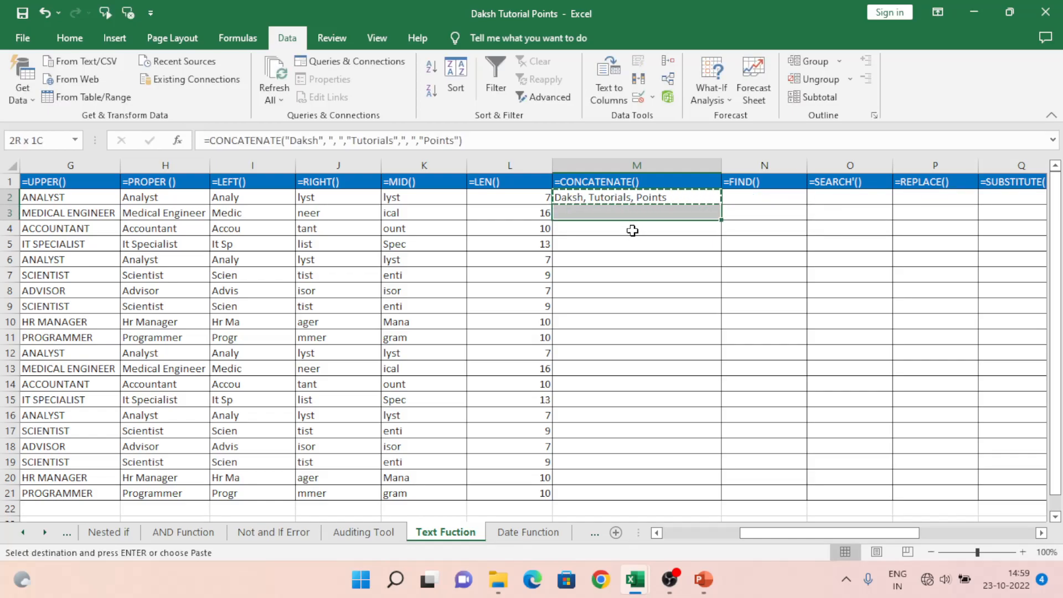
pyautogui.hotkey('shift', 'Down')
pyautogui.hotkey('shift', 'Down')
pyautogui.hotkey('shift', 'Down')
pyautogui.hotkey('shift', 'Down')
pyautogui.hotkey('shift', 'Down')
pyautogui.hotkey('shift', 'Down')
pyautogui.hotkey('shift', 'Down')
pyautogui.hotkey('shift', 'Down')
pyautogui.hotkey('shift', 'Down')
pyautogui.hotkey('shift', 'Down')
pyautogui.hotkey('shift', 'Down')
pyautogui.hotkey('shift', 'Down')
pyautogui.hotkey('ctrl', 'v')
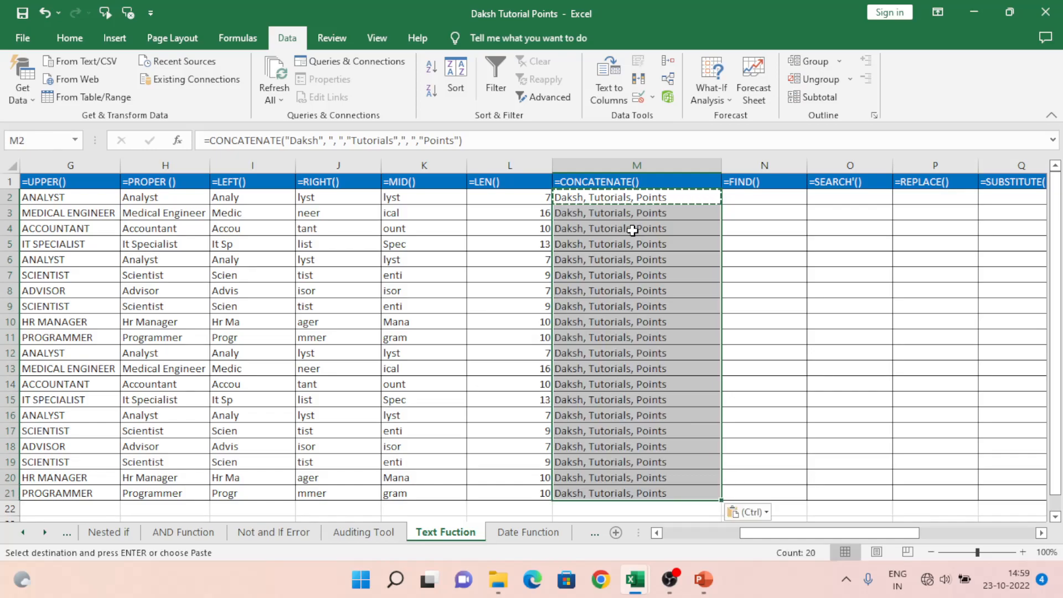
pyautogui.press('Up')
pyautogui.press('Down')
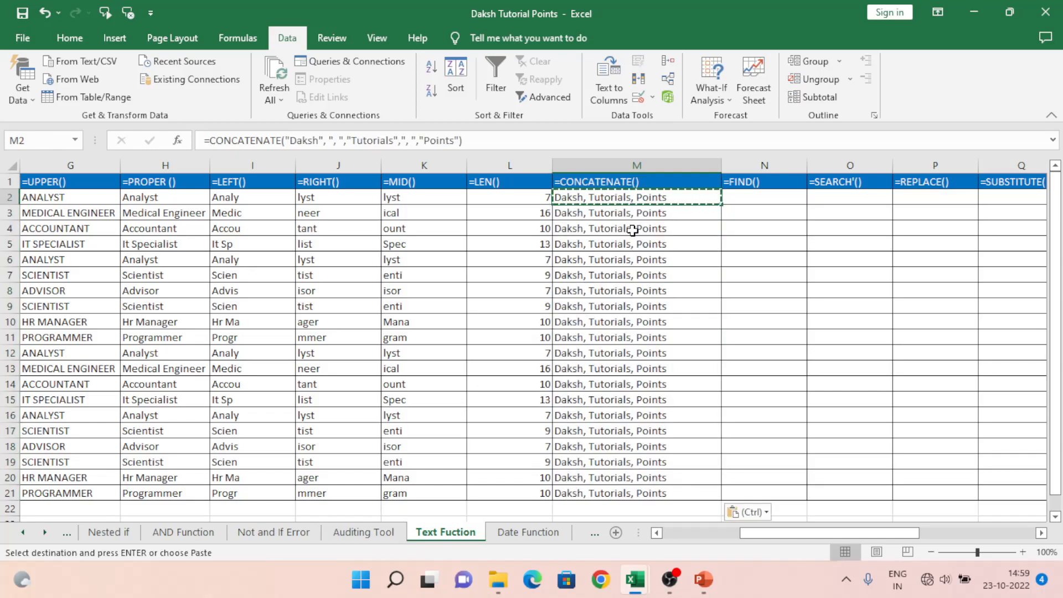
pyautogui.hotkey('ctrl', 'z')
pyautogui.press('Down')
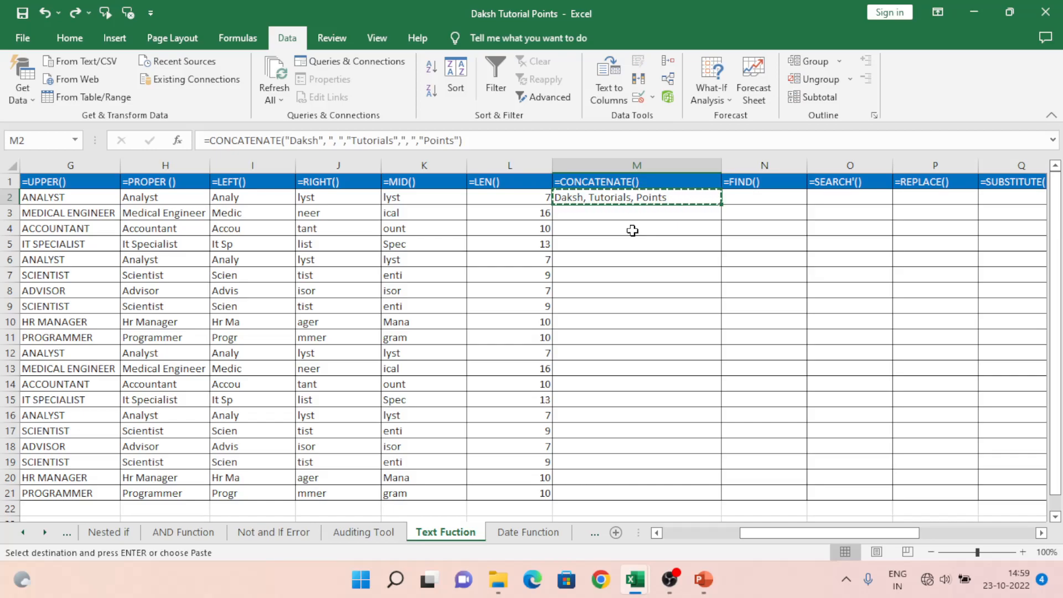
# - Start a new CONCATENATE formula in M2 with the TRIM cell E2 as the first argument
pyautogui.write('=con')
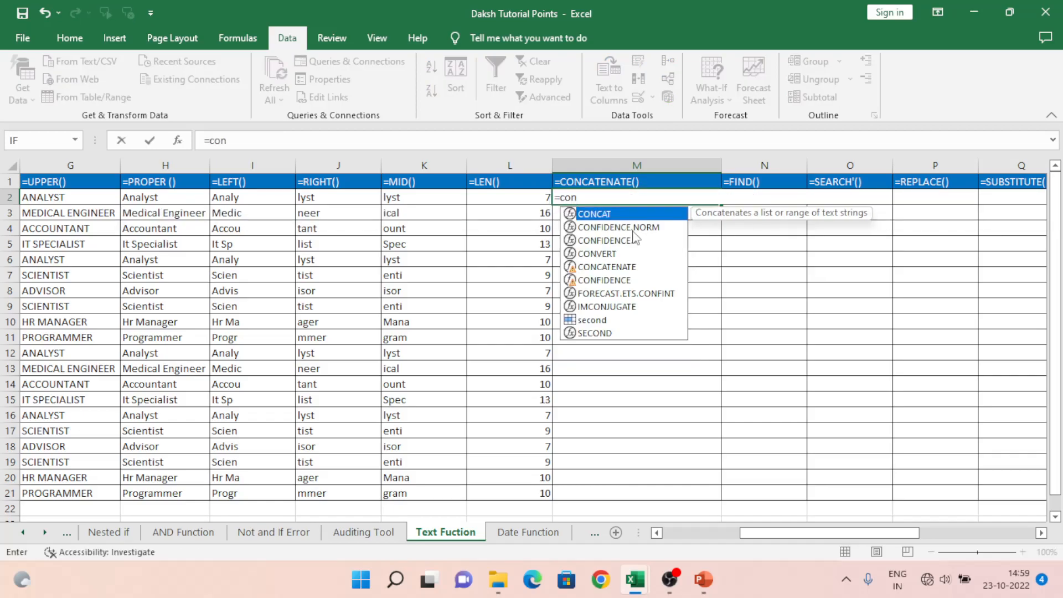
pyautogui.press('Down')
pyautogui.press('Down')
pyautogui.press('Down')
pyautogui.press('Down')
pyautogui.press('Tab')
pyautogui.press('Left')
pyautogui.press('Left')
pyautogui.press('Left')
pyautogui.press('Left')
pyautogui.press('Left')
pyautogui.press('Left')
pyautogui.press('Left')
pyautogui.press('Left')
pyautogui.press('Left')
pyautogui.press('Left')
pyautogui.press('Left')
pyautogui.press('Left')
pyautogui.press('Right')
pyautogui.press('Right')
pyautogui.press('Right')
pyautogui.press('Right')
pyautogui.press('Right')
pyautogui.press('Left')
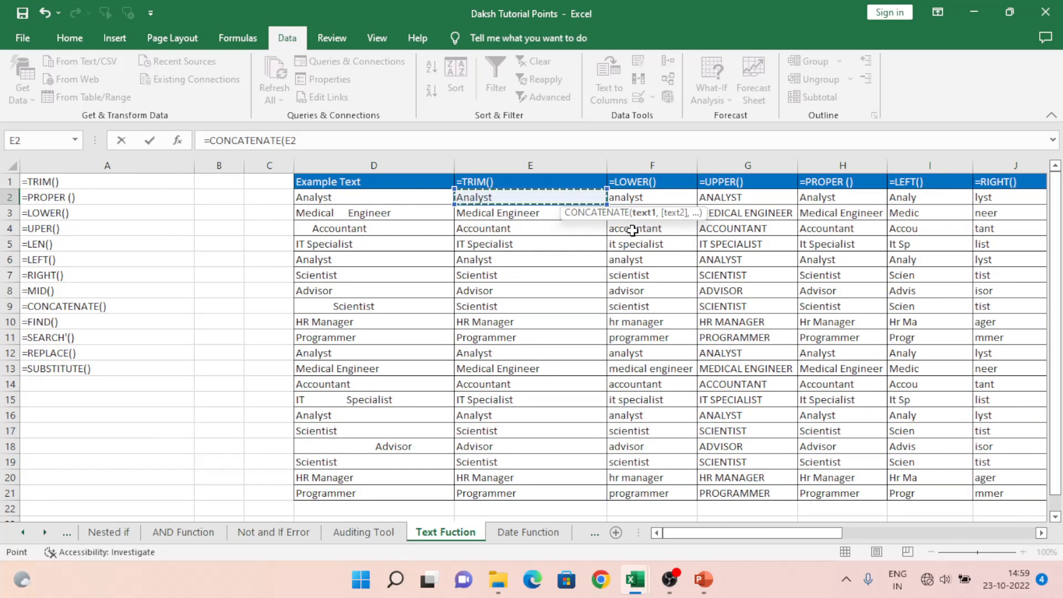
# - Add the MID cell K2 as the second CONCATENATE argument and complete the formula in M2
pyautogui.write(',')
pyautogui.press('Right')
pyautogui.press('Right')
pyautogui.press('Right')
pyautogui.press('Left')
pyautogui.press('Left')
pyautogui.press('Left')
pyautogui.press('Left')
pyautogui.press('Left')
pyautogui.hotkey('ctrl', 'Return')
# - Copy the CONCATENATE formula from M2 down through M21
pyautogui.hotkey('ctrl', 'c')
pyautogui.press('Left')
pyautogui.hotkey('ctrl', 'Down')
pyautogui.press('Right')
pyautogui.hotkey('ctrl', 'shift', 'Up')
pyautogui.hotkey('ctrl', 'v')
pyautogui.hotkey('ctrl', 'Up')
# - Start a FIND formula in N2 with "y" as the text to find
pyautogui.press('Right')
pyautogui.press('Right')
pyautogui.press('Right')
pyautogui.press('Down')
pyautogui.press('Left')
pyautogui.press('Left')
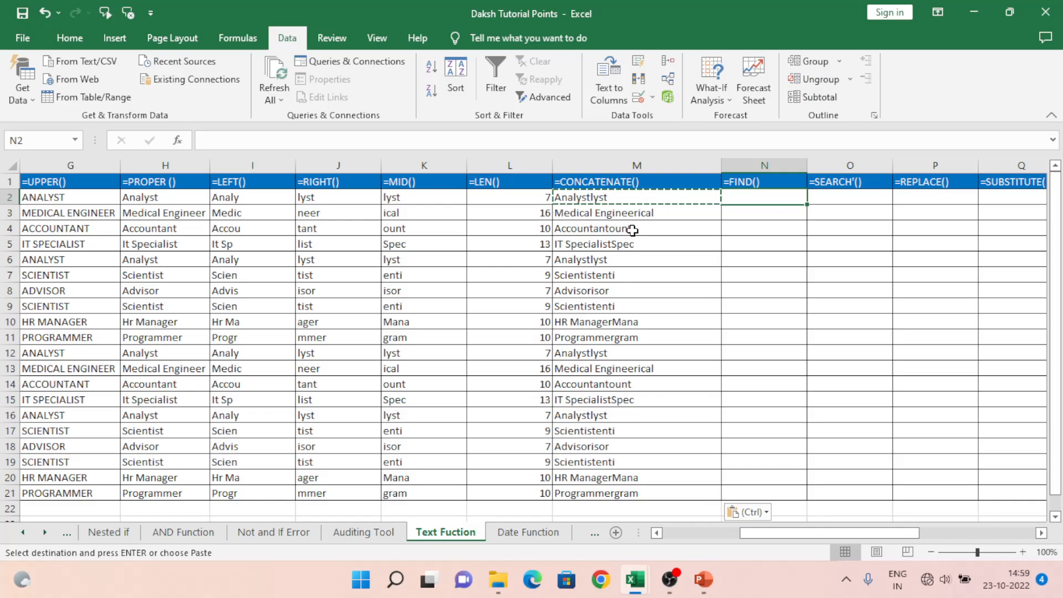
pyautogui.write('=')
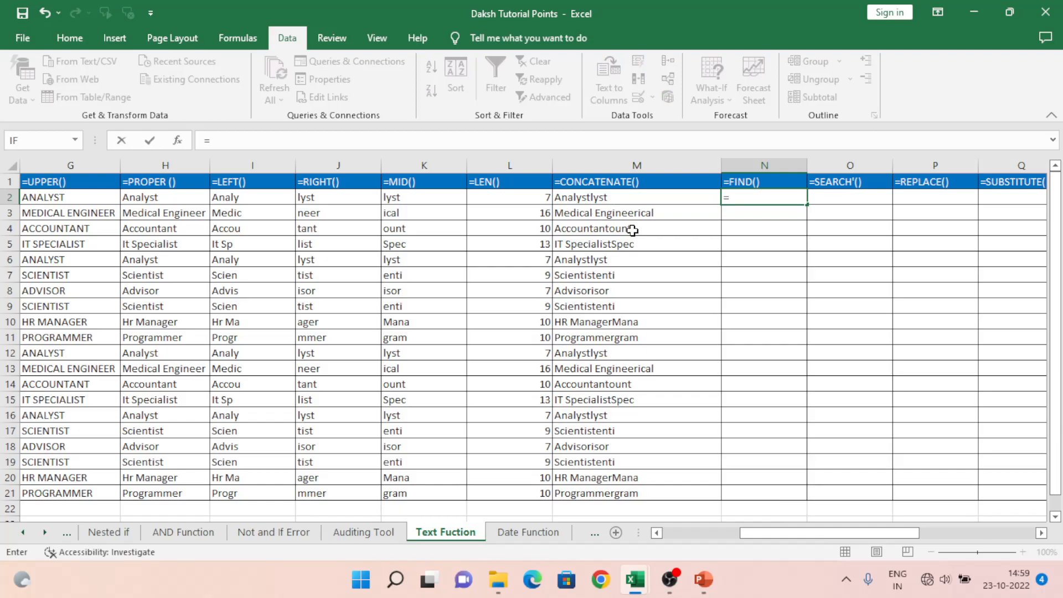
pyautogui.write('fin')
pyautogui.press('Tab')
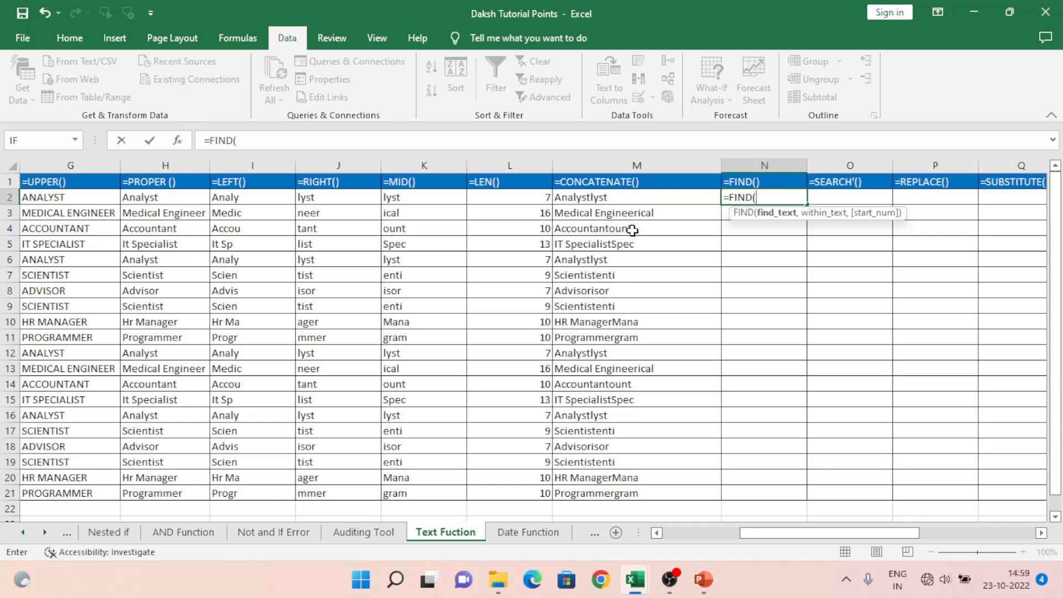
pyautogui.write('"Y')
pyautogui.press('BackSpace')
pyautogui.write('y",')
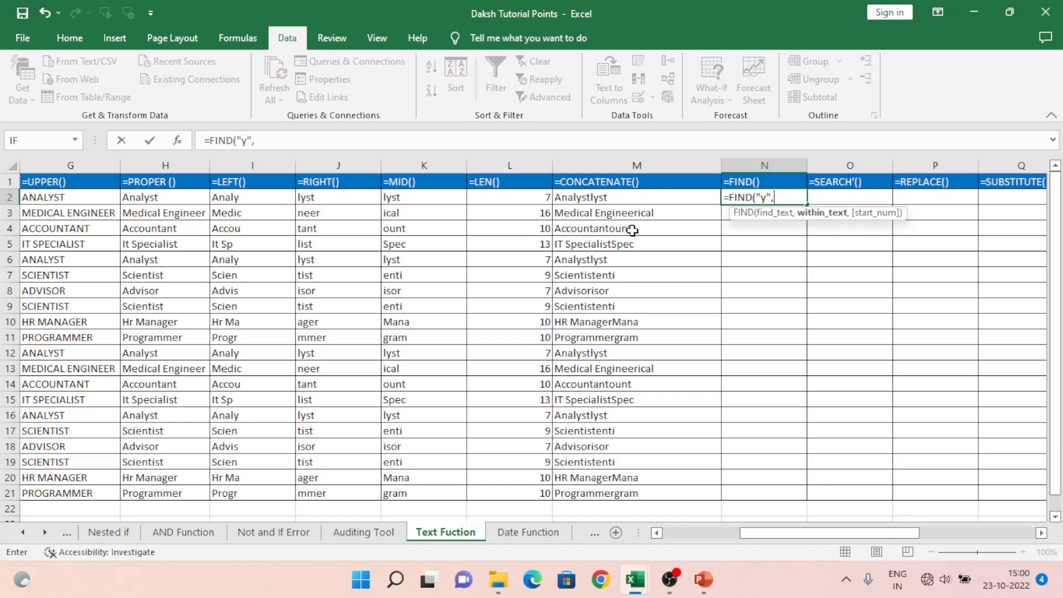
# - Set M2 as the within_text argument and complete N2 as =FIND("y",M2), without a start number
pyautogui.press('Left')
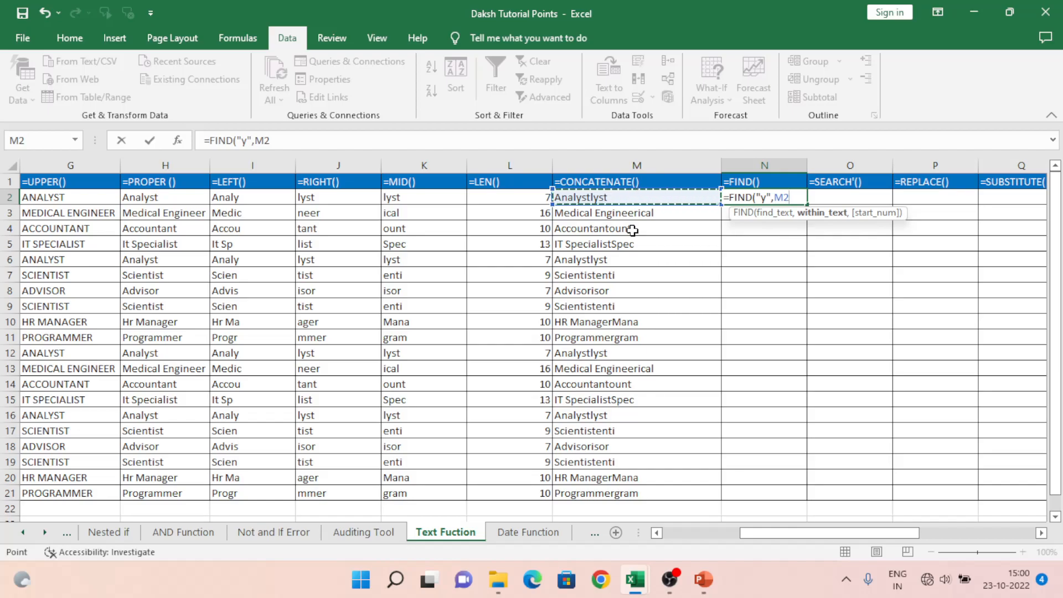
pyautogui.press('Left')
pyautogui.press('Left')
pyautogui.press('Left')
pyautogui.press('Left')
pyautogui.press('Left')
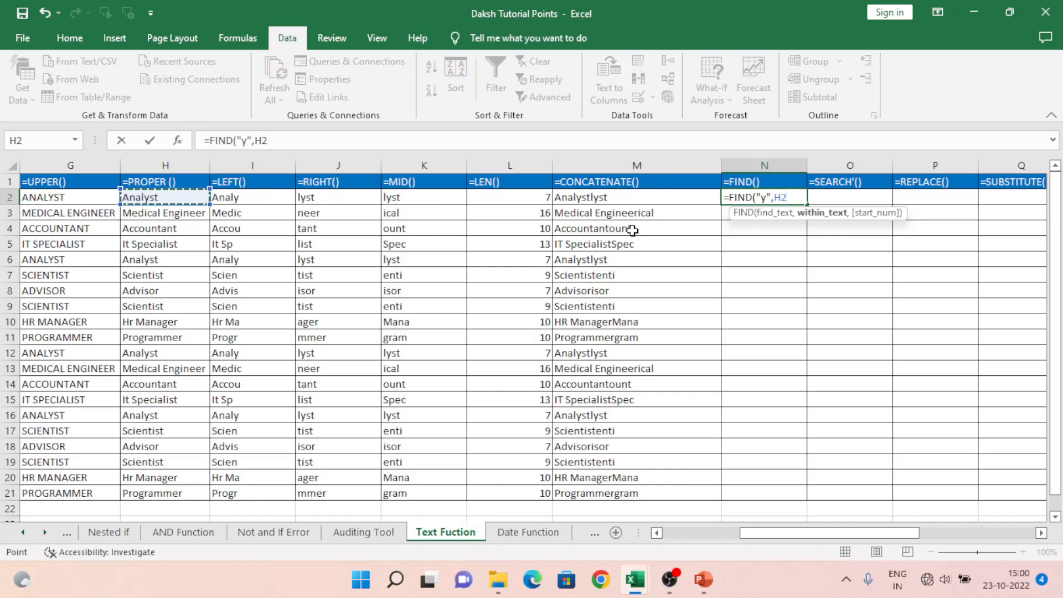
pyautogui.press('Right')
pyautogui.press('Right')
pyautogui.press('Right')
pyautogui.press('Right')
pyautogui.press('Right')
pyautogui.press('Right')
pyautogui.press('Right')
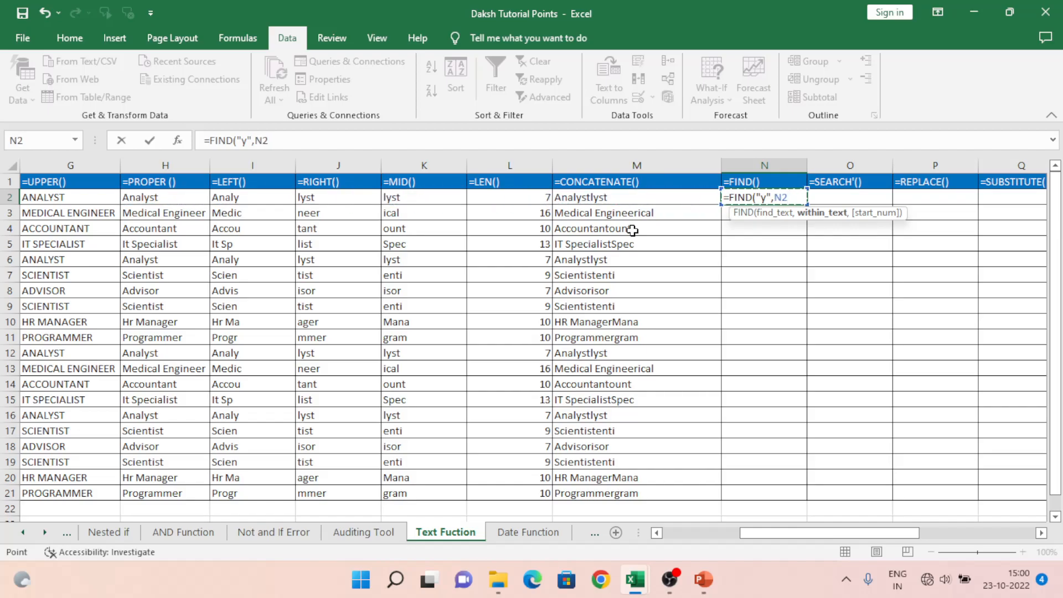
pyautogui.press('Left')
pyautogui.press('Left')
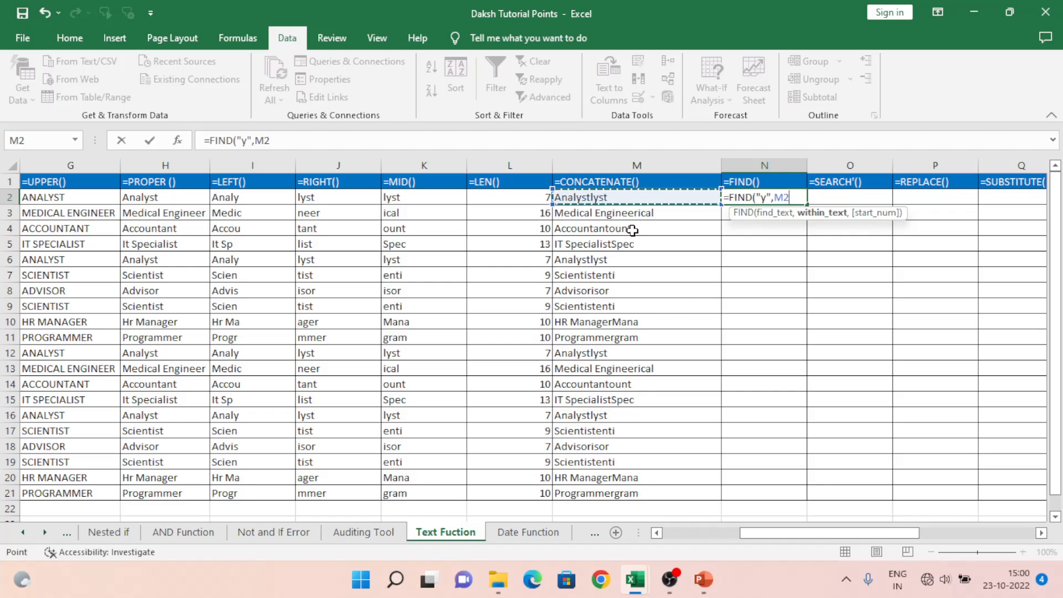
pyautogui.write(',')
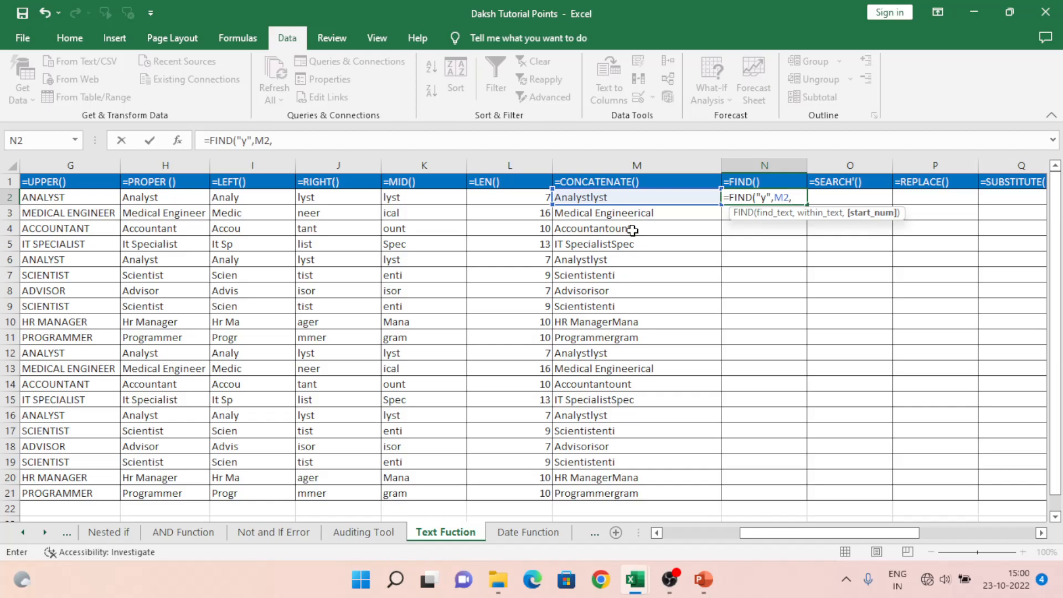
pyautogui.press('BackSpace')
pyautogui.write(')')
pyautogui.press('Return')
pyautogui.press('Up')
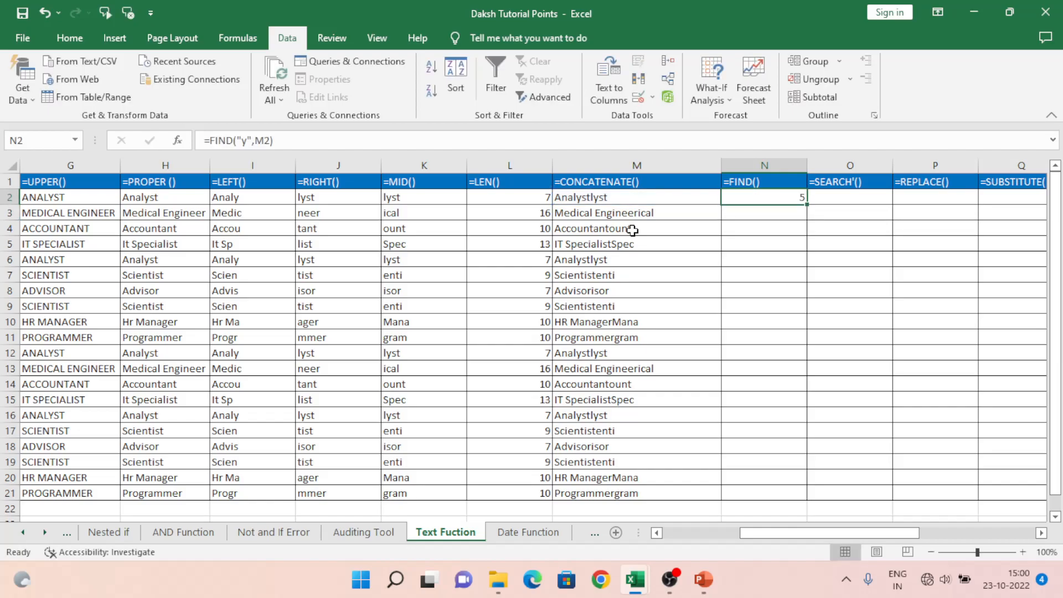
# - Copy the FIND formula from N2 down through N21
pyautogui.press('Left')
pyautogui.press('Right')
pyautogui.hotkey('ctrl', 'c')
pyautogui.press('Left')
pyautogui.hotkey('ctrl', 'Down')
pyautogui.press('Right')
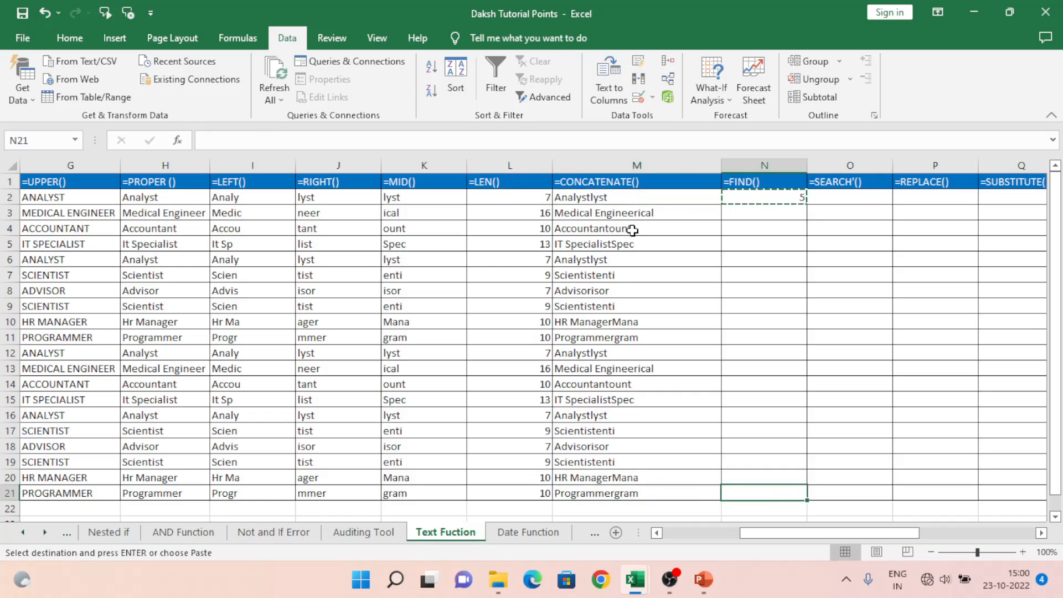
pyautogui.hotkey('ctrl', 'shift', 'Up')
pyautogui.hotkey('ctrl', 'v')
pyautogui.hotkey('ctrl', 'Up')
pyautogui.press('Down')
pyautogui.press('Down')
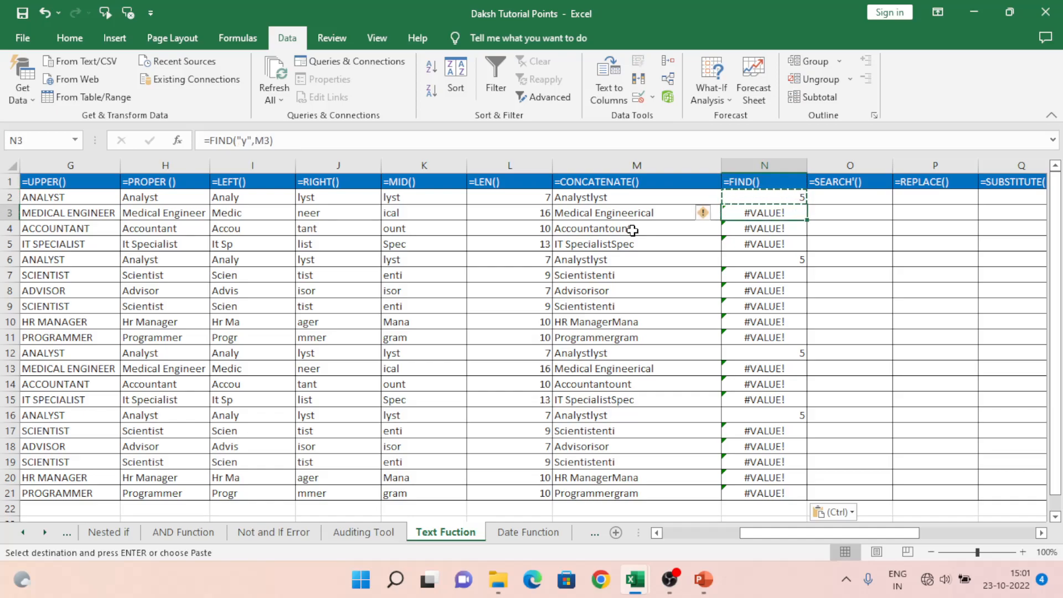
# - Wrap the N2 formula in IFERROR with an empty text fallback: =IFERROR(FIND("y",M2),"")
pyautogui.press('Up')
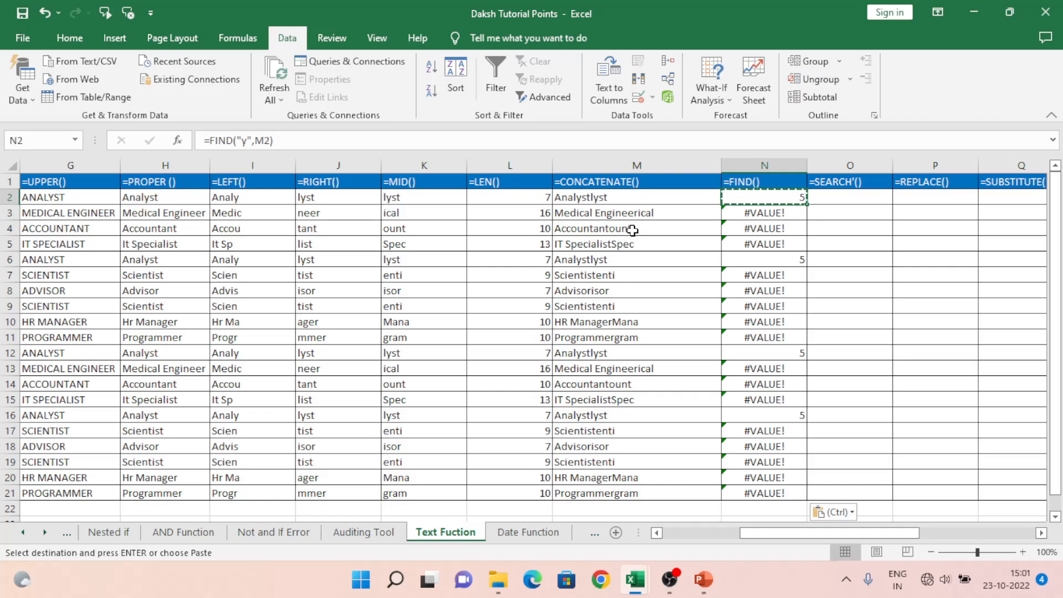
pyautogui.press('F2')
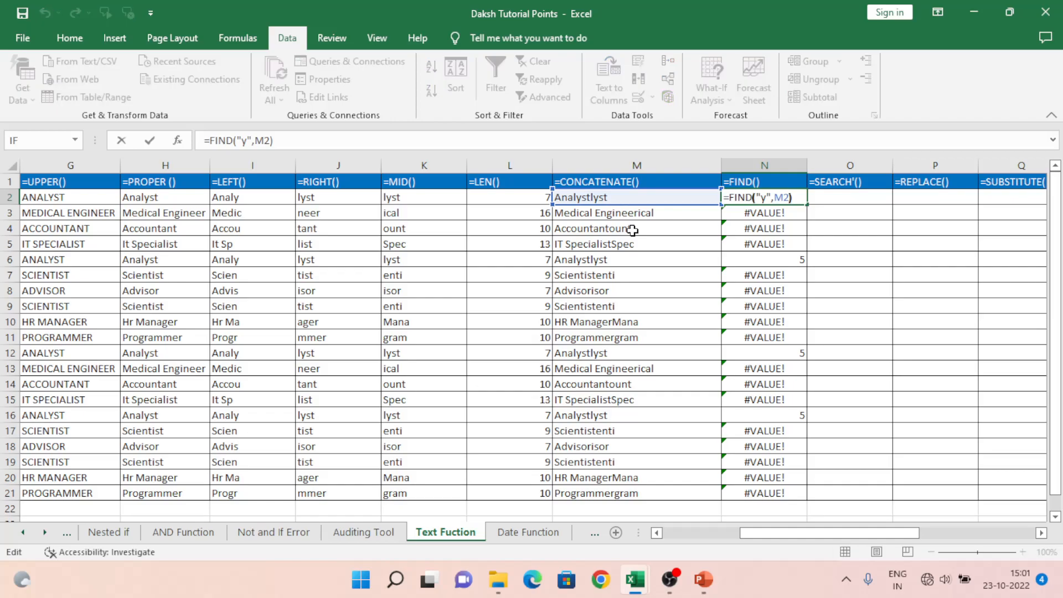
pyautogui.press('Home')
pyautogui.write('if')
pyautogui.press('Down')
pyautogui.press('Tab')
pyautogui.press('Right')
pyautogui.press('Right')
pyautogui.press('Right')
pyautogui.press('Right')
pyautogui.press('Right')
pyautogui.press('Right')
pyautogui.press('Right')
pyautogui.press('Right')
pyautogui.press('Right')
pyautogui.press('Right')
pyautogui.press('Right')
pyautogui.press('Right')
pyautogui.press('Right')
pyautogui.write(',')
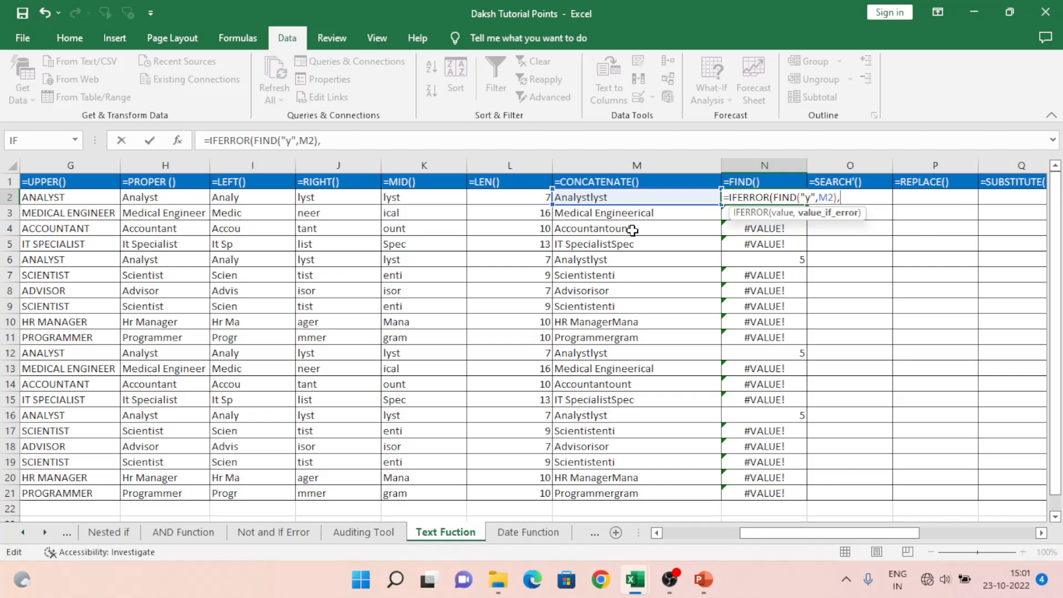
pyautogui.write('"')
pyautogui.write('Not')
pyautogui.press('BackSpace')
pyautogui.press('BackSpace')
pyautogui.press('BackSpace')
pyautogui.press('BackSpace')
pyautogui.write('")')
pyautogui.press('Return')
pyautogui.press('Up')
# - Copy the IFERROR formula from N2 down through N21, and undo both the paste and the IFERROR edit
pyautogui.hotkey('ctrl', 'c')
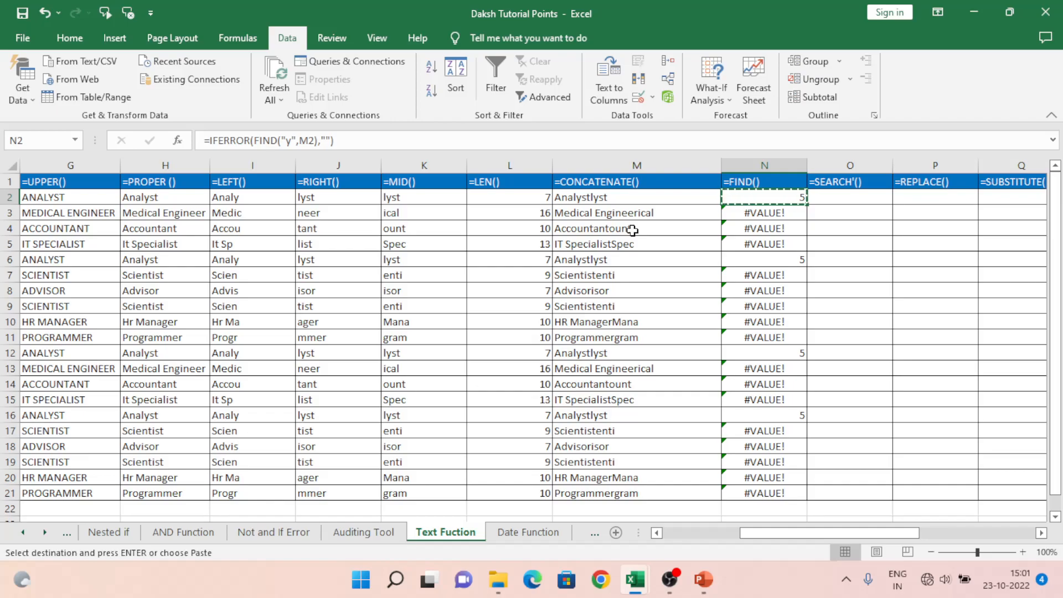
pyautogui.hotkey('ctrl', 'shift', 'Down')
pyautogui.hotkey('ctrl', 'v')
pyautogui.press('Up')
pyautogui.press('Down')
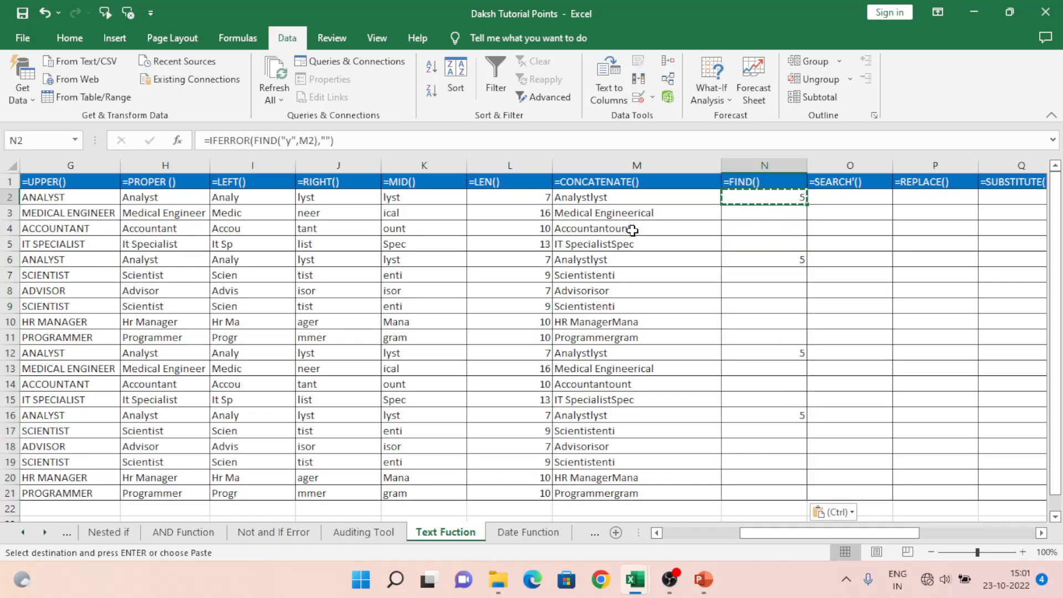
pyautogui.press('Down')
pyautogui.press('Down')
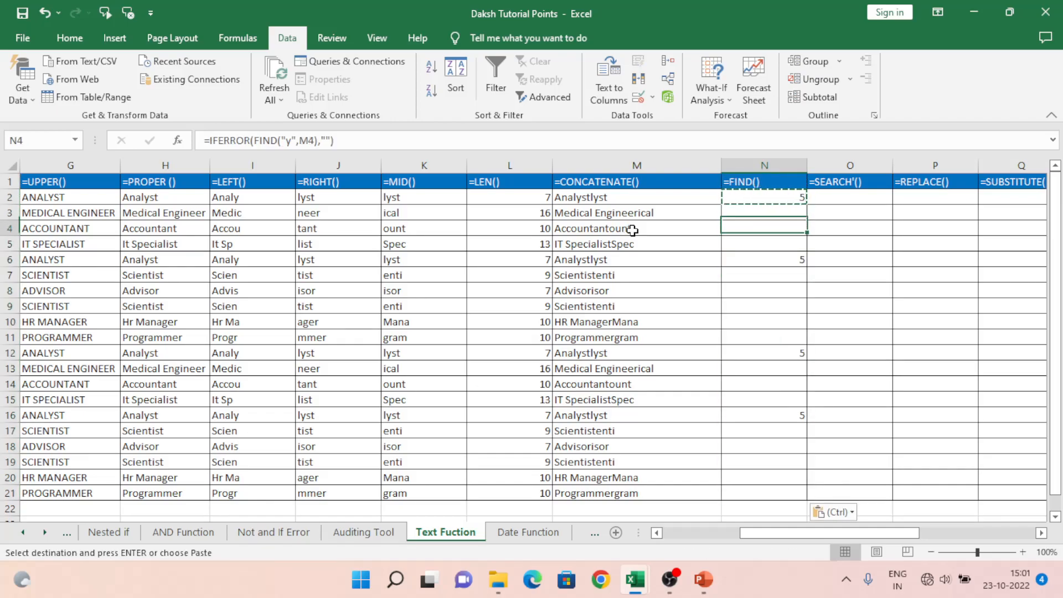
pyautogui.hotkey('ctrl', 'z')
pyautogui.hotkey('ctrl', 'z')
# - Copy the plain FIND formula from N3 over N2:N21
pyautogui.press('Down')
pyautogui.hotkey('ctrl', 'c')
pyautogui.press('Up')
pyautogui.hotkey('ctrl', 'shift', 'Down')
pyautogui.hotkey('ctrl', 'v')
pyautogui.hotkey('ctrl', 'Up')
pyautogui.press('Down')
pyautogui.press('Down')
pyautogui.press('Right')
pyautogui.press('Up')
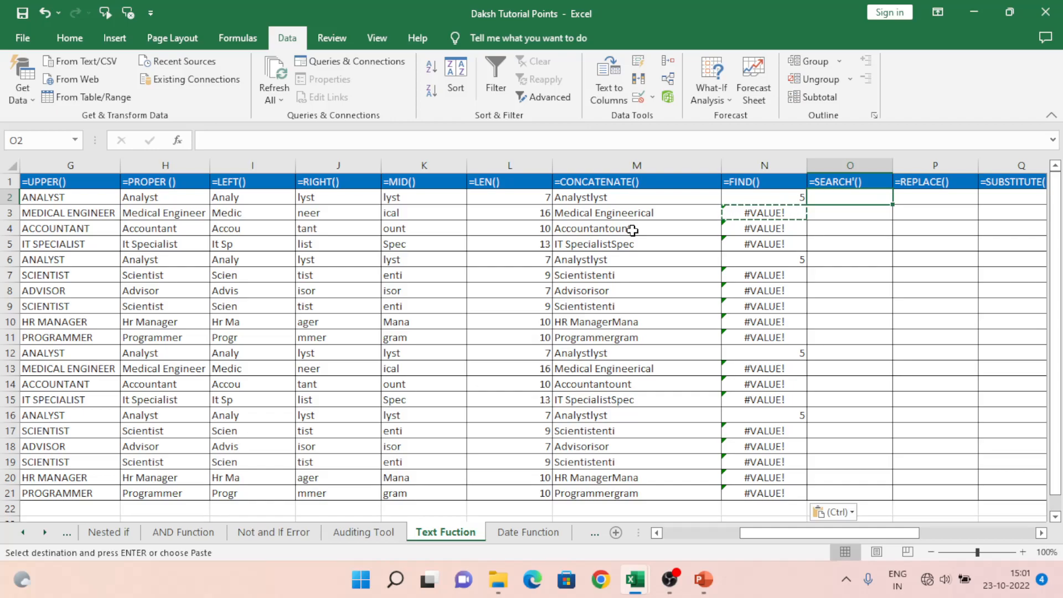
pyautogui.press('Left')
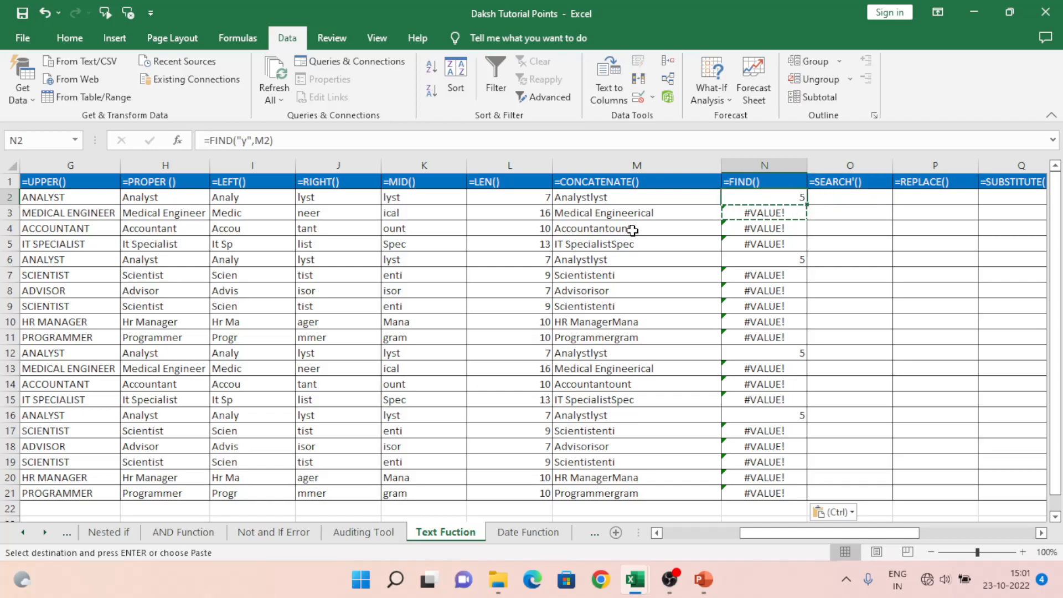
# - Try an uppercase "Y" as the search text in the N2 FIND formula, and undo the edit
pyautogui.press('F2')
pyautogui.press('Left')
pyautogui.press('Left')
pyautogui.press('Left')
pyautogui.press('Left')
pyautogui.press('Left')
pyautogui.write('Y')
pyautogui.hotkey('ctrl', 'Return')
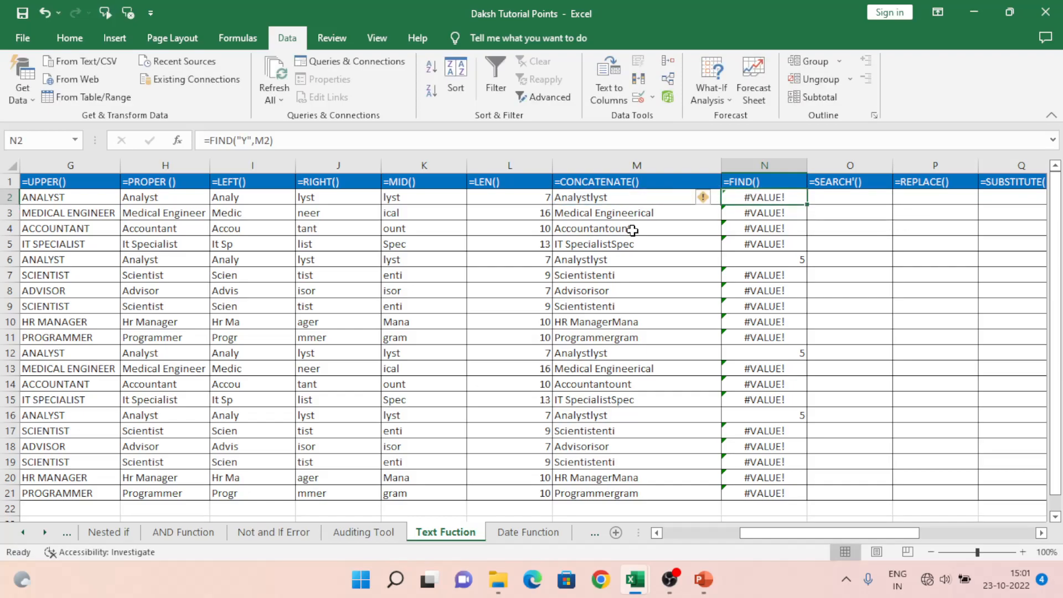
pyautogui.hotkey('ctrl', 'z')
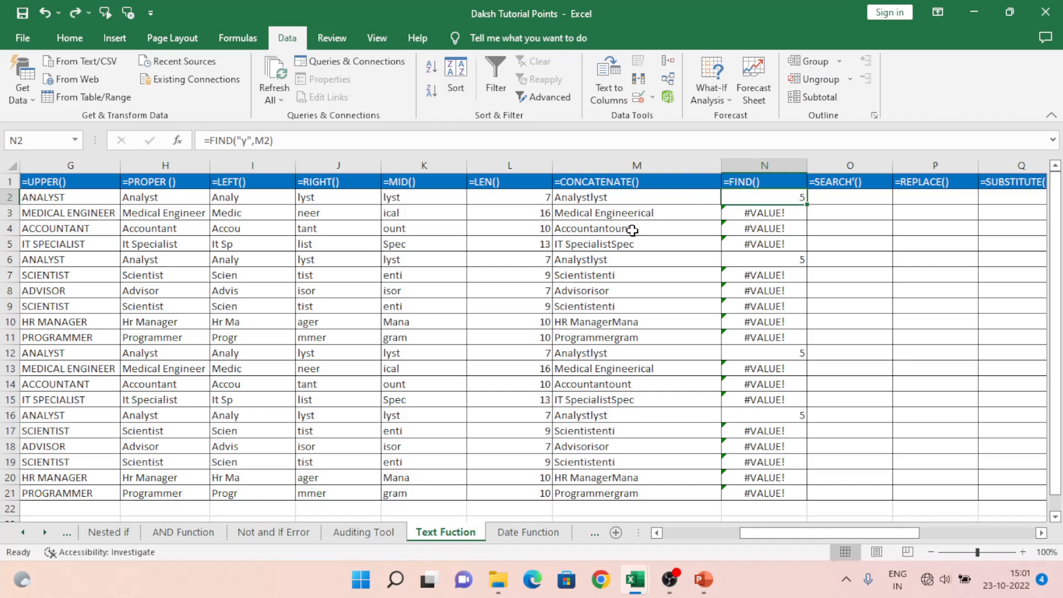
# - Enter =SEARCH("Y",M2) in cell O2
pyautogui.press('Right')
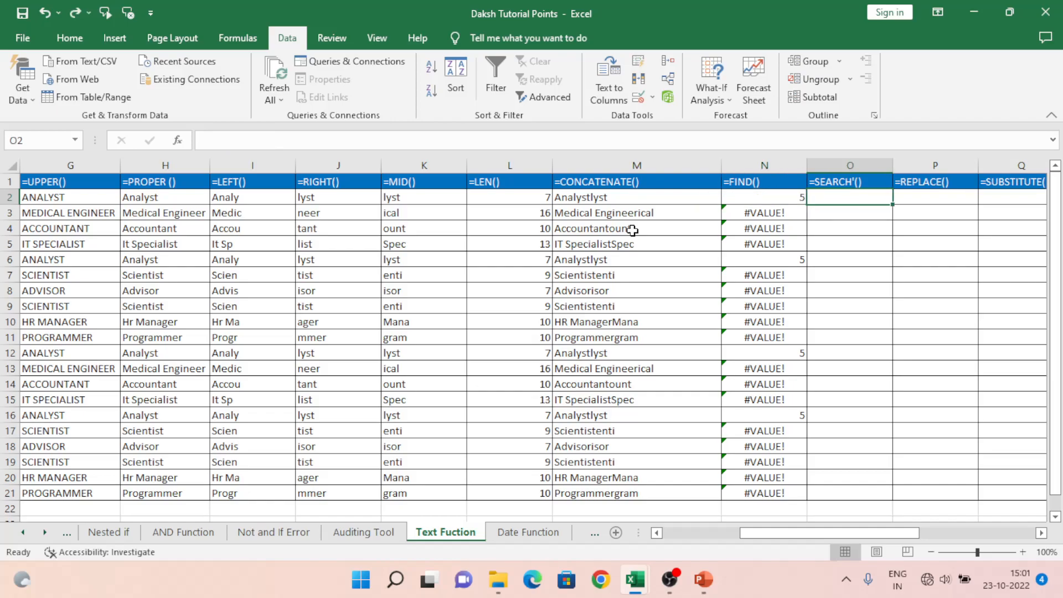
pyautogui.write('=SE')
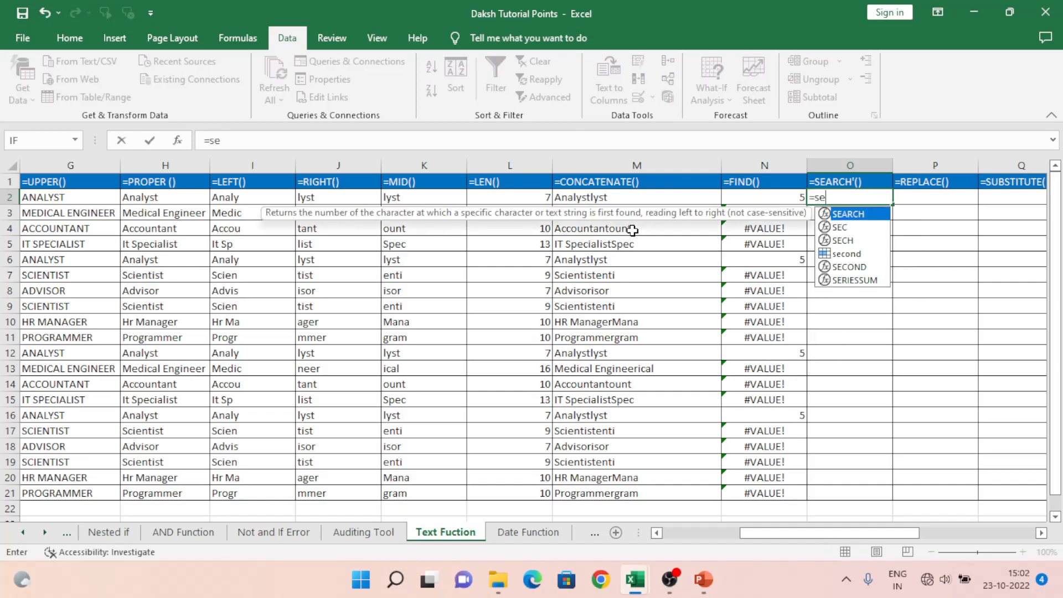
pyautogui.press('Tab')
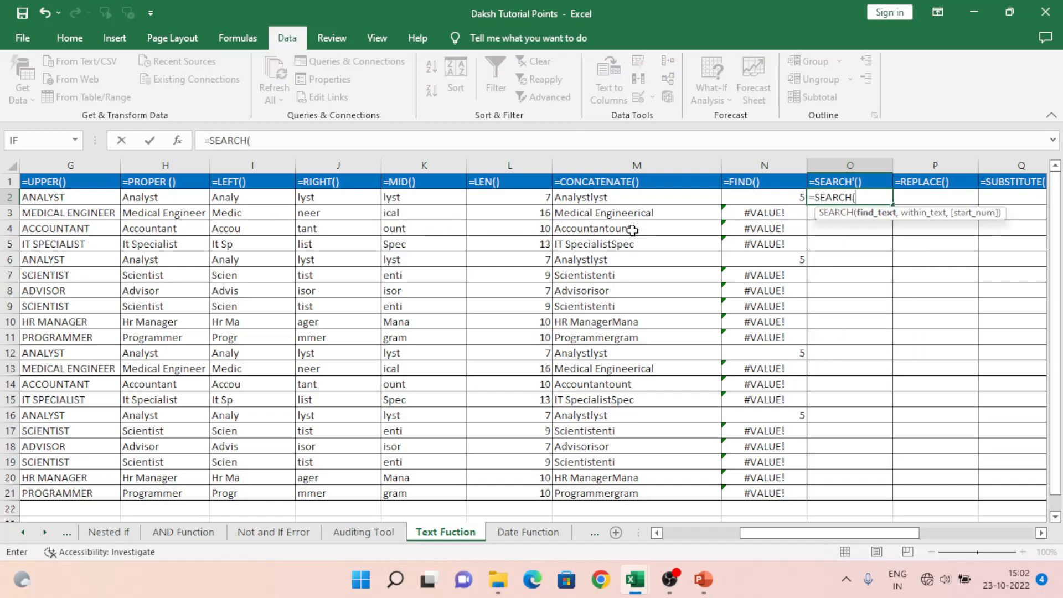
pyautogui.write('"Y",')
pyautogui.press('Left')
pyautogui.press('Left')
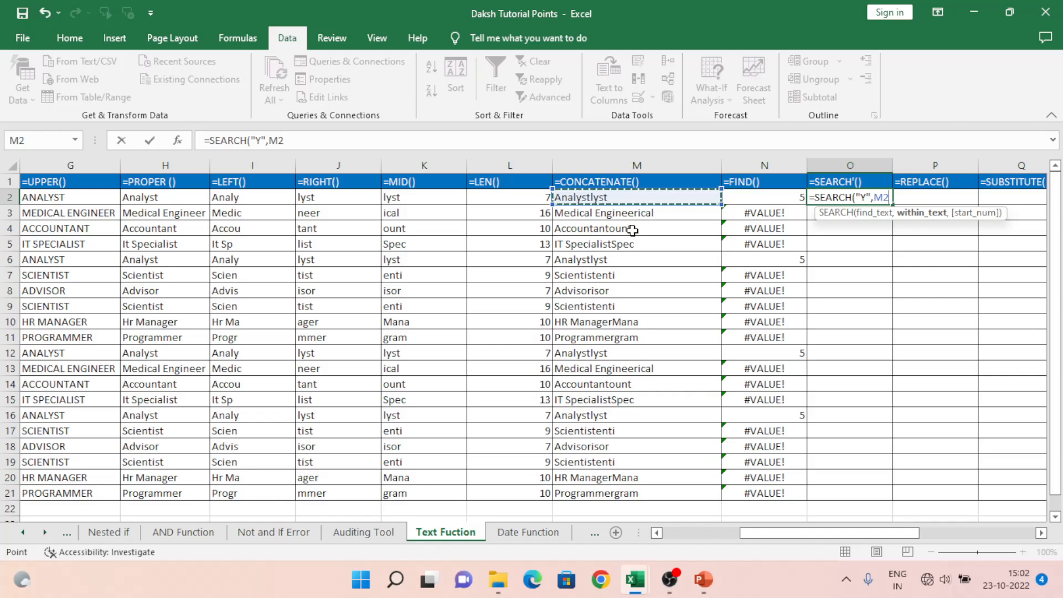
pyautogui.write(')')
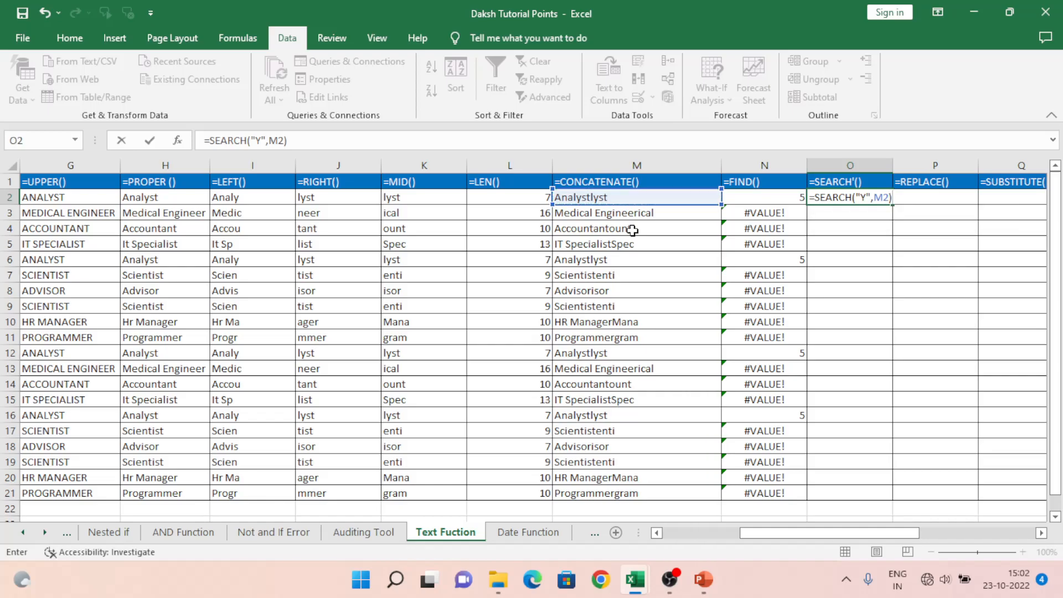
pyautogui.press('Return')
# - Copy the SEARCH formula from O2 down through O21
pyautogui.press('Up')
pyautogui.hotkey('ctrl', 'c')
pyautogui.press('Left')
pyautogui.hotkey('ctrl', 'Down')
pyautogui.press('Right')
pyautogui.hotkey('ctrl', 'shift', 'Up')
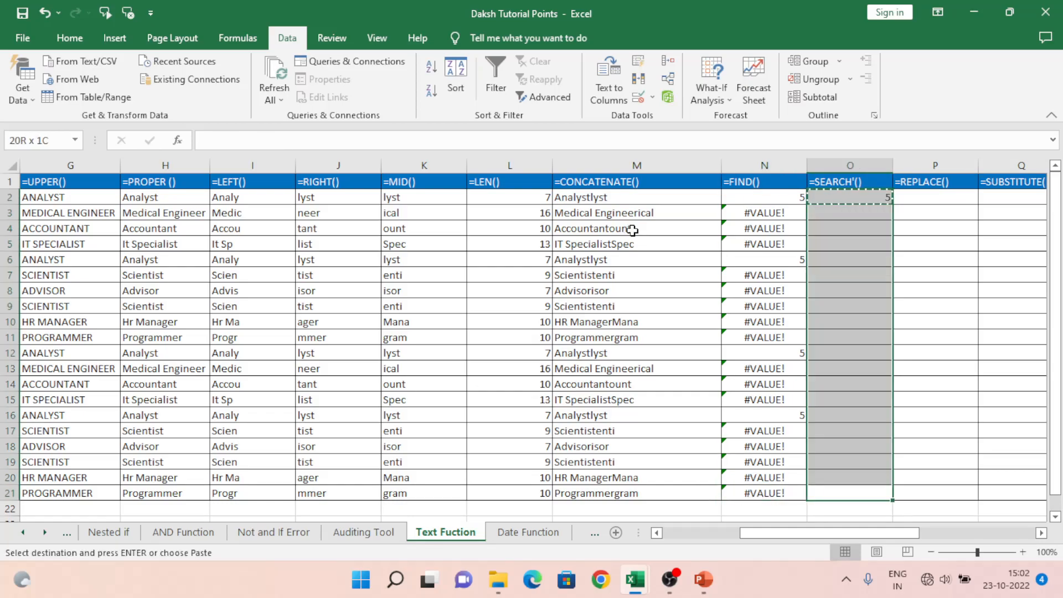
pyautogui.hotkey('ctrl', 'v')
pyautogui.hotkey('ctrl', 'Up')
pyautogui.press('Down')
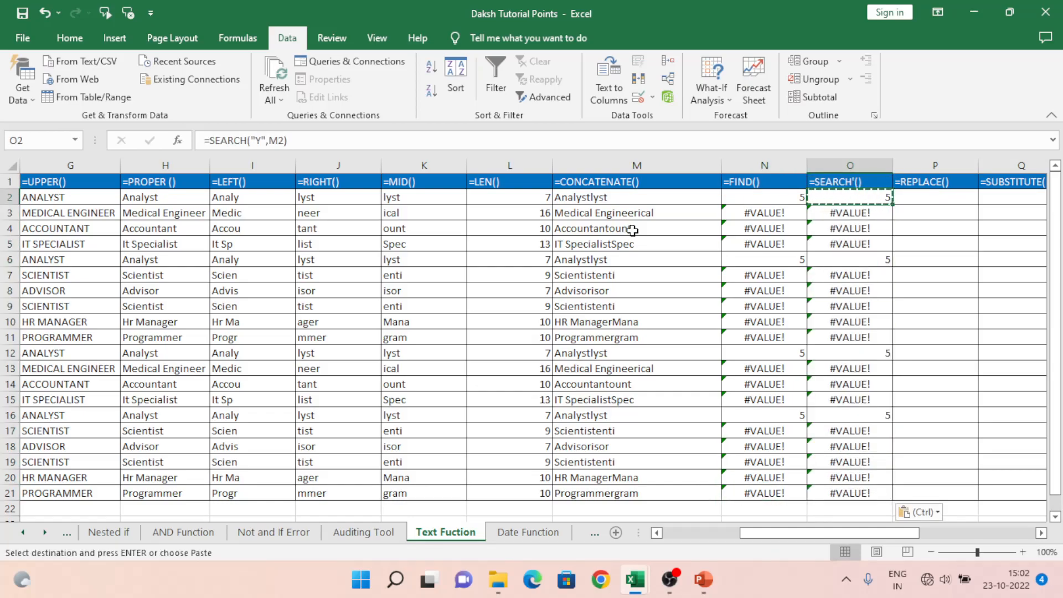
# - Change the search text in the O2 SEARCH formula to lowercase "y"
pyautogui.press('F2')
pyautogui.press('Left')
pyautogui.press('Left')
pyautogui.press('Left')
pyautogui.press('Left')
pyautogui.press('Left')
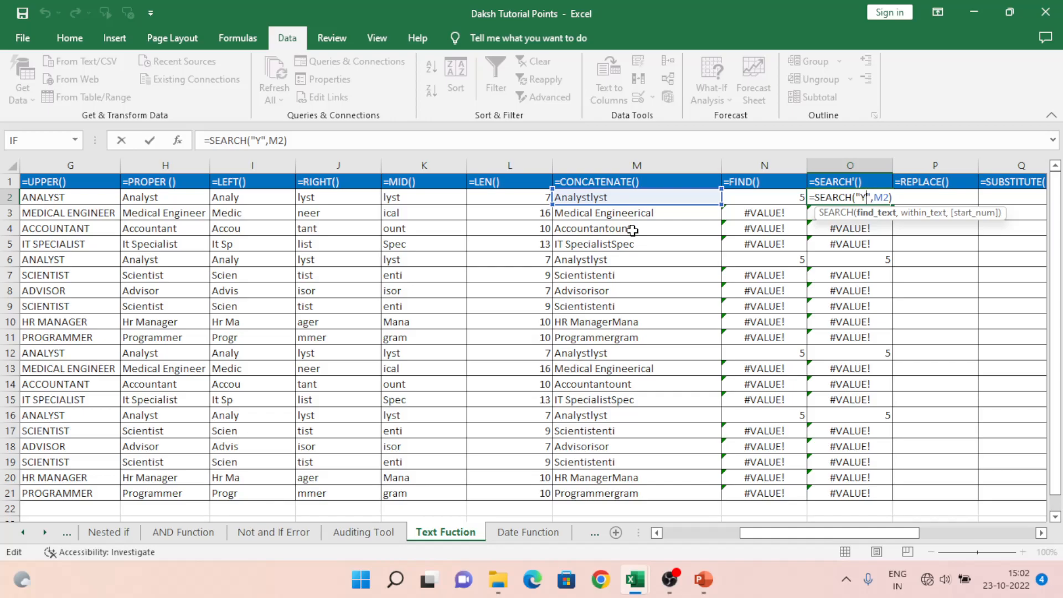
pyautogui.write('y')
pyautogui.hotkey('ctrl', 'Return')
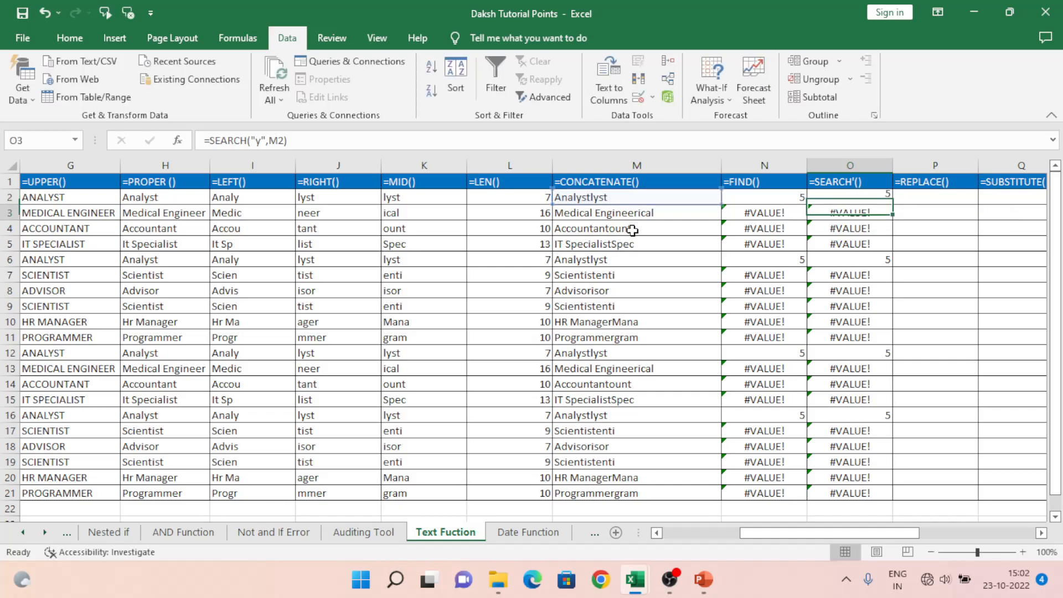
# - Copy the lowercase SEARCH formula from O2 over the rest of the column through O21
pyautogui.hotkey('ctrl', 'c')
pyautogui.hotkey('ctrl', 'shift', 'Down')
pyautogui.hotkey('ctrl', 'v')
pyautogui.hotkey('ctrl', 'Up')
pyautogui.press('Down')
pyautogui.press('Right')
pyautogui.press('Left')
pyautogui.press('Left')
pyautogui.press('Up')
pyautogui.press('Right')
pyautogui.press('Left')
pyautogui.press('Right')
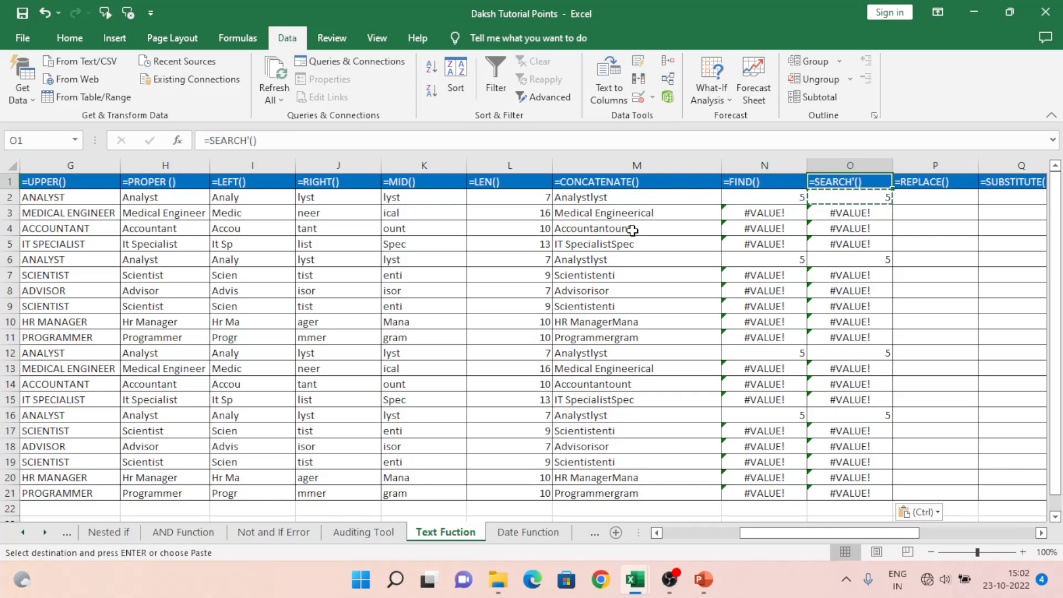
pyautogui.press('Down')
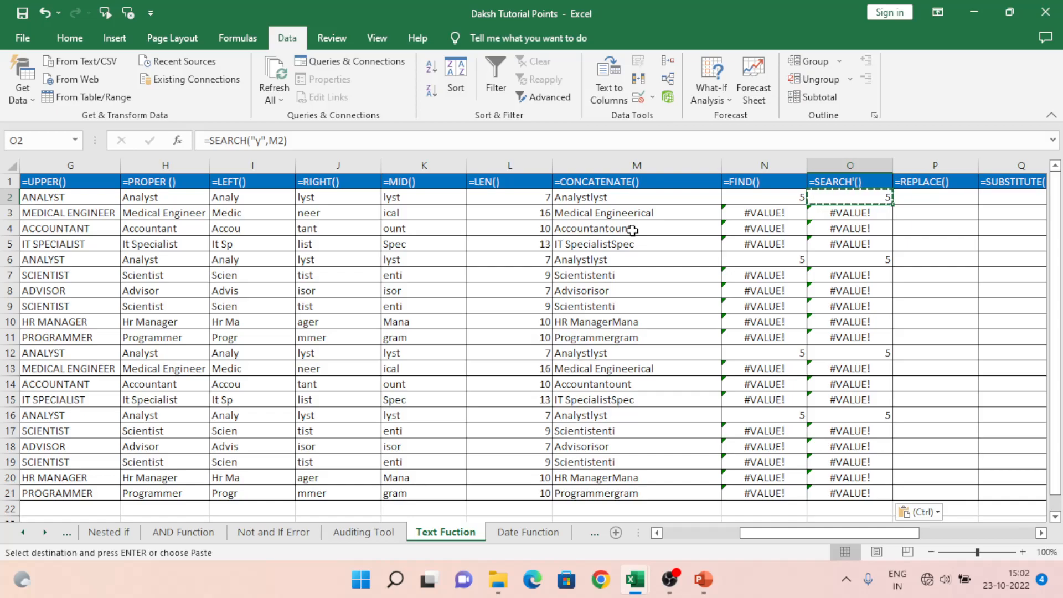
# - Enter =REPLACE("Daksh",1,1,"A") in cell P2
pyautogui.press('Right')
pyautogui.press('Right')
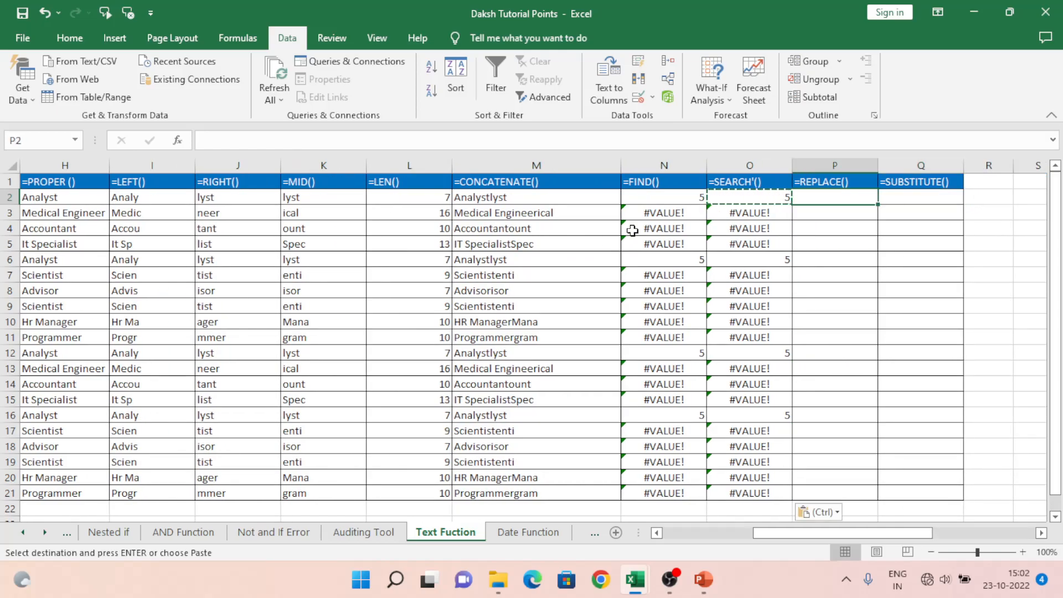
pyautogui.press('Up')
pyautogui.press('Left')
pyautogui.press('Down')
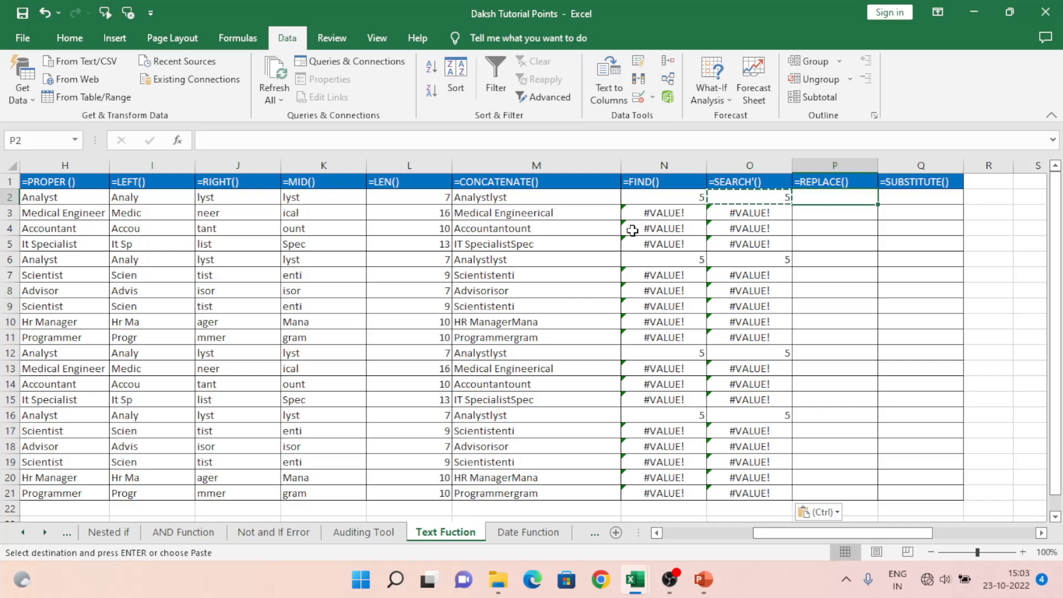
pyautogui.write('=re')
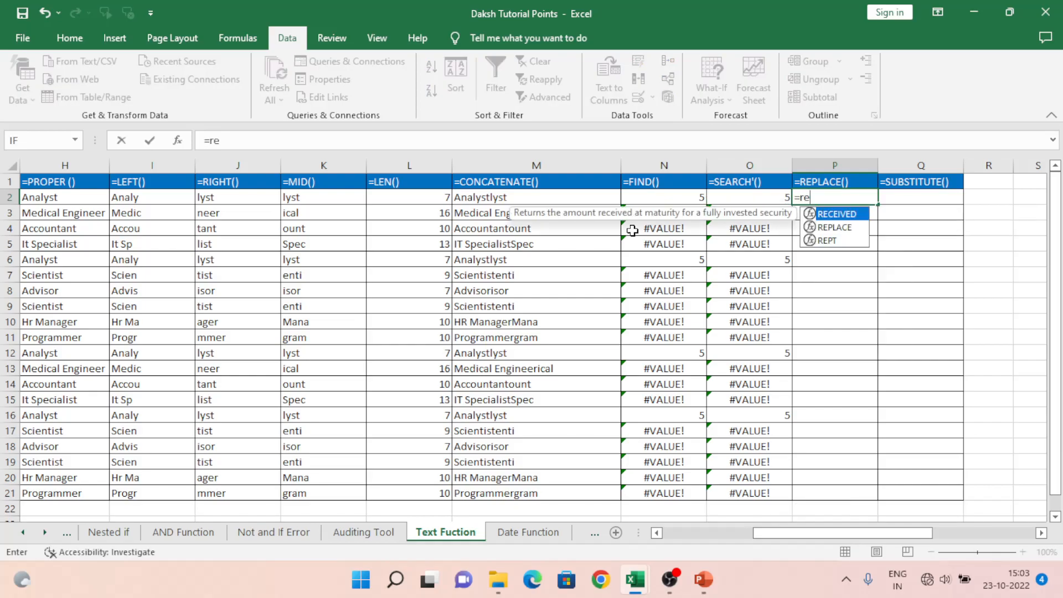
pyautogui.press('Down')
pyautogui.press('Tab')
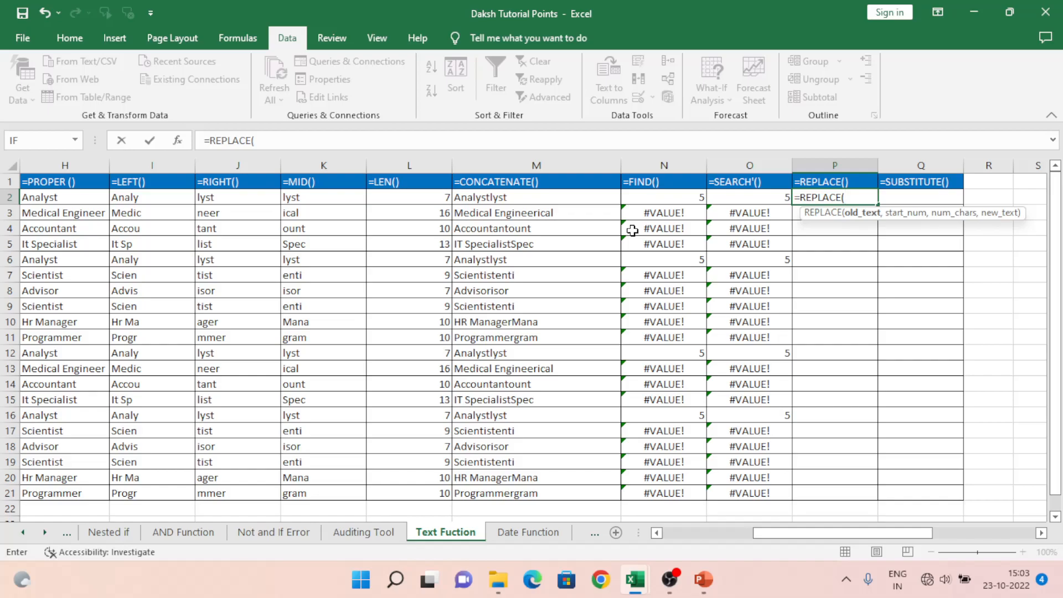
pyautogui.write('"Daksh",')
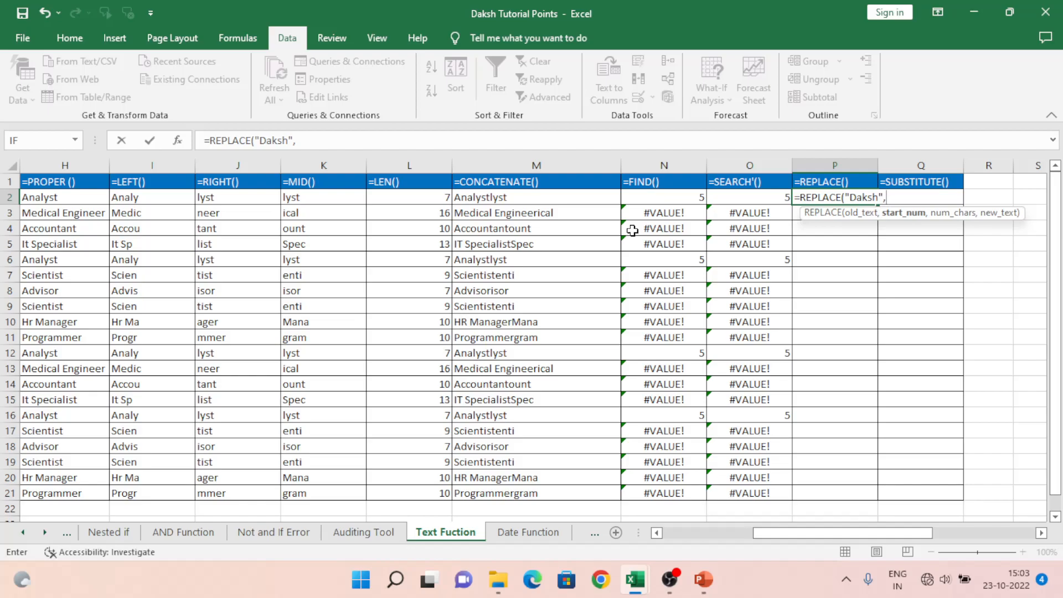
pyautogui.write('1')
pyautogui.write('1')
pyautogui.write(',')
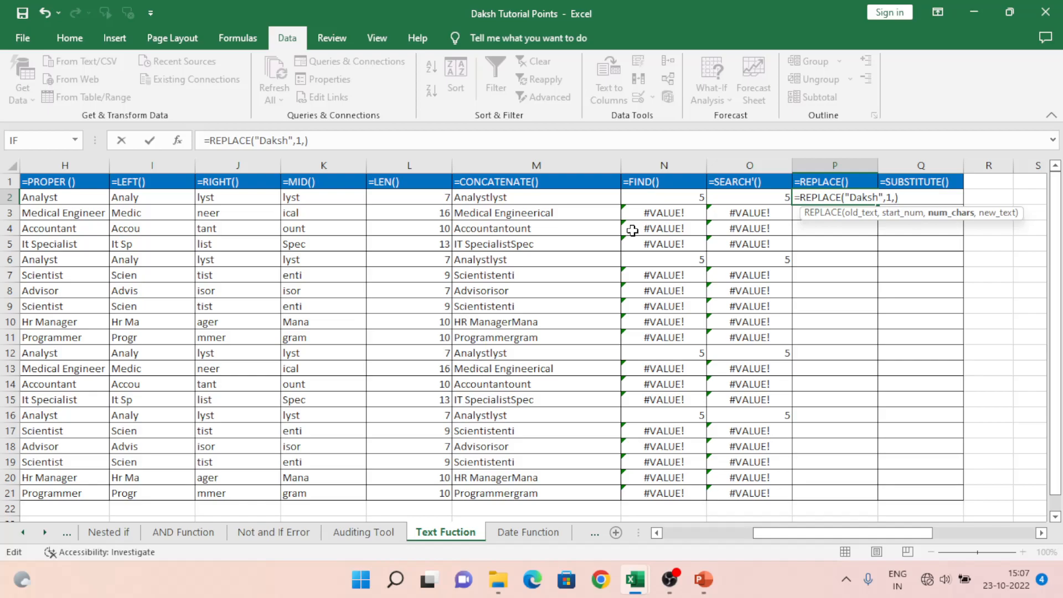
pyautogui.write('1,')
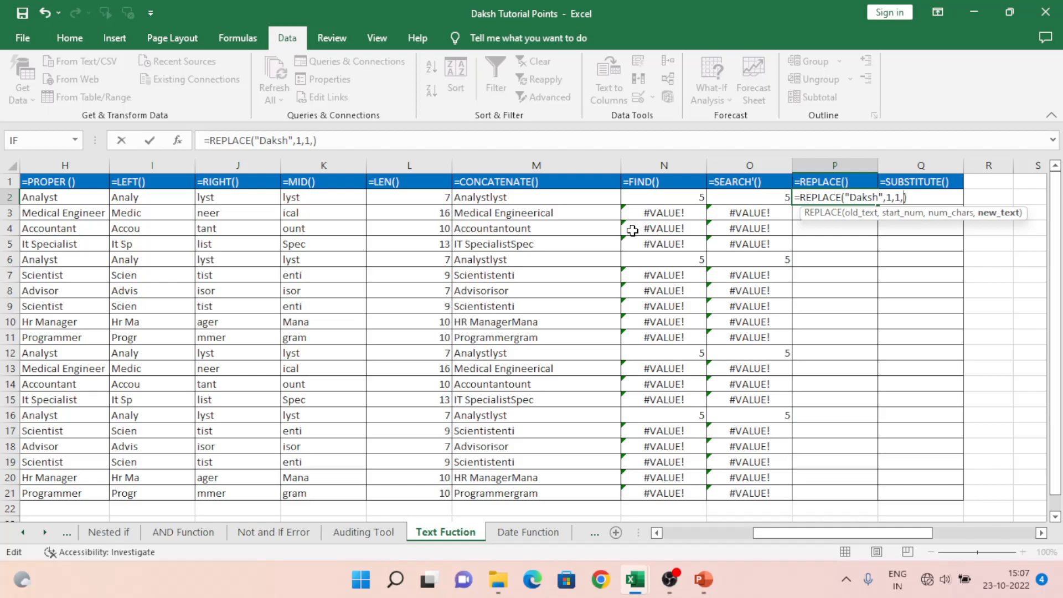
pyautogui.write('"A"')
pyautogui.press('Return')
pyautogui.press('Up')
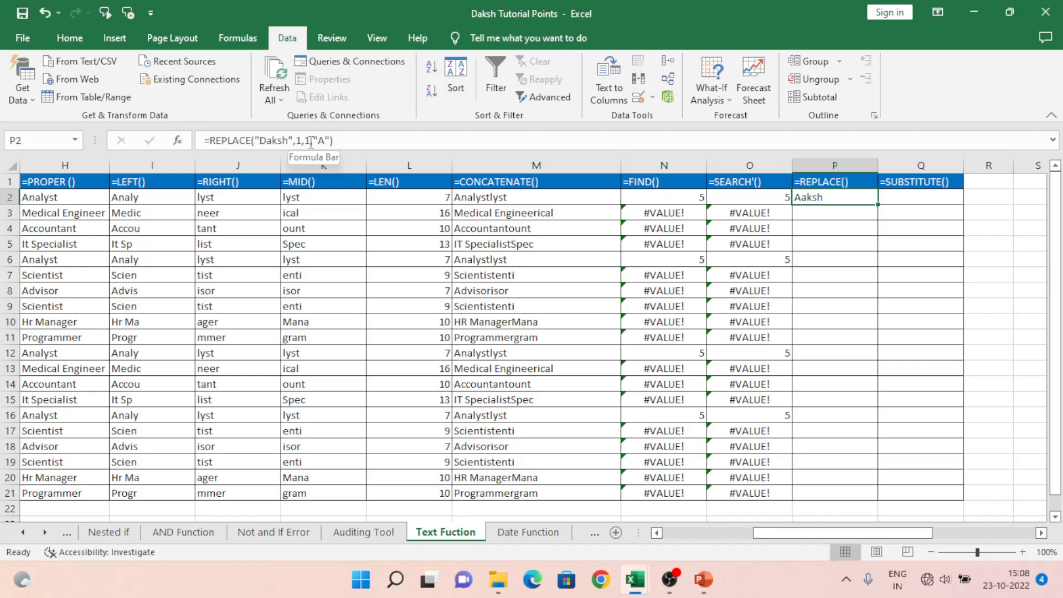
# - Set the number of characters in the P2 REPLACE formula to 2
pyautogui.click(308, 141)
pyautogui.doubleClick(308, 142)
pyautogui.write('2')
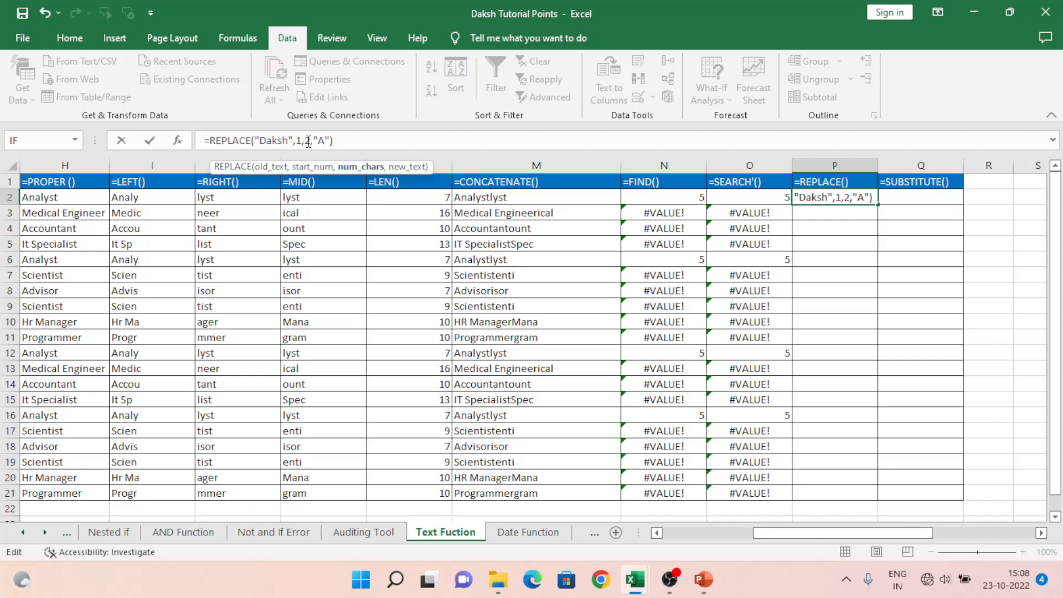
pyautogui.hotkey('ctrl', 'Return')
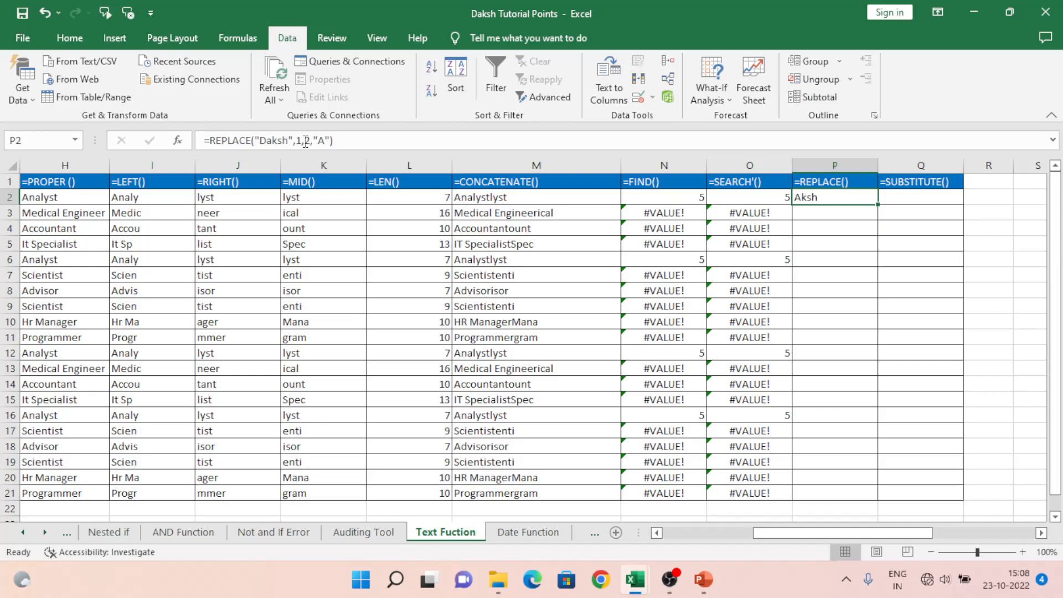
# - Set the start position in the P2 REPLACE formula to 2 and check which characters of "Daksh" it covers
pyautogui.click(303, 140)
pyautogui.press('BackSpace')
pyautogui.write('2')
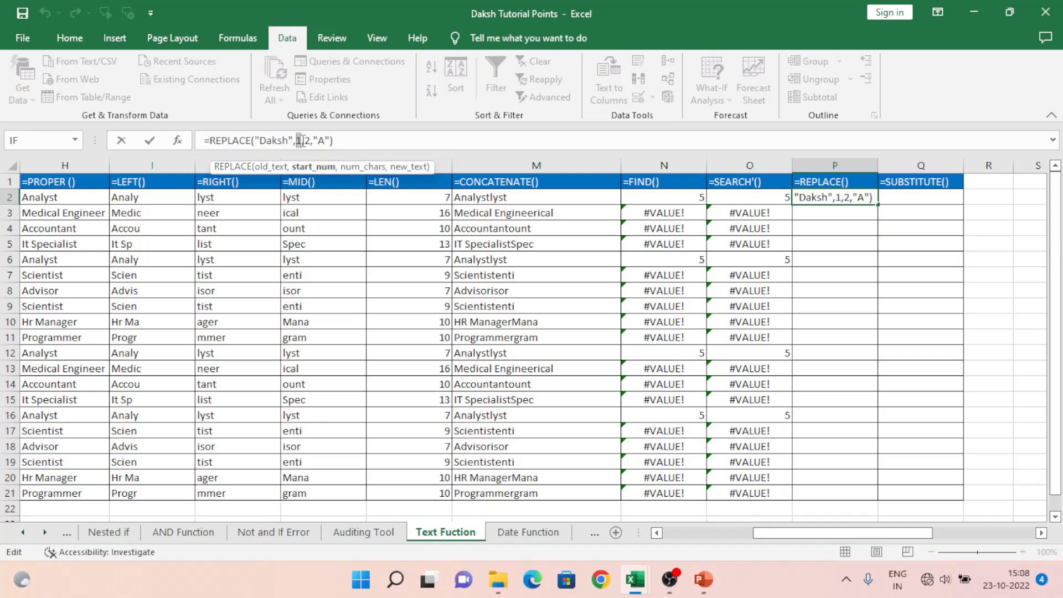
pyautogui.hotkey('ctrl', 'Return')
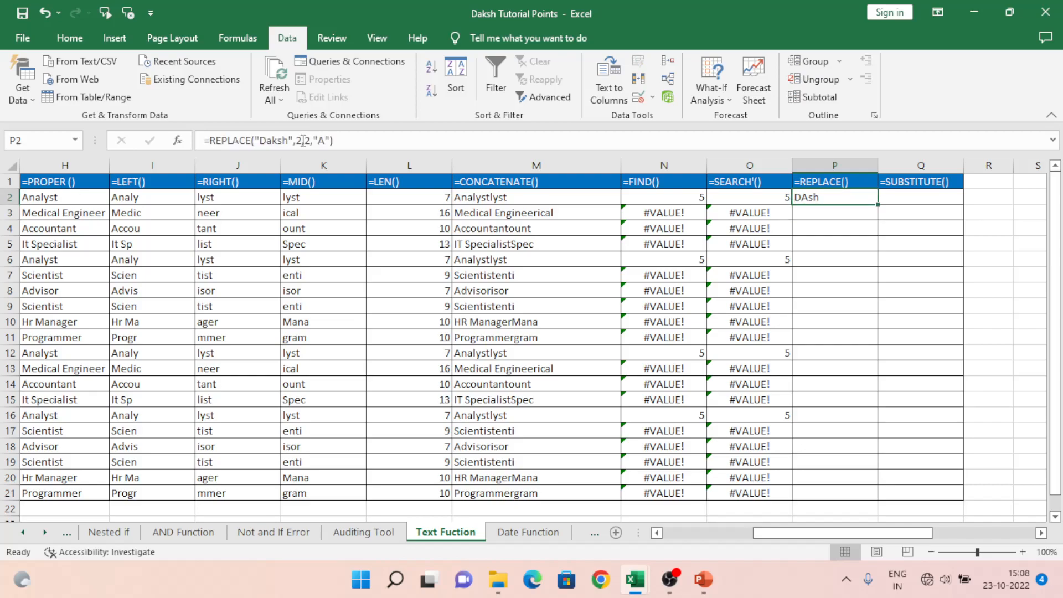
pyautogui.click(266, 140)
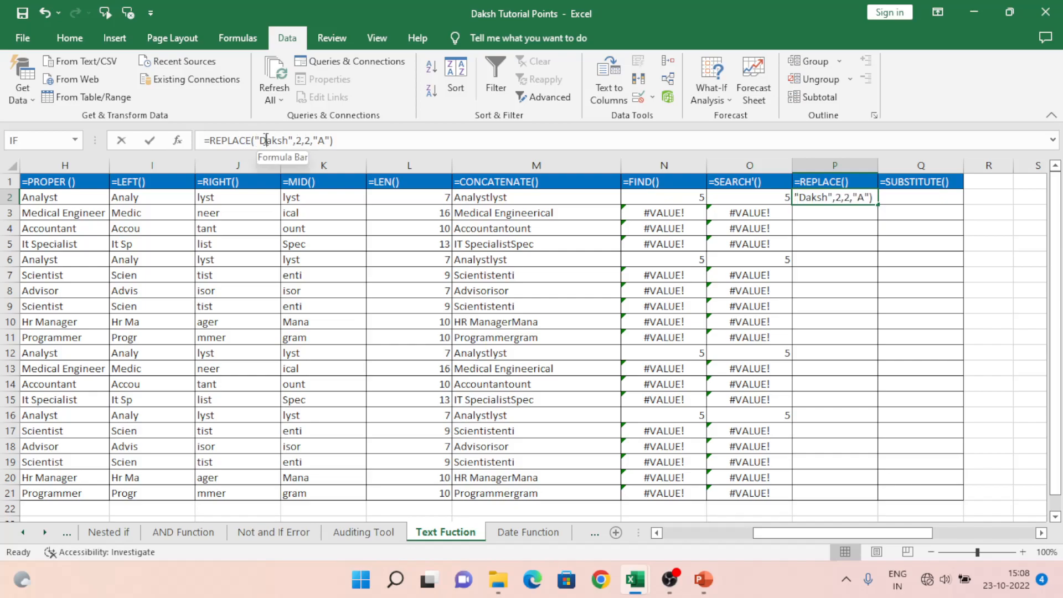
pyautogui.moveTo(266, 139); pyautogui.dragTo(276, 140)
pyautogui.press('Return')
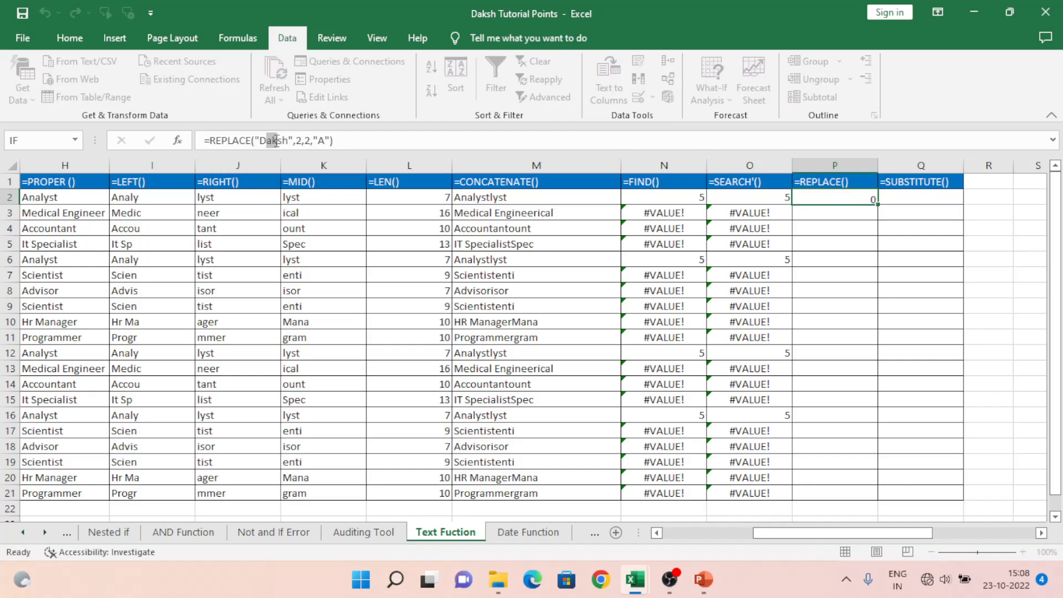
pyautogui.press('Up')
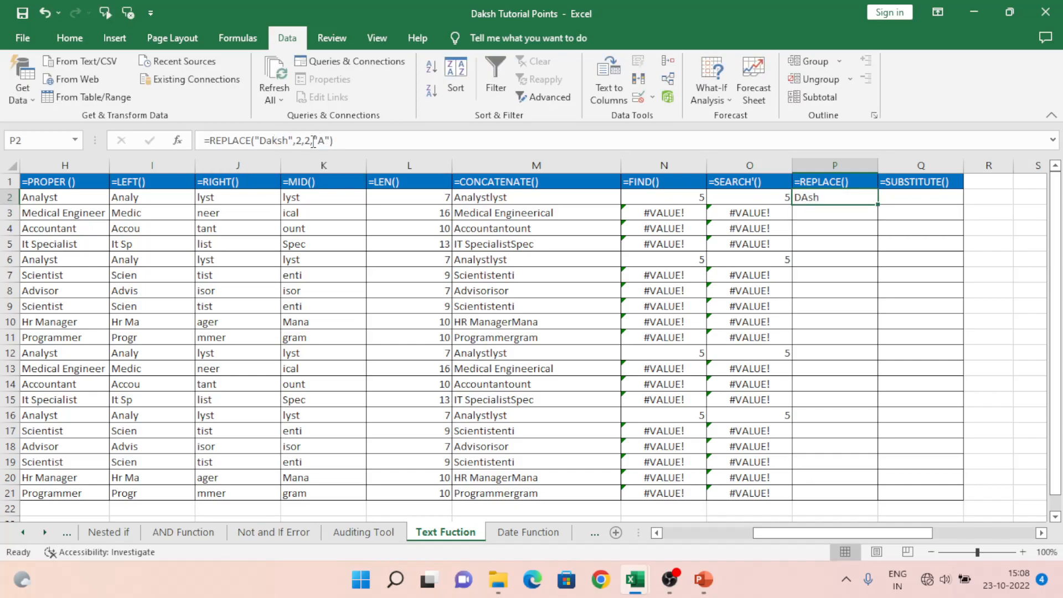
# - Change the P2 formula to start at character 1 and replace 3 characters with "AAA": =REPLACE("Daksh",1,3,"AAA")
pyautogui.click(303, 141)
pyautogui.press('BackSpace')
pyautogui.write('1')
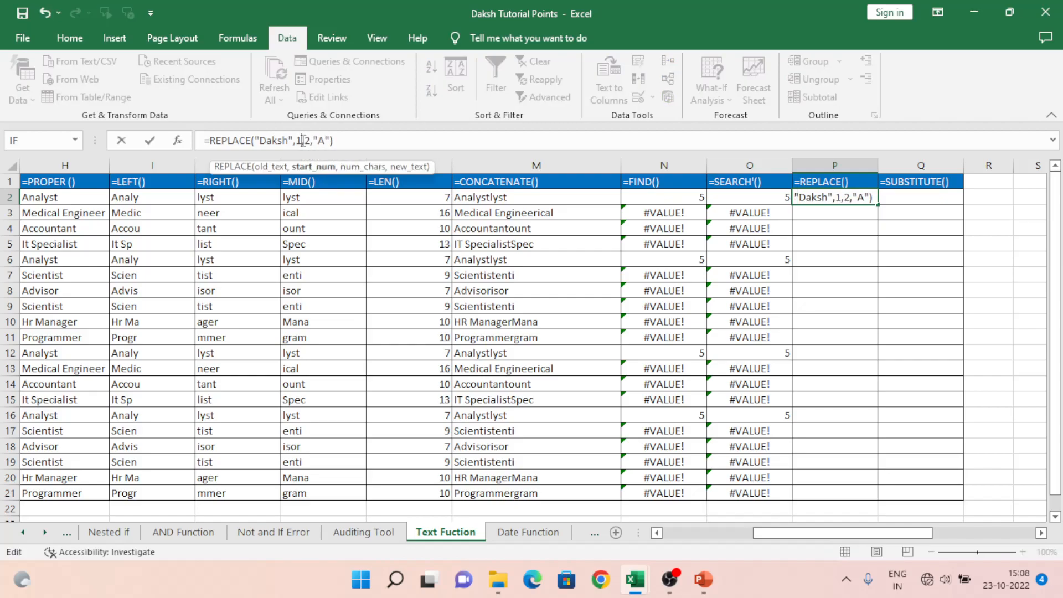
pyautogui.doubleClick(307, 141)
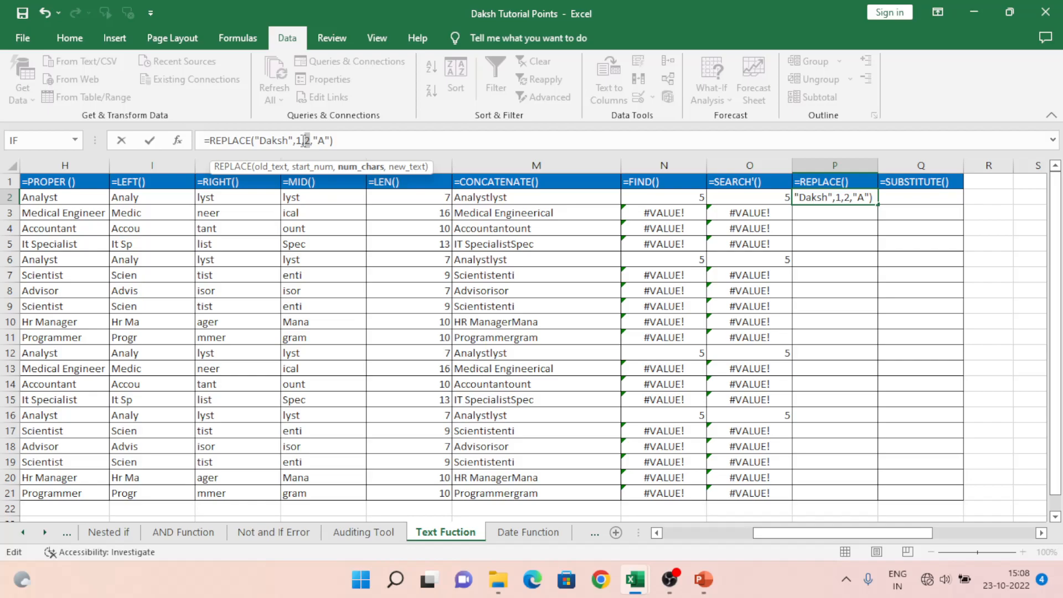
pyautogui.write('3')
pyautogui.press('Right')
pyautogui.press('Right')
pyautogui.write('AA')
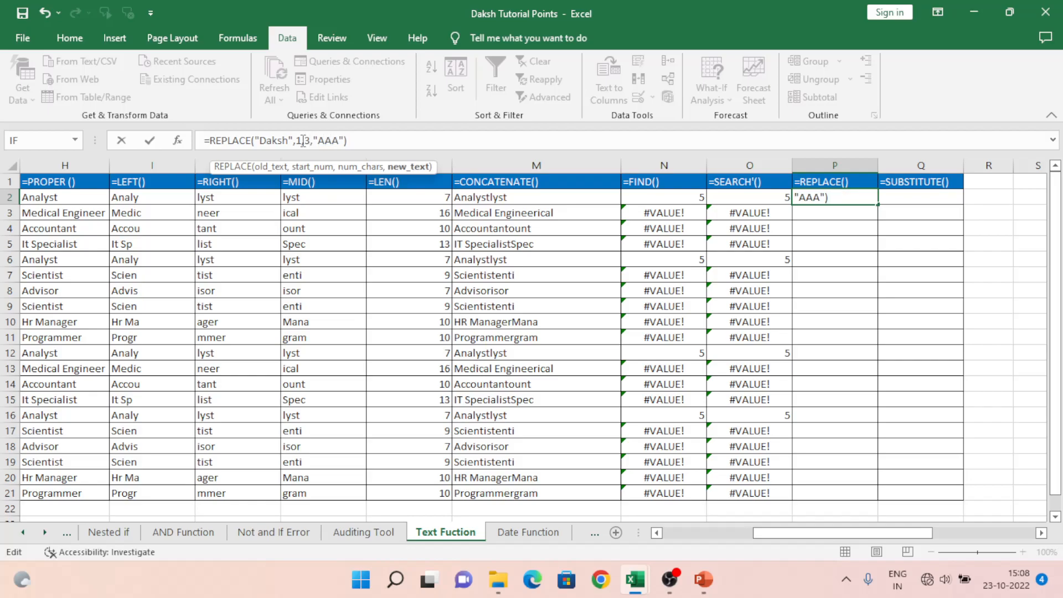
pyautogui.press('Return')
pyautogui.press('Up')
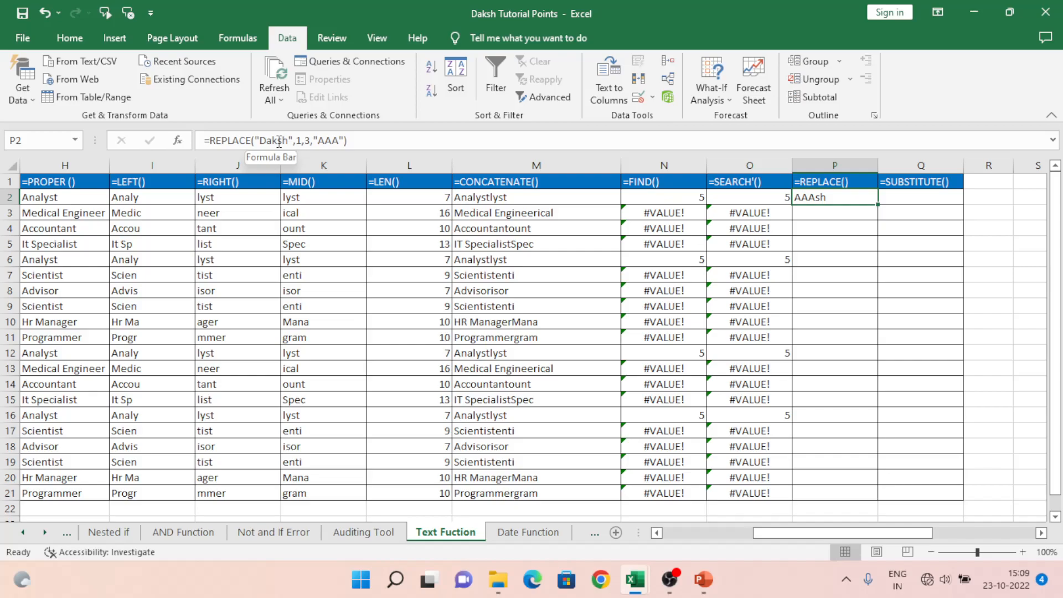
# - Shorten the replacement text in the P2 REPLACE formula to a single "A"
pyautogui.click(339, 141)
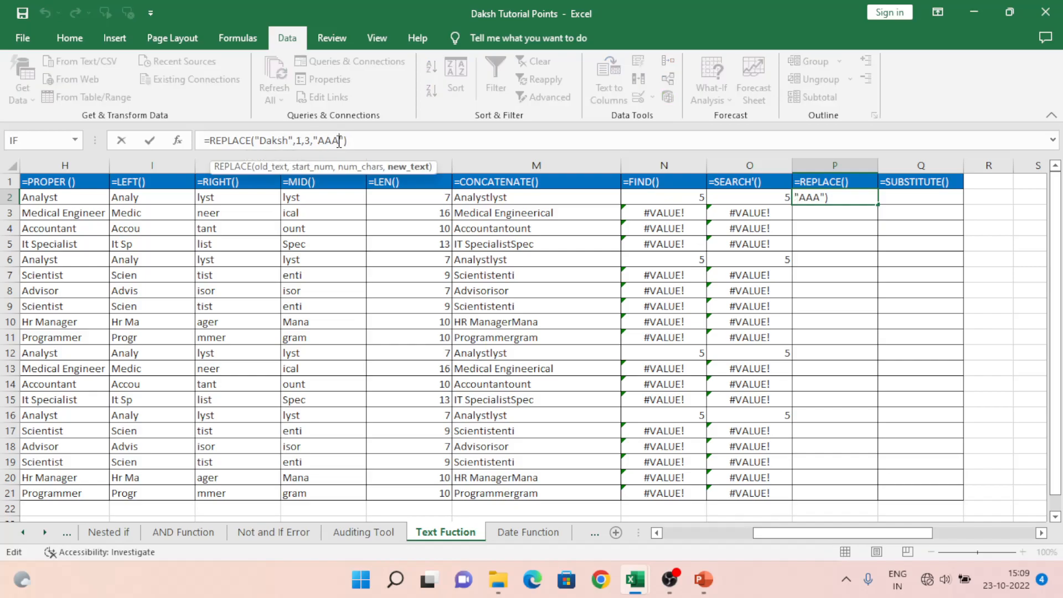
pyautogui.press('BackSpace')
pyautogui.press('BackSpace')
pyautogui.hotkey('ctrl', 'Return')
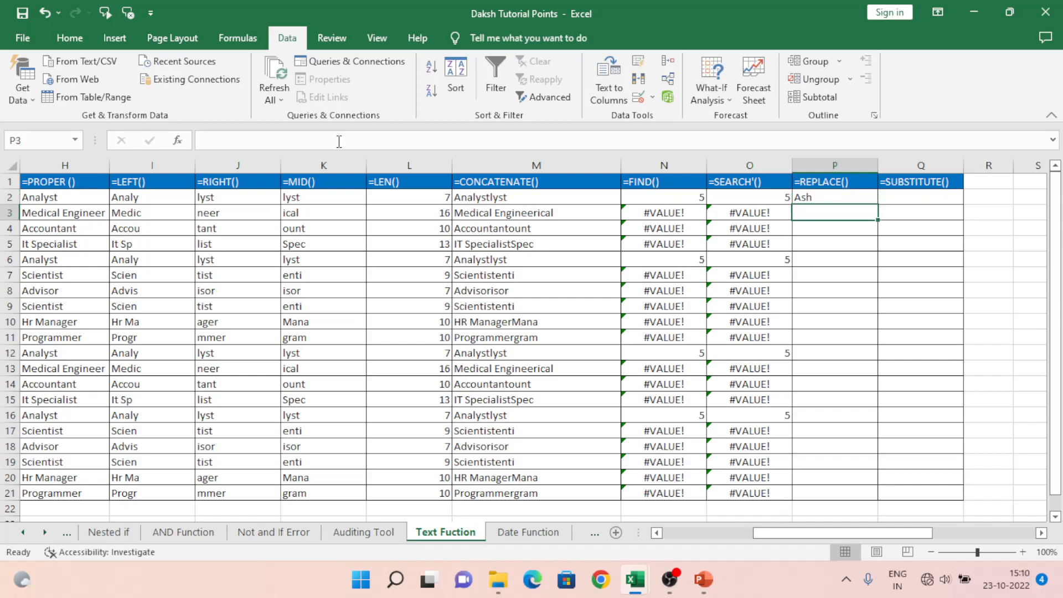
# - Enter a REPLACE formula in P2 that swaps the first four characters of the PROPER text: =REPLACE(H2,1,4,"PPPP")
pyautogui.write('=')
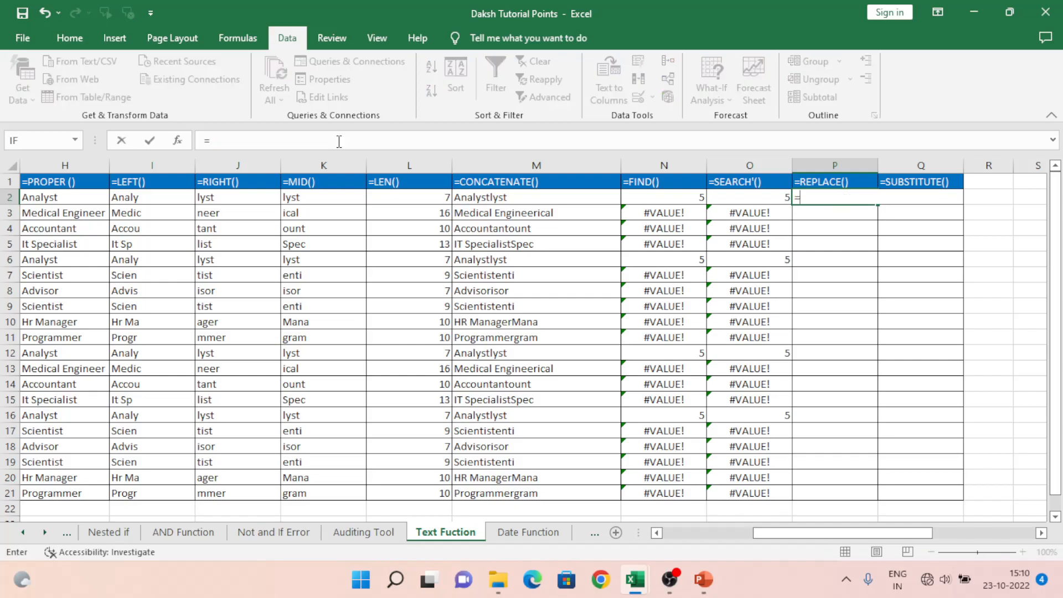
pyautogui.write('repl')
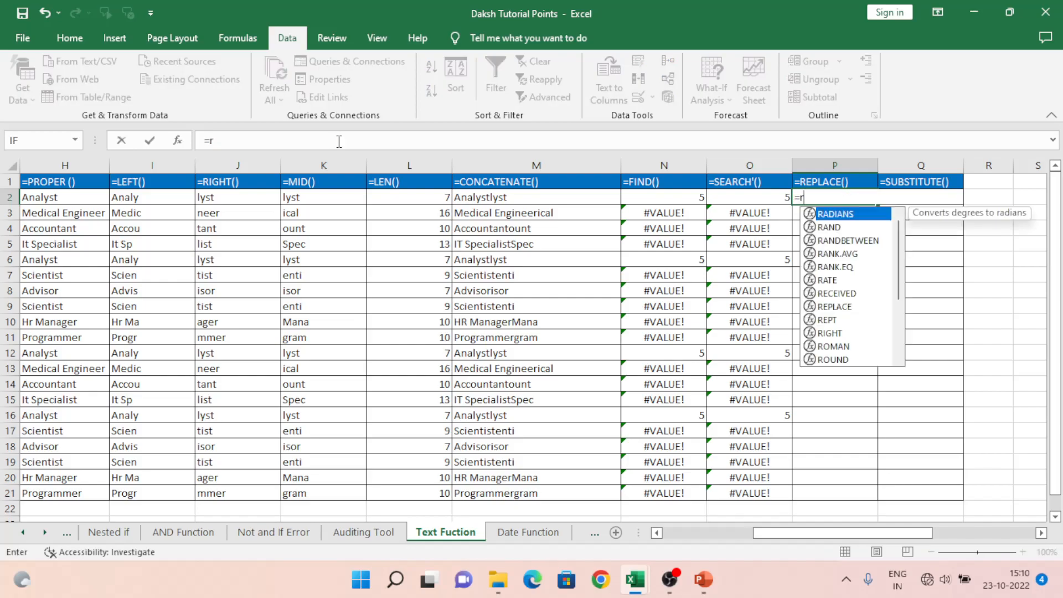
pyautogui.press('Tab')
pyautogui.press('Left')
pyautogui.press('Left')
pyautogui.press('Left')
pyautogui.press('Left')
pyautogui.press('Left')
pyautogui.press('Left')
pyautogui.press('Left')
pyautogui.press('Left')
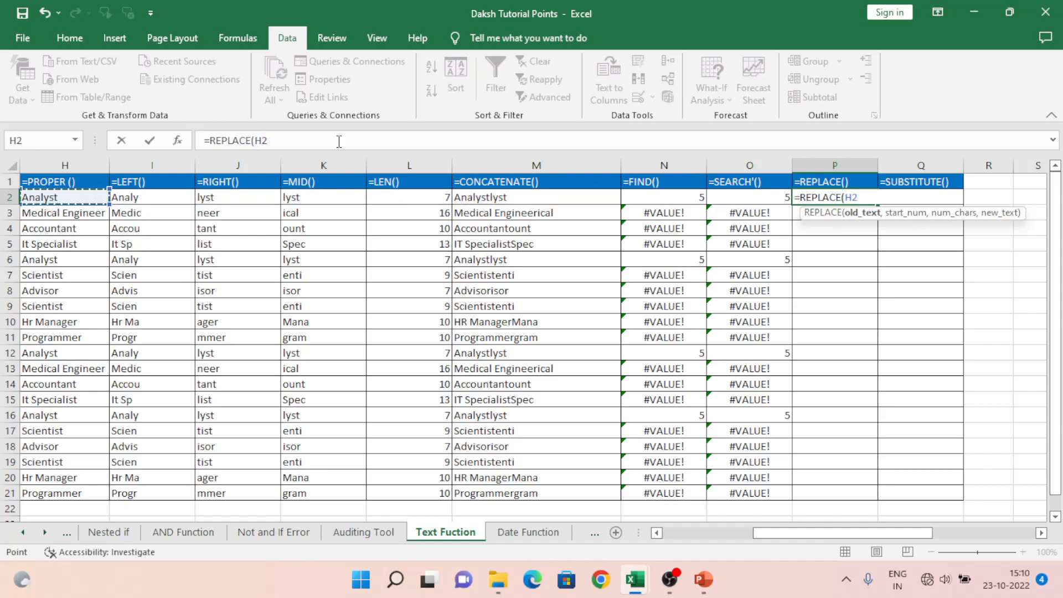
pyautogui.write(',')
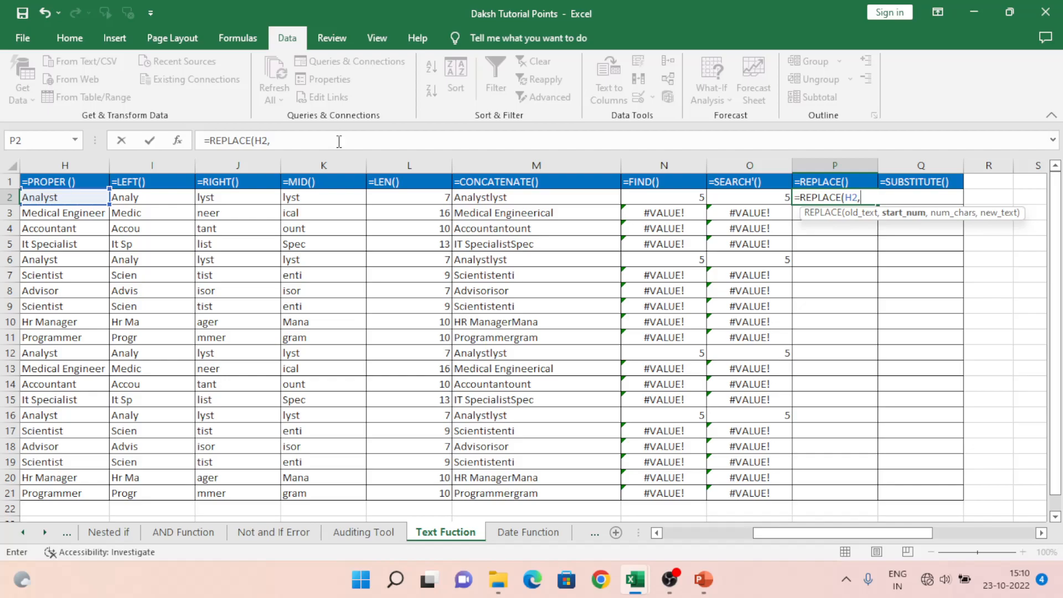
pyautogui.write('1,')
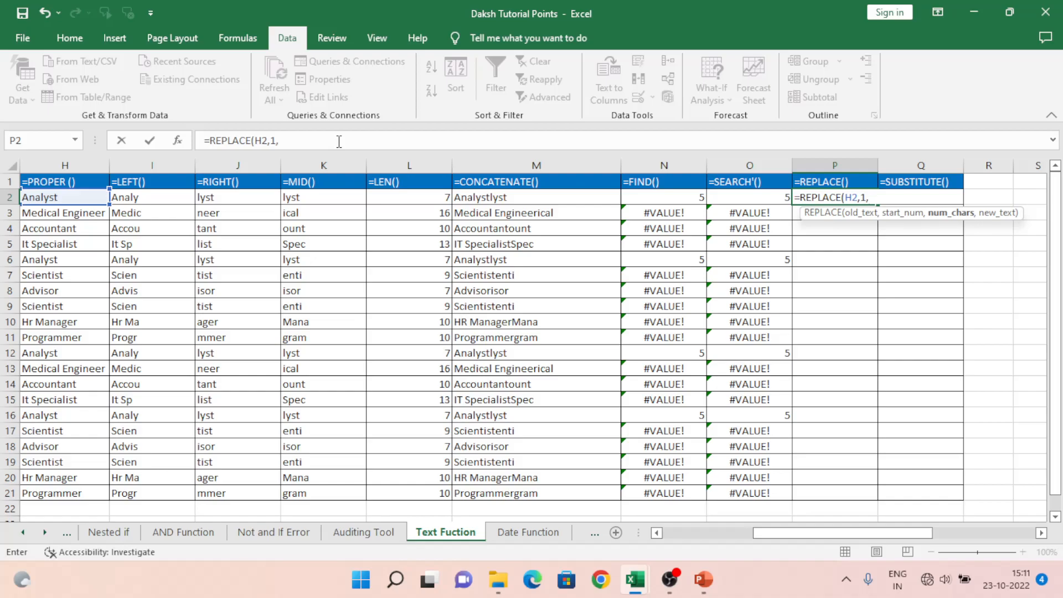
pyautogui.write('4,"PPPP')
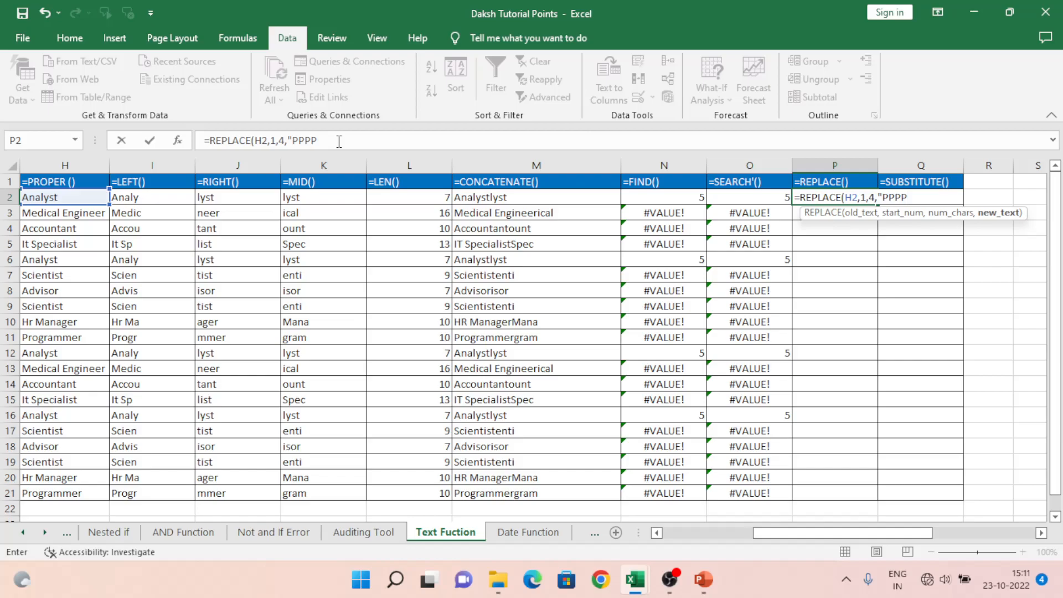
pyautogui.write('")')
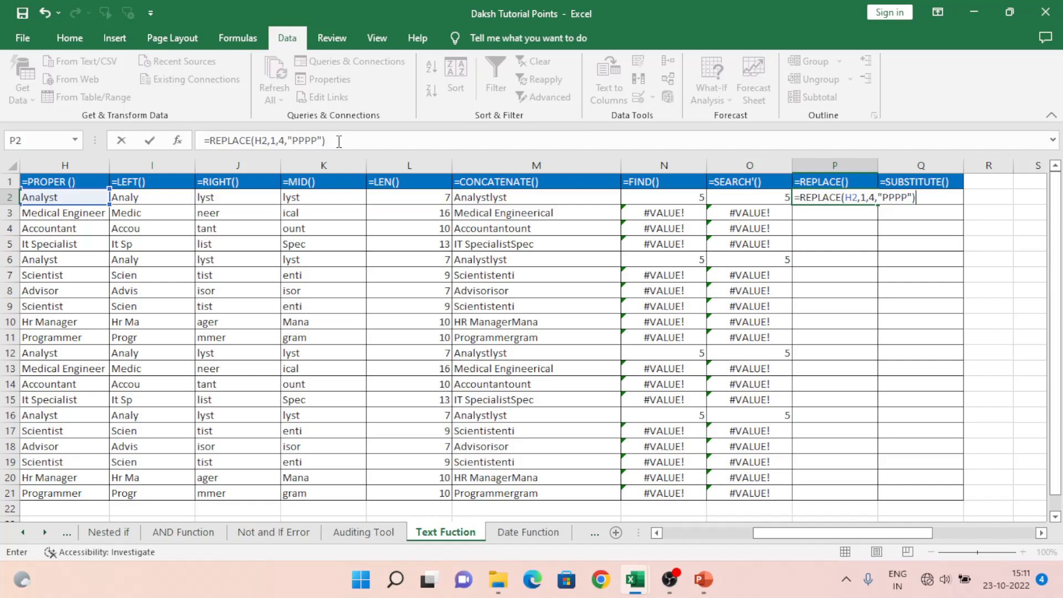
pyautogui.press('Return')
pyautogui.press('Up')
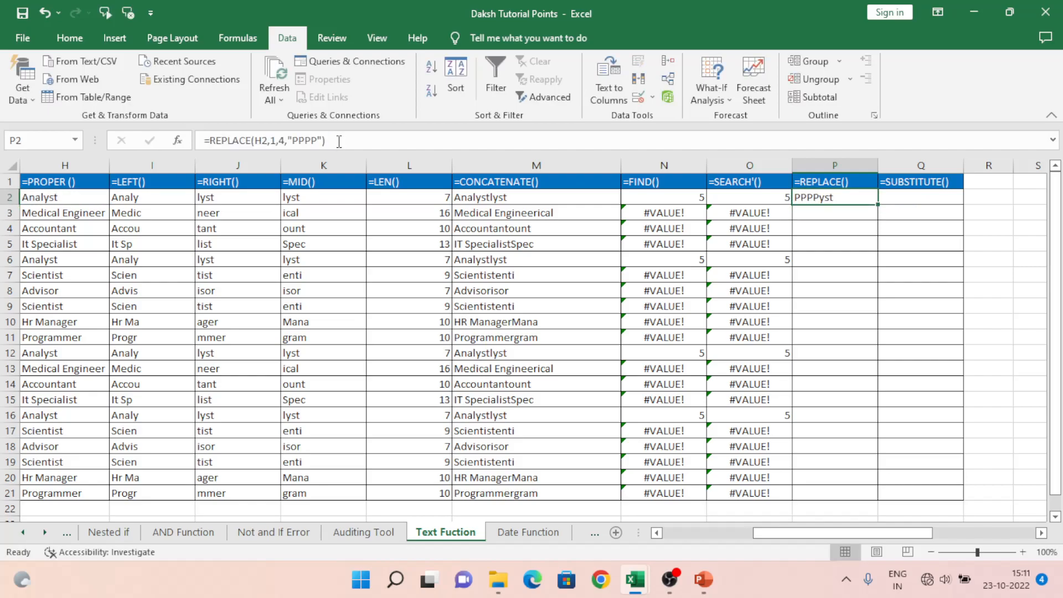
# - Copy the P2 REPLACE formula down the REPLACE column through row 21
pyautogui.hotkey('ctrl', 'c')
pyautogui.press('Left')
pyautogui.hotkey('ctrl', 'Down')
pyautogui.press('Right')
pyautogui.hotkey('shift', 'Up')
pyautogui.hotkey('shift', 'Up')
pyautogui.hotkey('shift', 'Up')
pyautogui.hotkey('shift', 'Up')
pyautogui.hotkey('shift', 'Up')
pyautogui.hotkey('shift', 'Up')
pyautogui.hotkey('shift', 'Up')
pyautogui.hotkey('shift', 'Up')
pyautogui.hotkey('shift', 'Up')
pyautogui.hotkey('shift', 'Up')
pyautogui.hotkey('shift', 'Up')
pyautogui.hotkey('shift', 'Up')
pyautogui.hotkey('shift', 'Up')
pyautogui.hotkey('shift', 'Up')
pyautogui.hotkey('shift', 'Up')
pyautogui.hotkey('shift', 'Up')
pyautogui.hotkey('shift', 'Up')
pyautogui.hotkey('shift', 'Up')
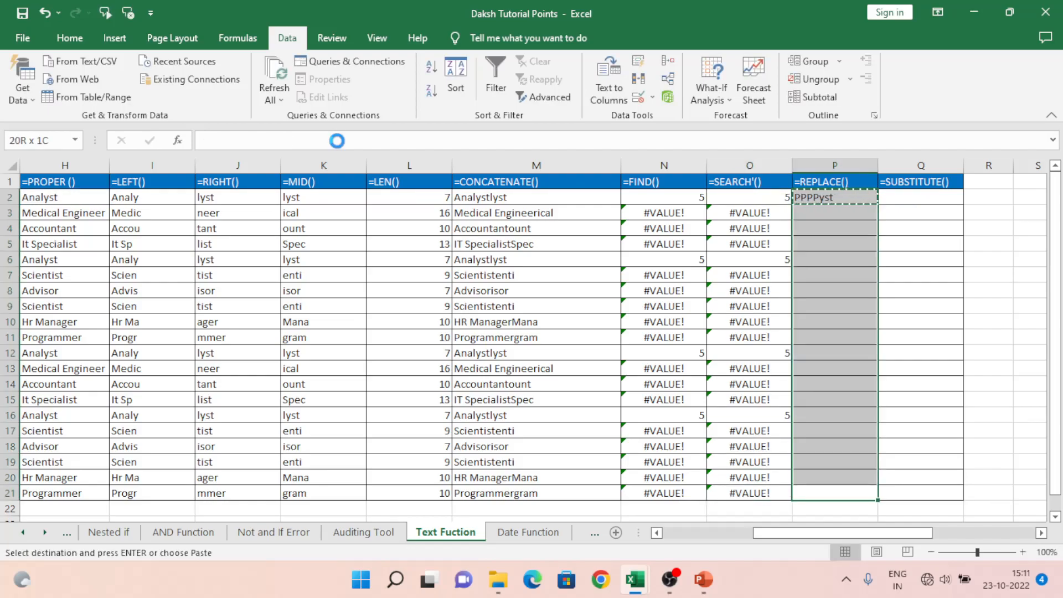
pyautogui.hotkey('ctrl', 'v')
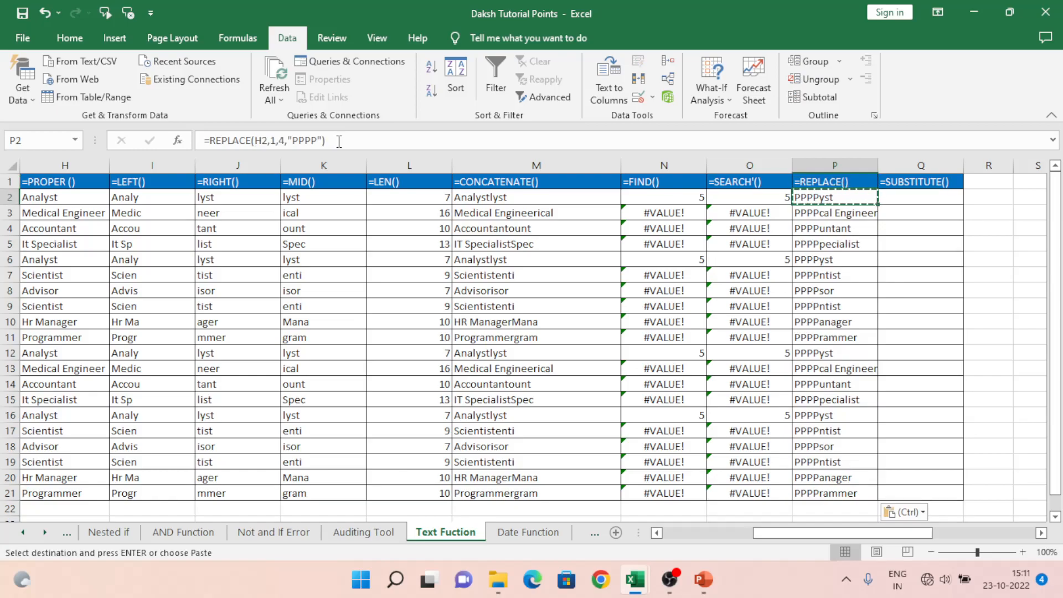
pyautogui.press('Right')
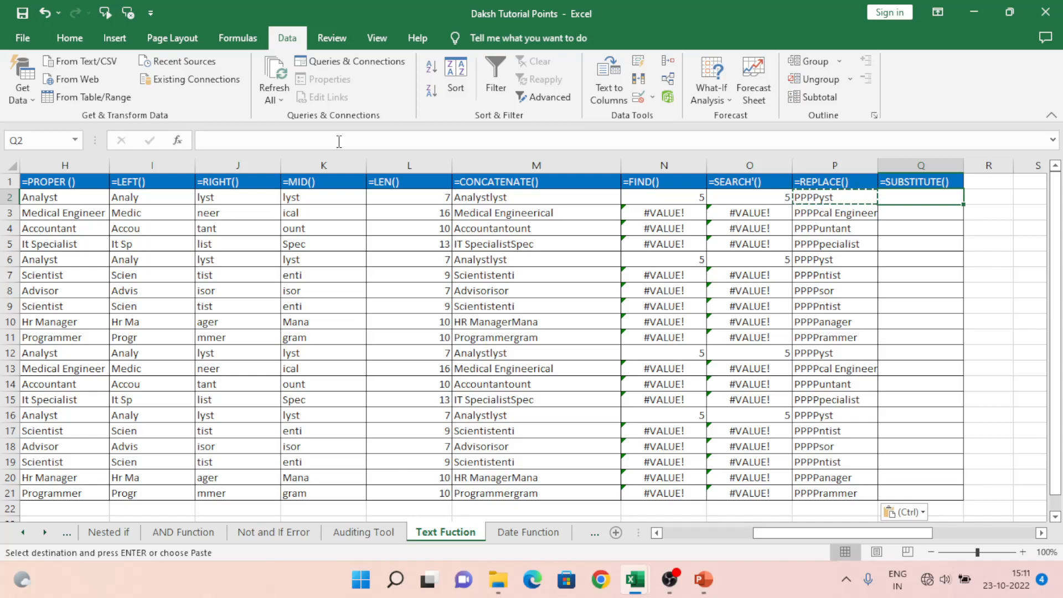
pyautogui.write('=sub')
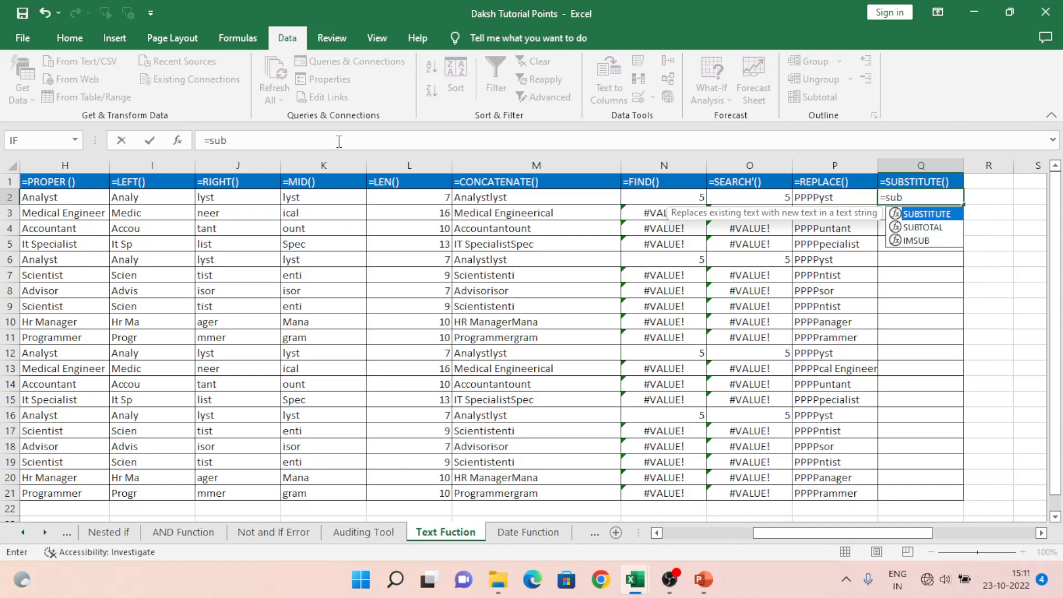
pyautogui.press('Tab')
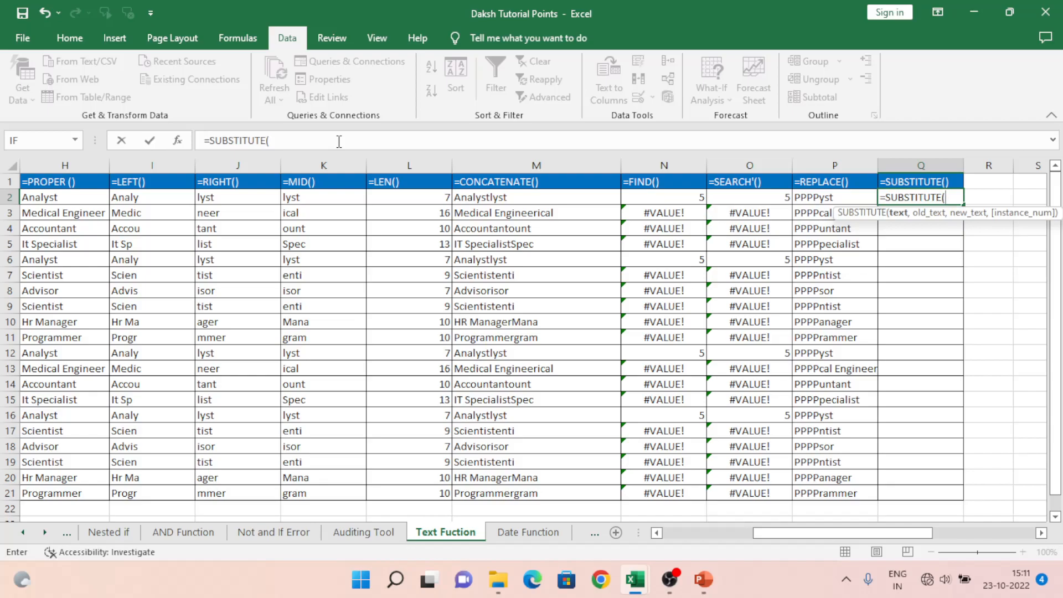
pyautogui.write('"')
pyautogui.write('A')
pyautogui.write('"')
pyautogui.write(',')
pyautogui.press('BackSpace')
pyautogui.press('BackSpace')
pyautogui.press('BackSpace')
pyautogui.write('T",')
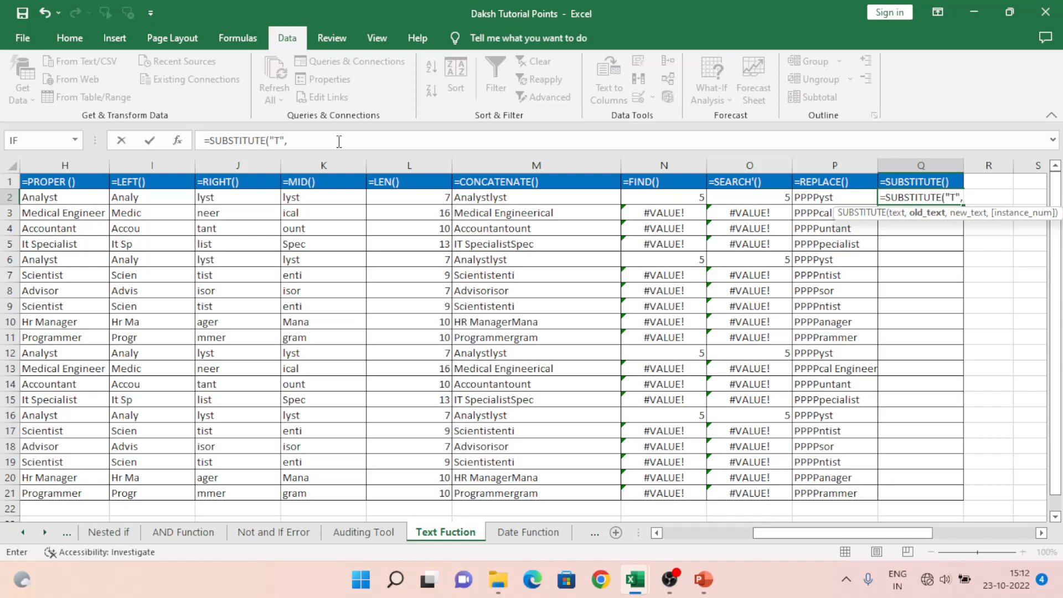
pyautogui.write('"A"')
pyautogui.press('Escape')
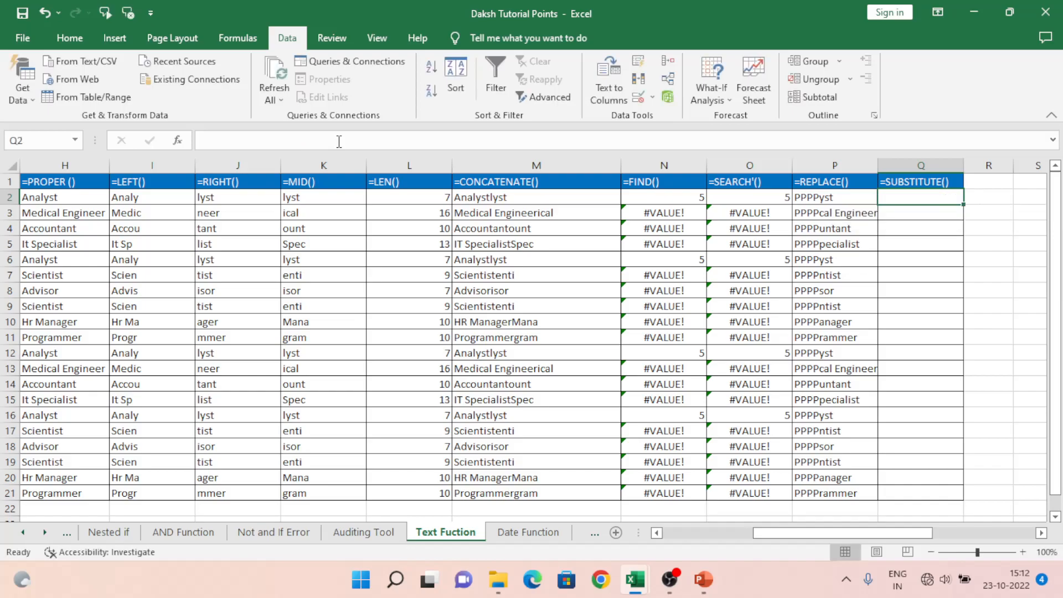
# - Enter a SUBSTITUTE formula in Q2 that changes "A" to "T" in the PROPER text: =SUBSTITUTE(H2,"A","T")
pyautogui.write('=')
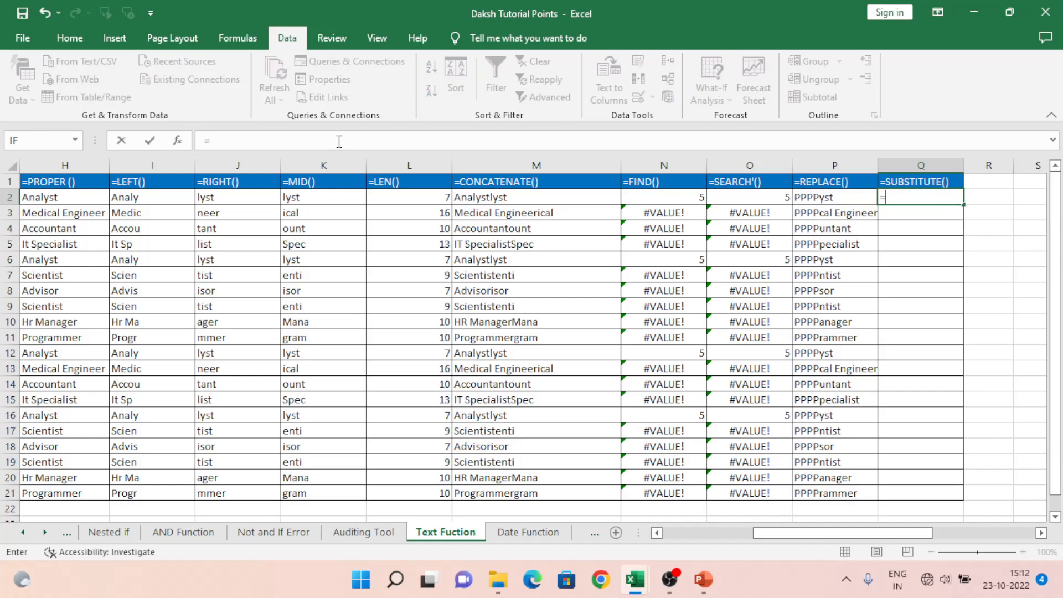
pyautogui.write('sub')
pyautogui.press('Tab')
pyautogui.press('Left')
pyautogui.press('Left')
pyautogui.press('Left')
pyautogui.press('Left')
pyautogui.press('Left')
pyautogui.press('Left')
pyautogui.press('Left')
pyautogui.press('Left')
pyautogui.press('Left')
pyautogui.press('Left')
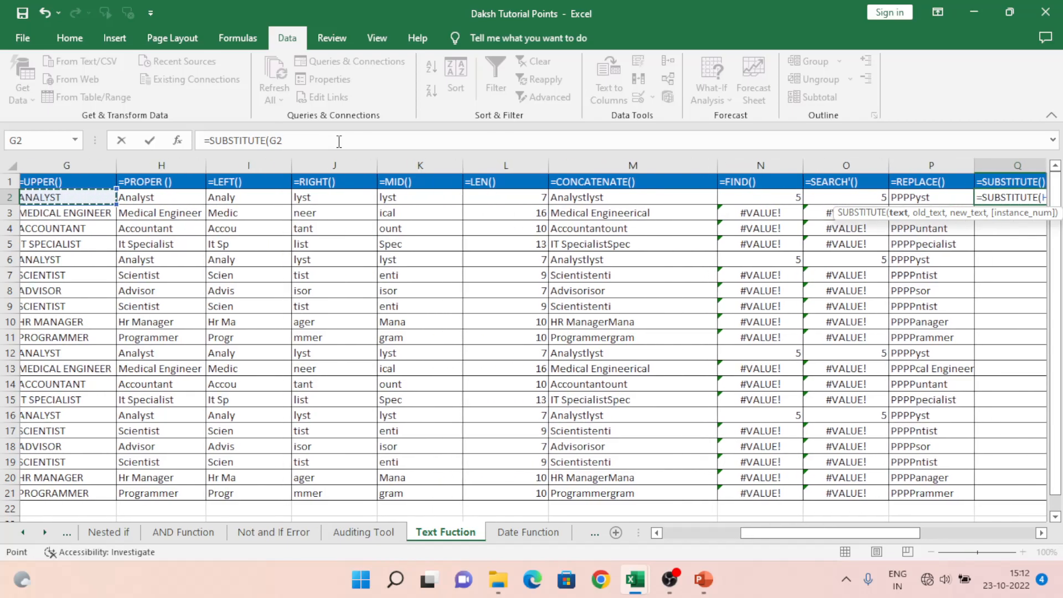
pyautogui.press('Right')
pyautogui.write(',')
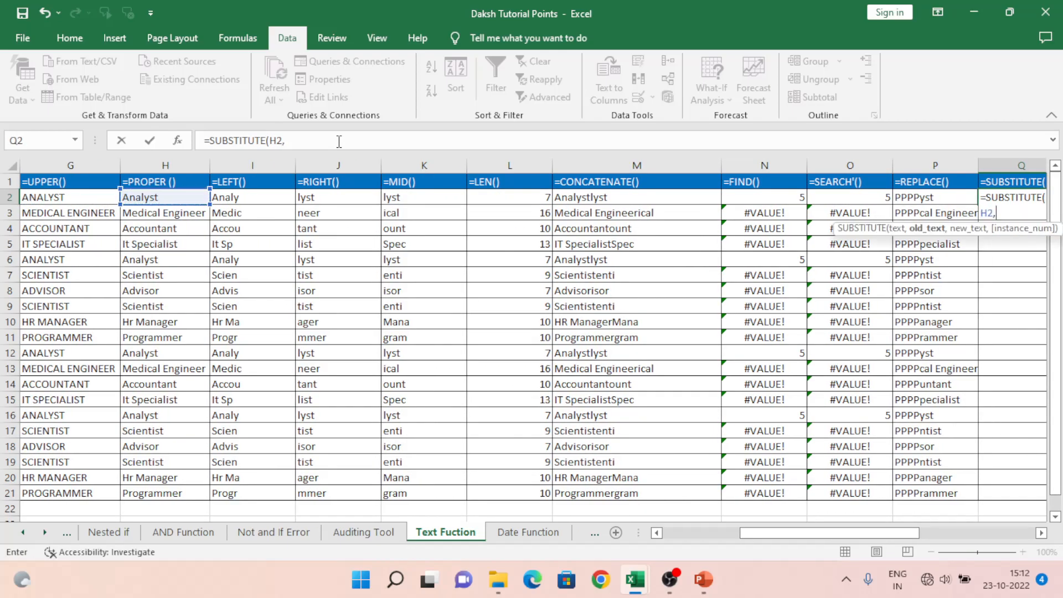
pyautogui.write('"A",')
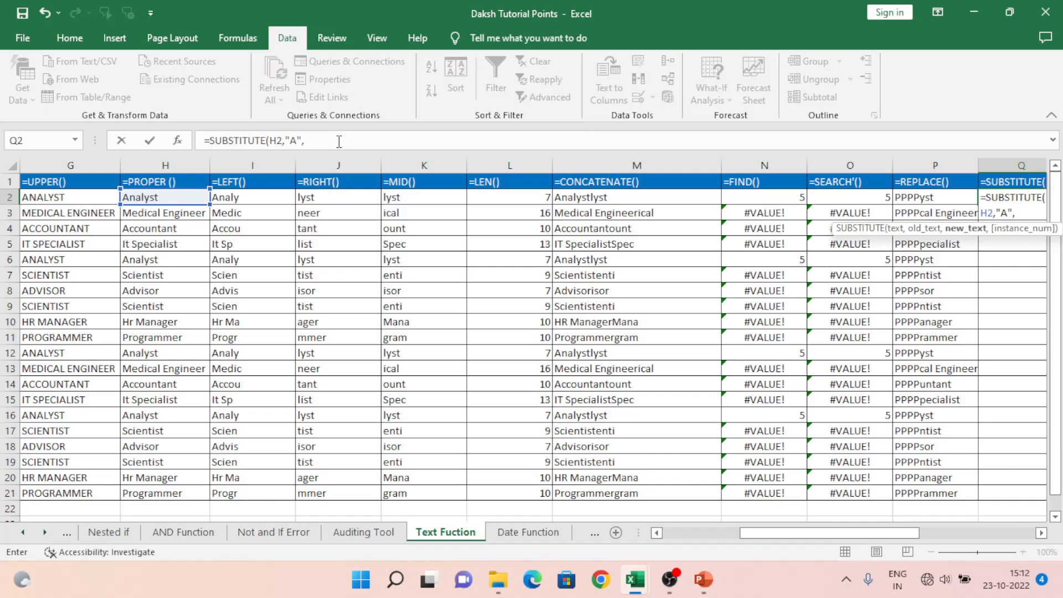
pyautogui.write('"T",')
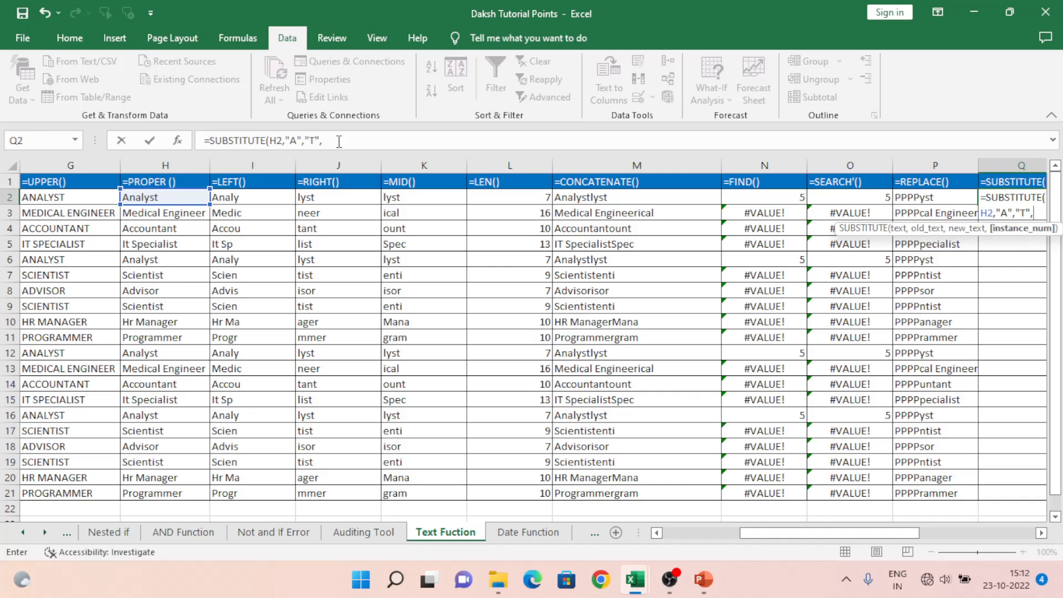
pyautogui.press('BackSpace')
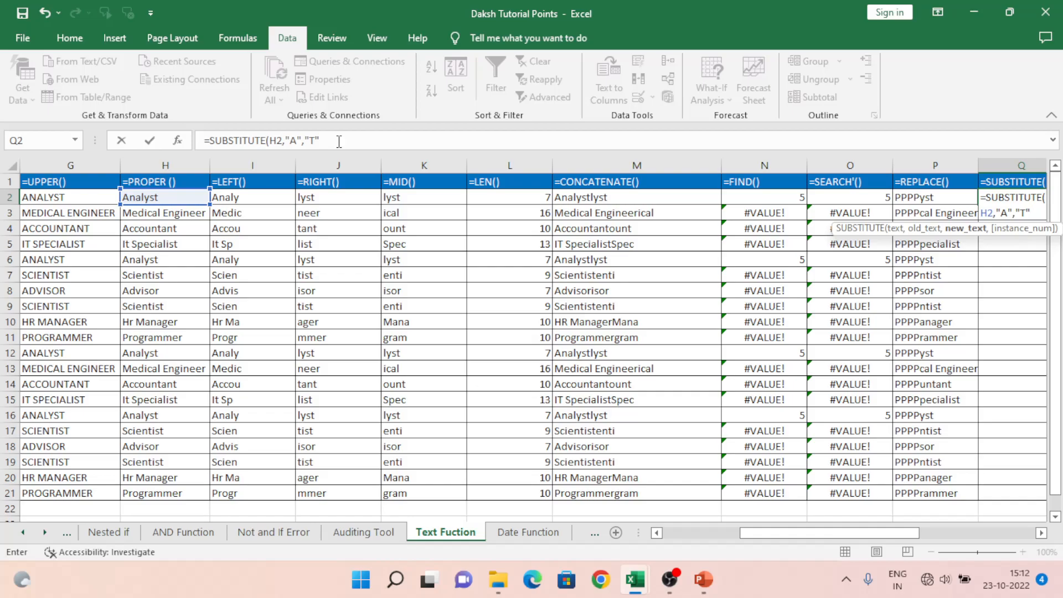
pyautogui.write(')')
pyautogui.hotkey('ctrl', 'Return')
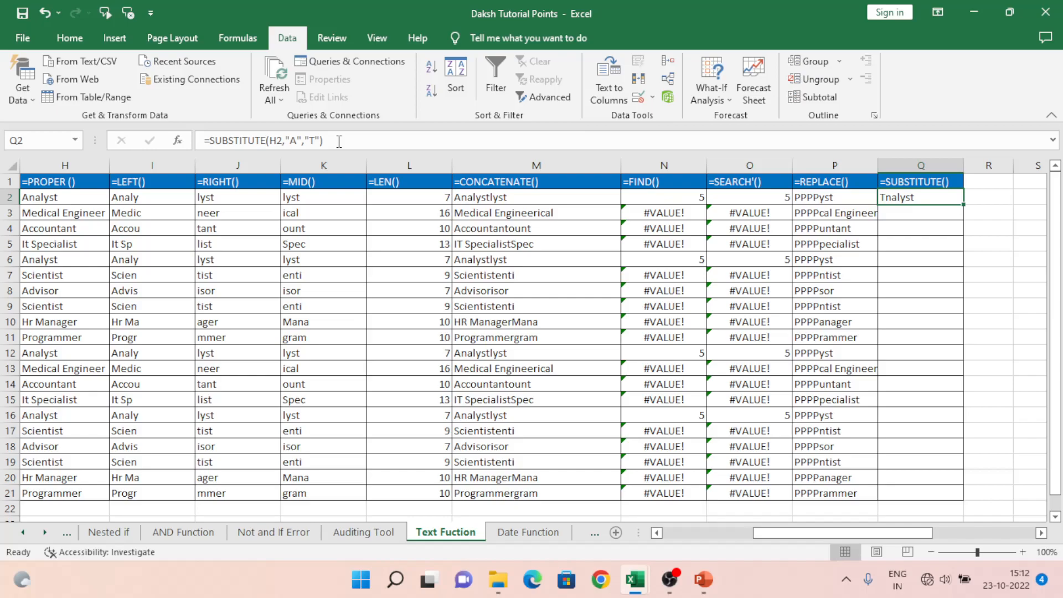
# - Copy the Q2 SUBSTITUTE formula down the column through Q21
pyautogui.click(51, 197)
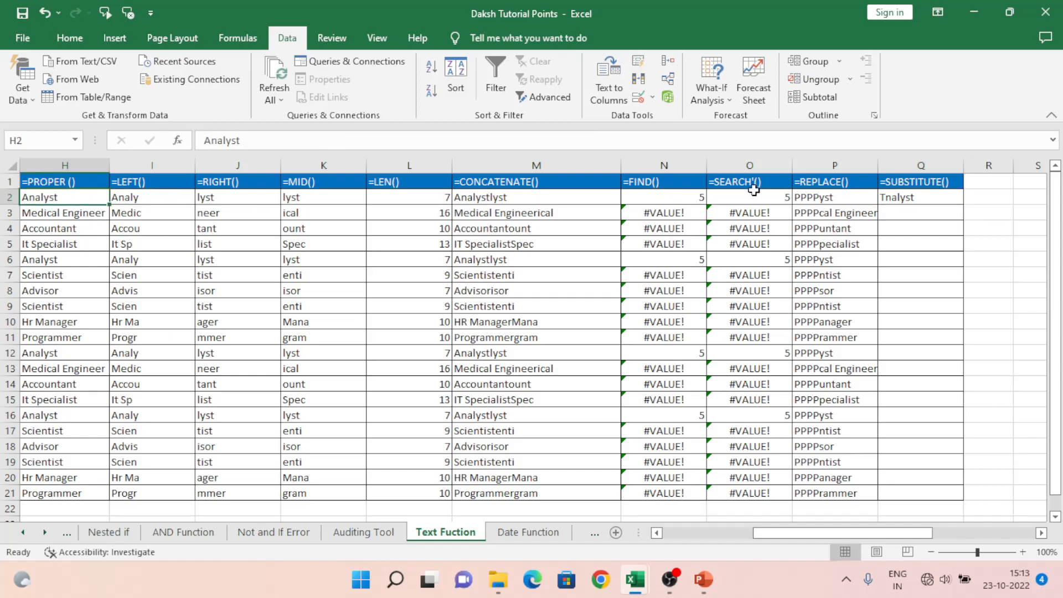
pyautogui.click(923, 198)
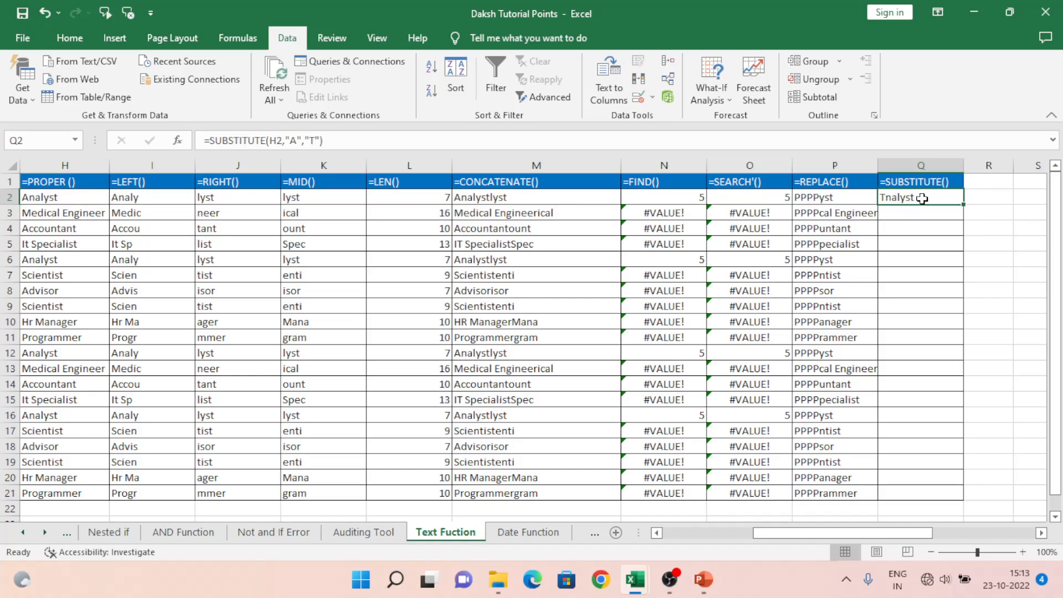
pyautogui.hotkey('ctrl', 'c')
pyautogui.moveTo(922, 198); pyautogui.dragTo(922, 493)
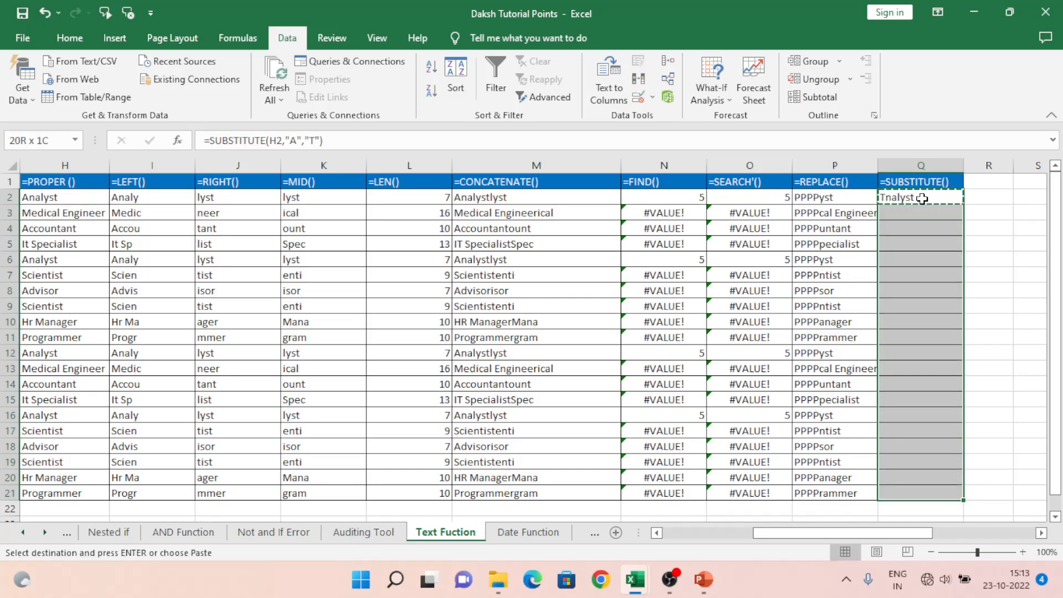
pyautogui.hotkey('ctrl', 'v')
# - Examine the SUBSTITUTE results row by row against the original job titles
pyautogui.press('Up')
pyautogui.press('Down')
pyautogui.press('Down')
pyautogui.press('Down')
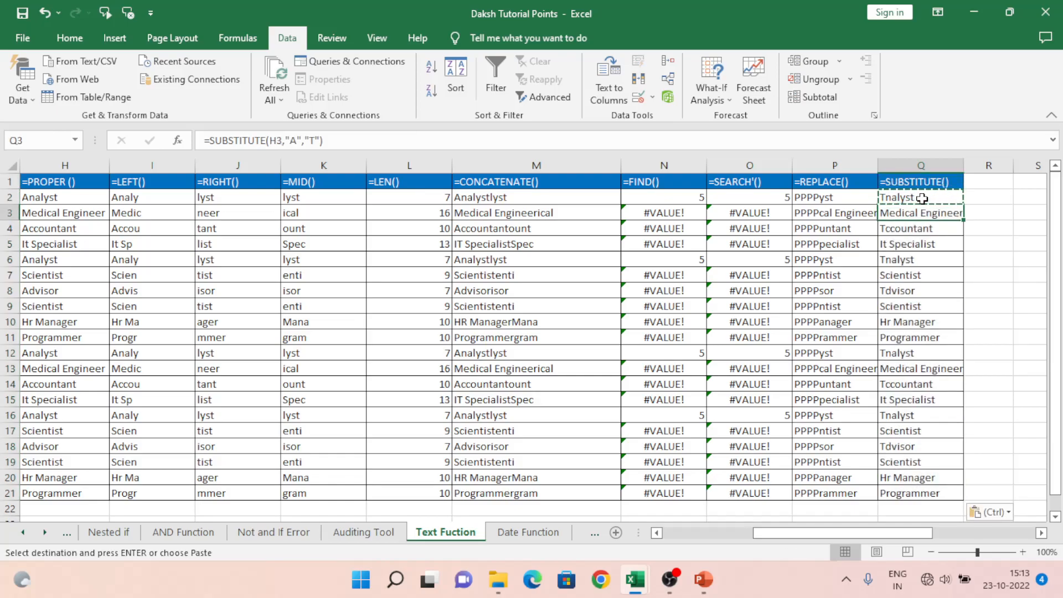
pyautogui.press('Up')
pyautogui.press('Down')
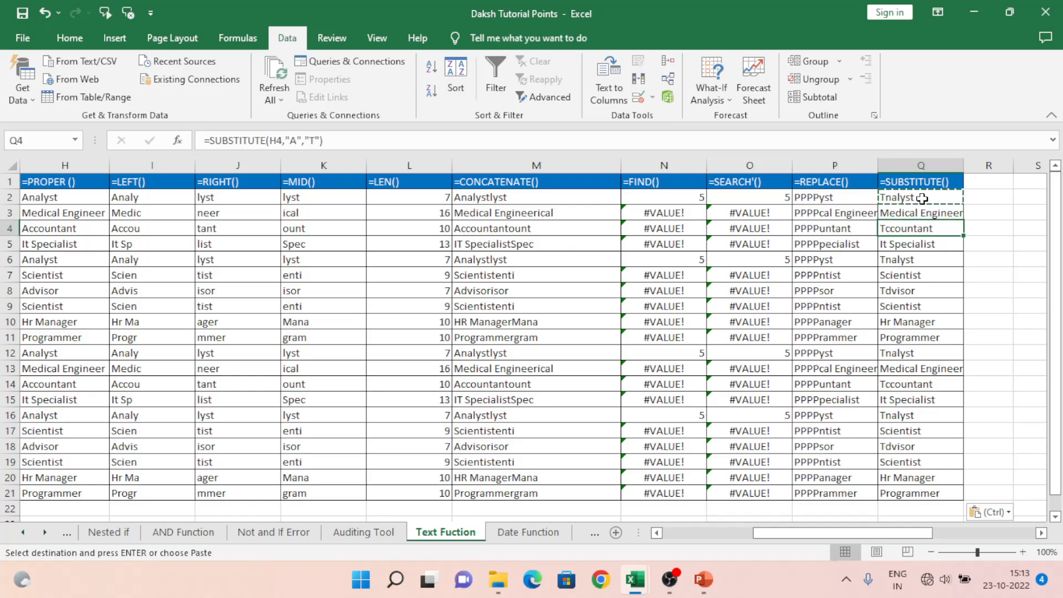
pyautogui.press('Down')
pyautogui.press('Down')
pyautogui.press('Down')
pyautogui.press('Down')
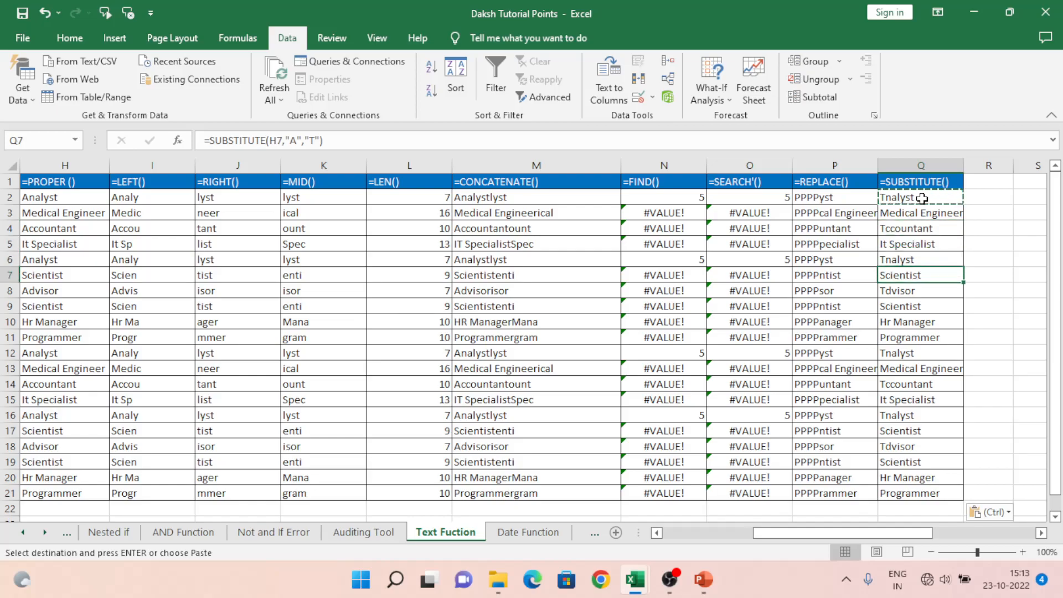
pyautogui.press('Down')
pyautogui.press('Down')
pyautogui.press('Down')
pyautogui.press('Down')
pyautogui.press('Down')
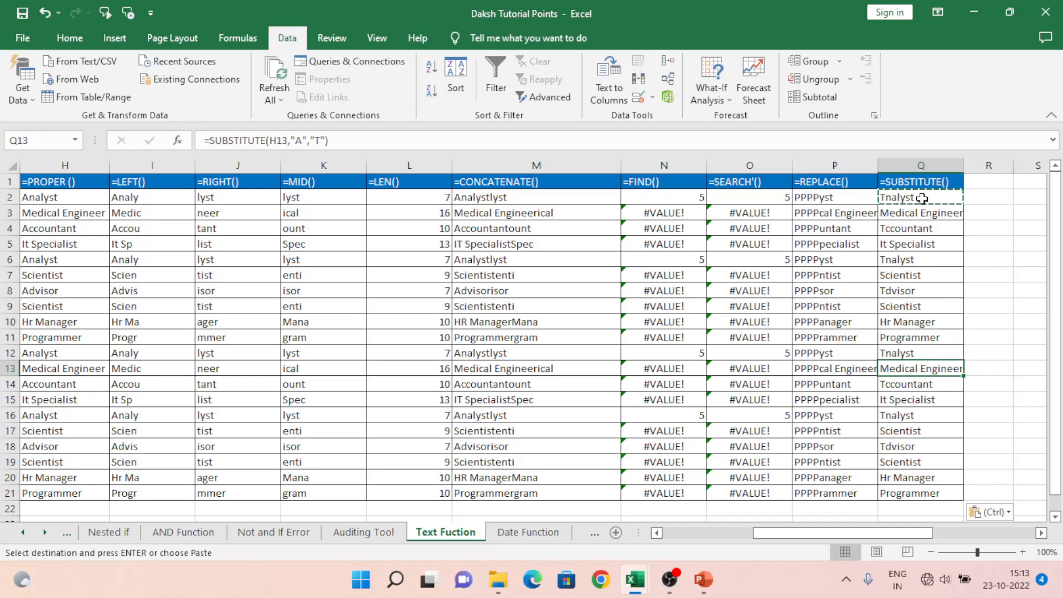
# - Clear all the SUBSTITUTE formulas from Q2:Q21
pyautogui.click(922, 199)
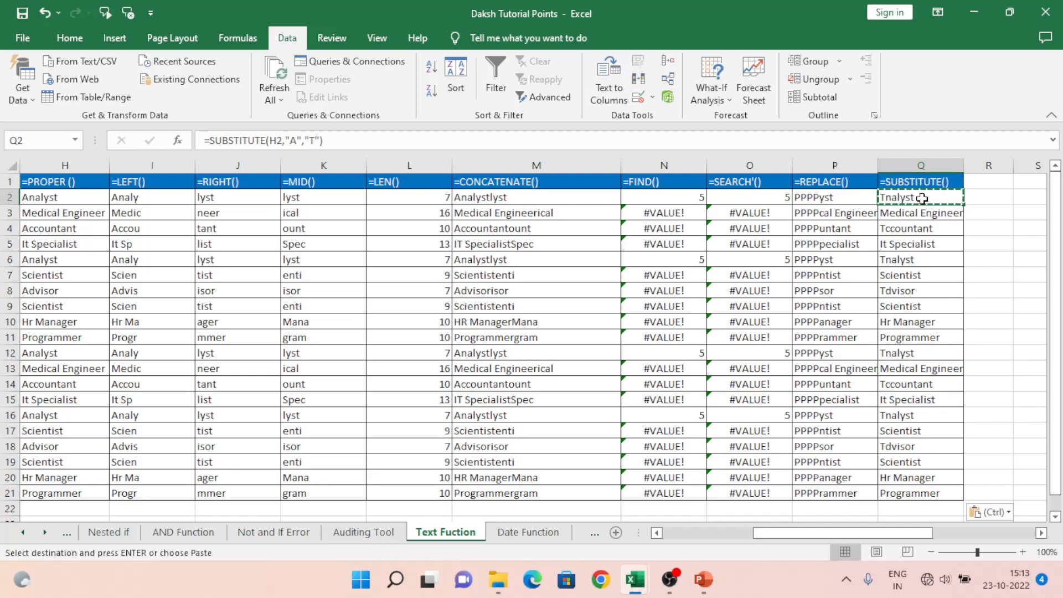
pyautogui.hotkey('ctrl', 'shift', 'Down')
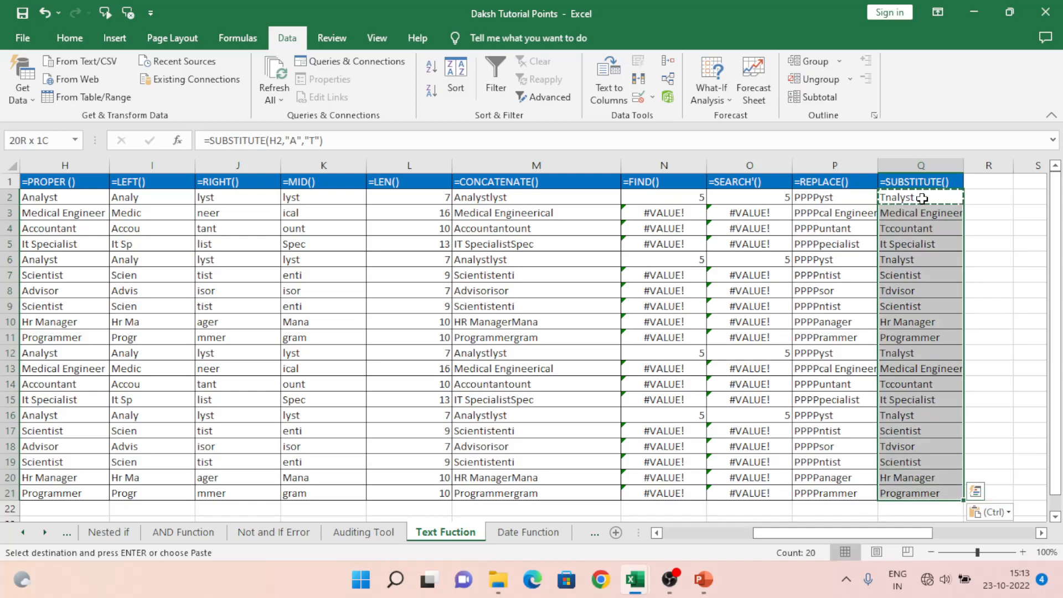
pyautogui.press('Delete')
pyautogui.press('Down')
pyautogui.press('Up')
pyautogui.write('=')
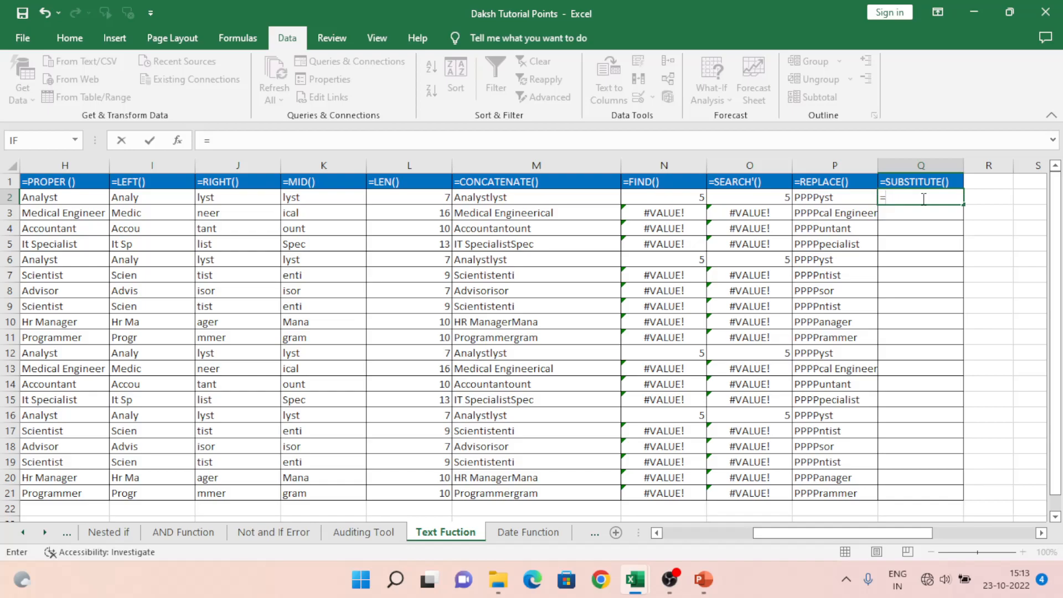
pyautogui.write('sub')
pyautogui.press('Tab')
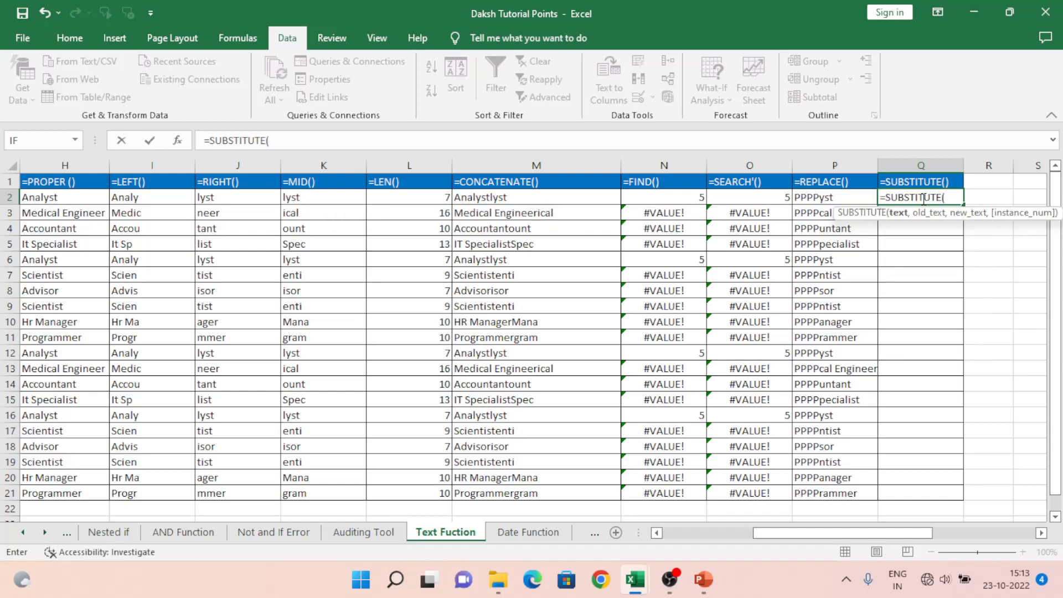
pyautogui.write('"Daksh Tuto')
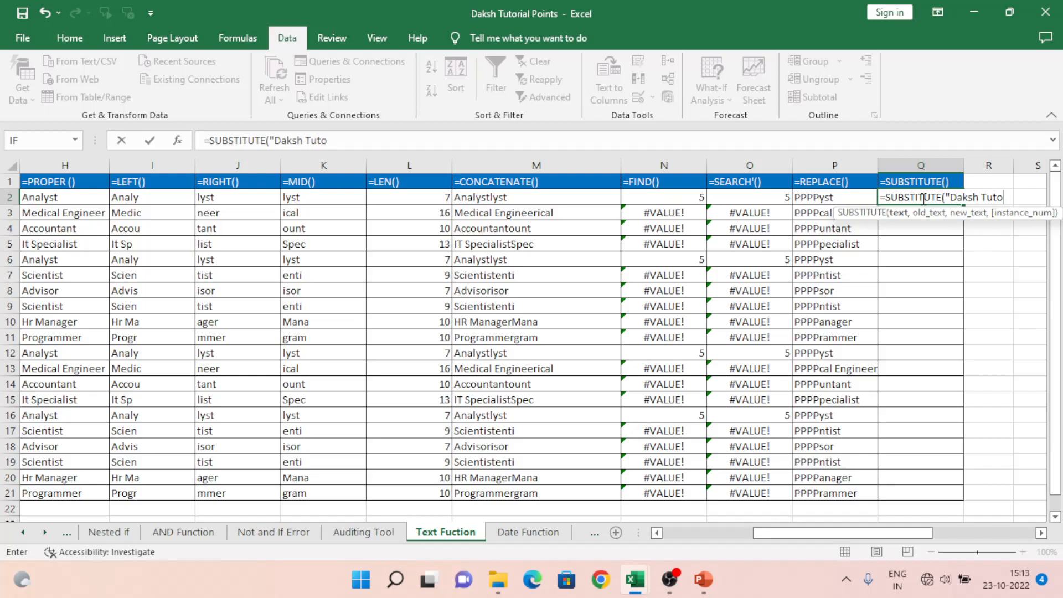
pyautogui.write('ri')
pyautogui.press('Escape')
pyautogui.press('Left')
pyautogui.press('Right')
pyautogui.press('Left')
pyautogui.press('Up')
pyautogui.press('Right')
pyautogui.press('Down')
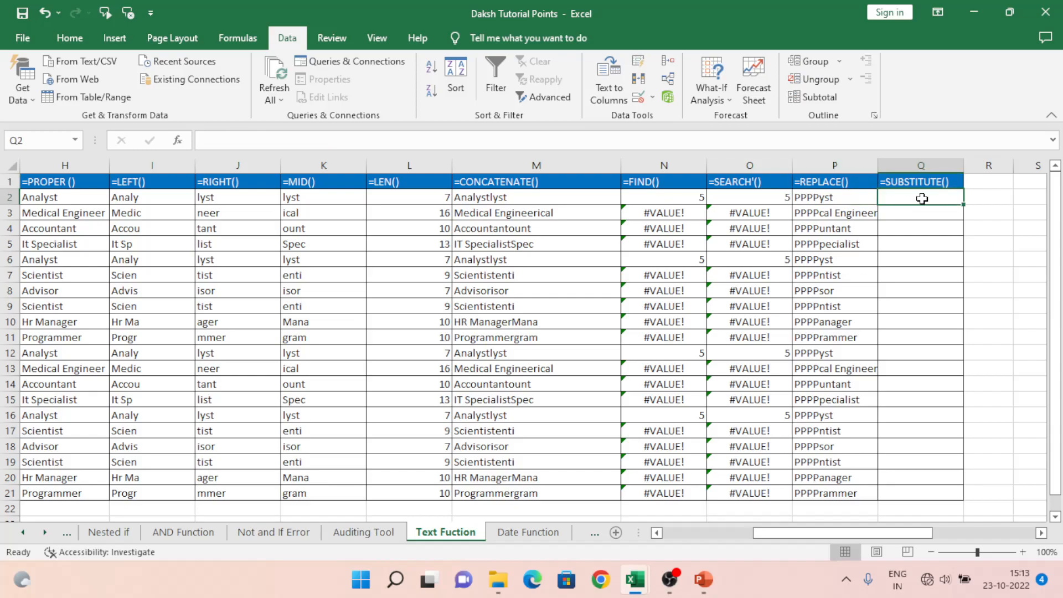
# - Enter a SUBSTITUTE formula in Q2 that changes lowercase "l" to "P" in the CONCATENATE text: =SUBSTITUTE(M2,"l","P")
pyautogui.write('=')
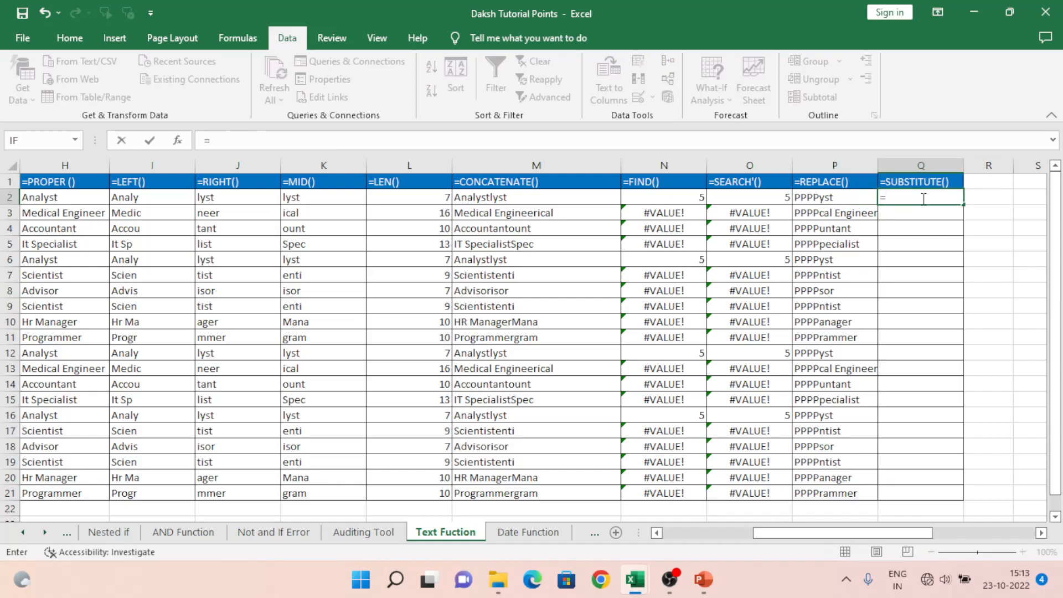
pyautogui.write('sub')
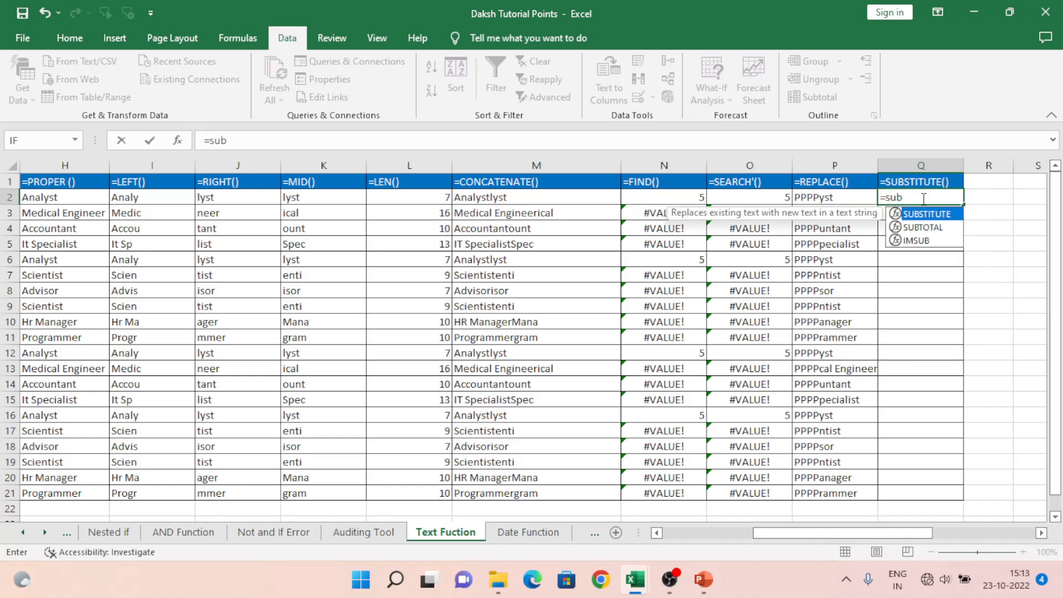
pyautogui.press('Tab')
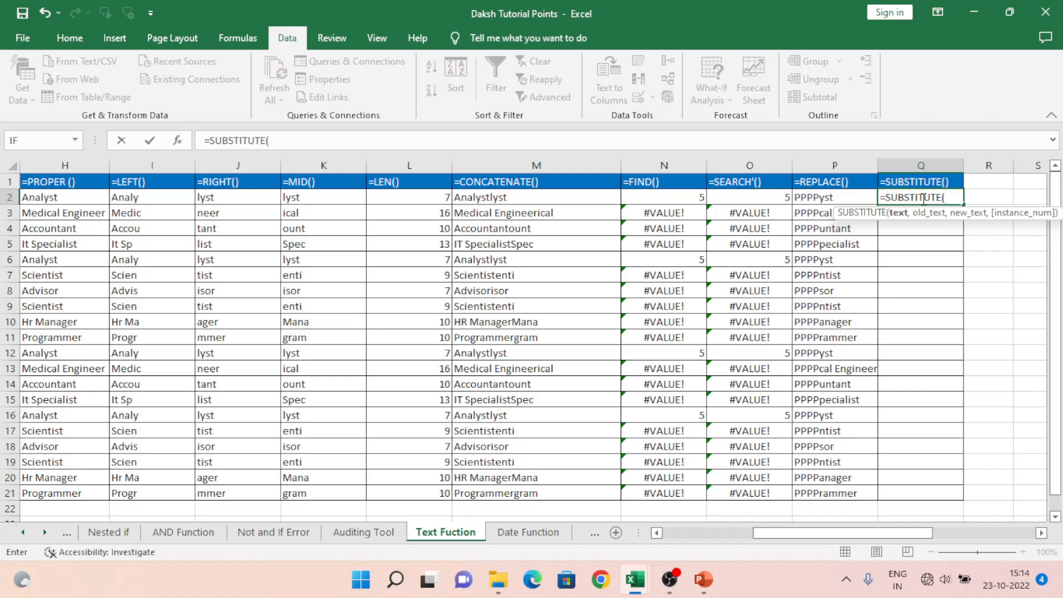
pyautogui.press('Left')
pyautogui.press('Left')
pyautogui.press('Left')
pyautogui.press('Left')
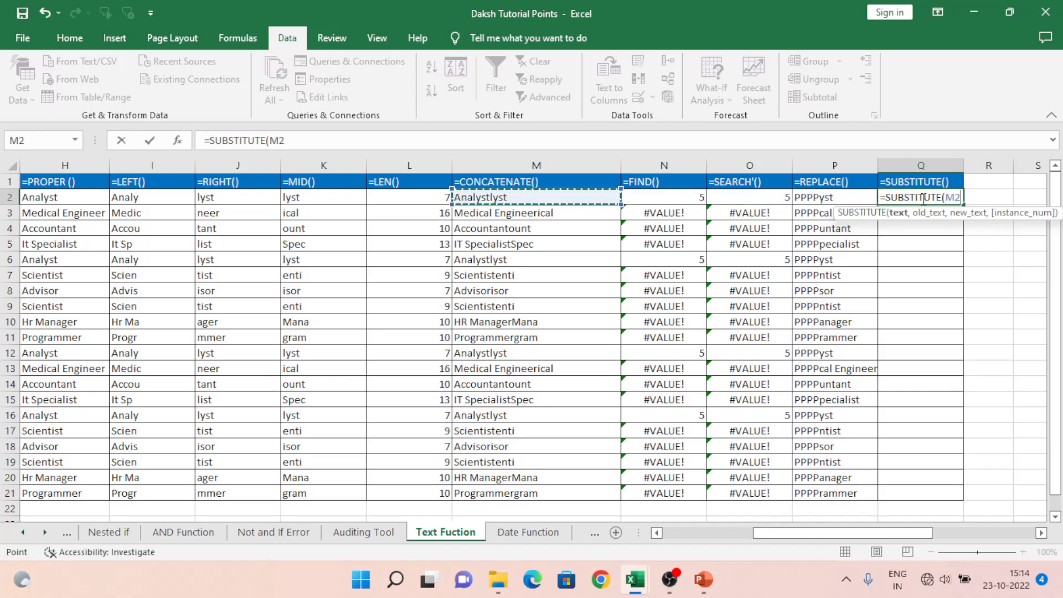
pyautogui.write(',')
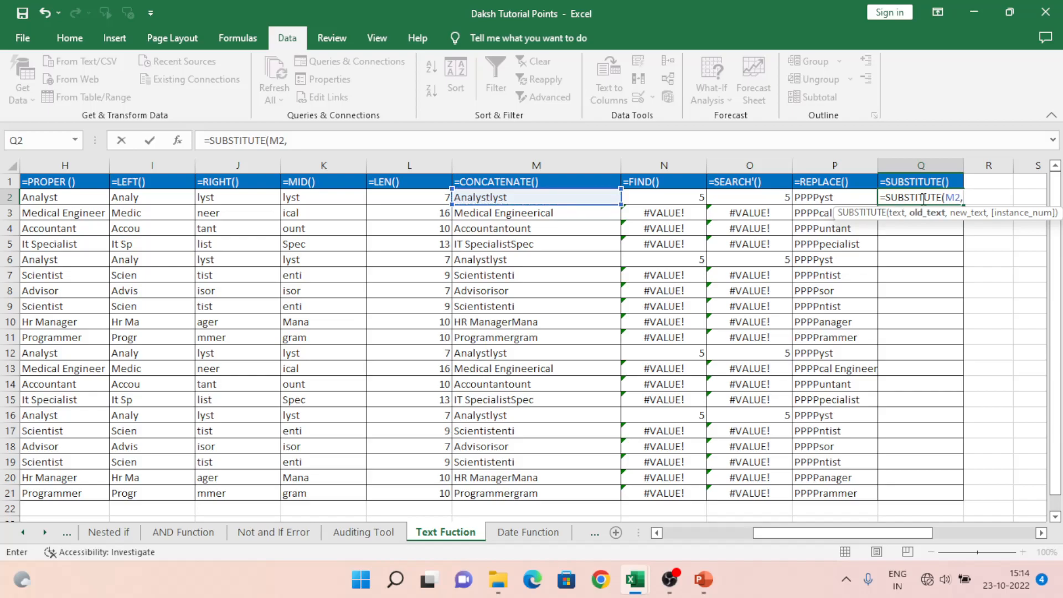
pyautogui.write('"')
pyautogui.write('"')
pyautogui.write(',')
pyautogui.write('P')
pyautogui.press('BackSpace')
pyautogui.write('"P')
pyautogui.write('"')
pyautogui.write(',')
pyautogui.press('BackSpace')
pyautogui.press('BackSpace')
pyautogui.press('BackSpace')
pyautogui.press('BackSpace')
pyautogui.press('BackSpace')
pyautogui.write('","')
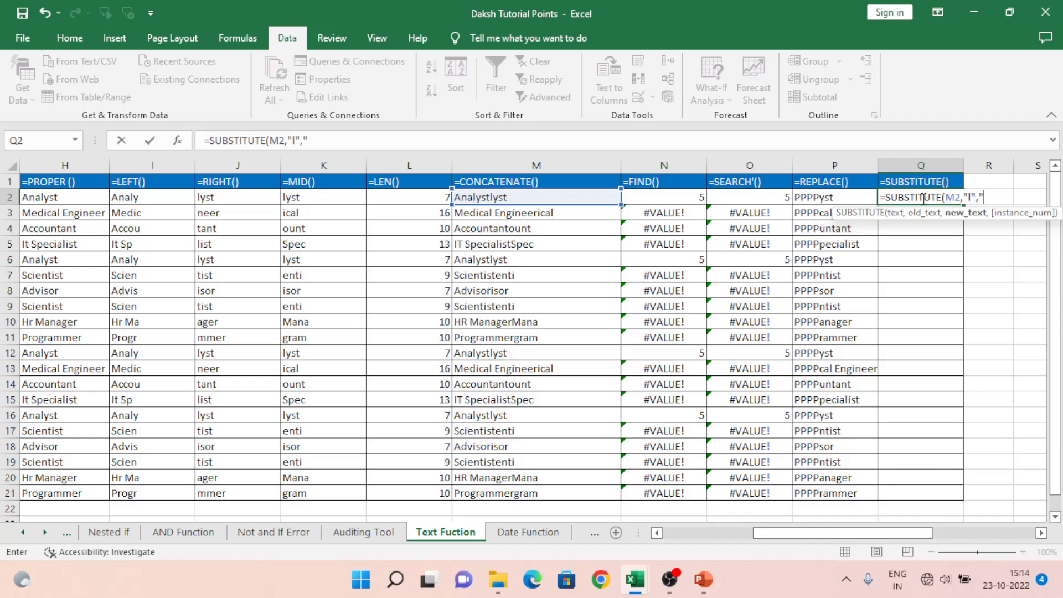
pyautogui.write('P"')
pyautogui.write(')')
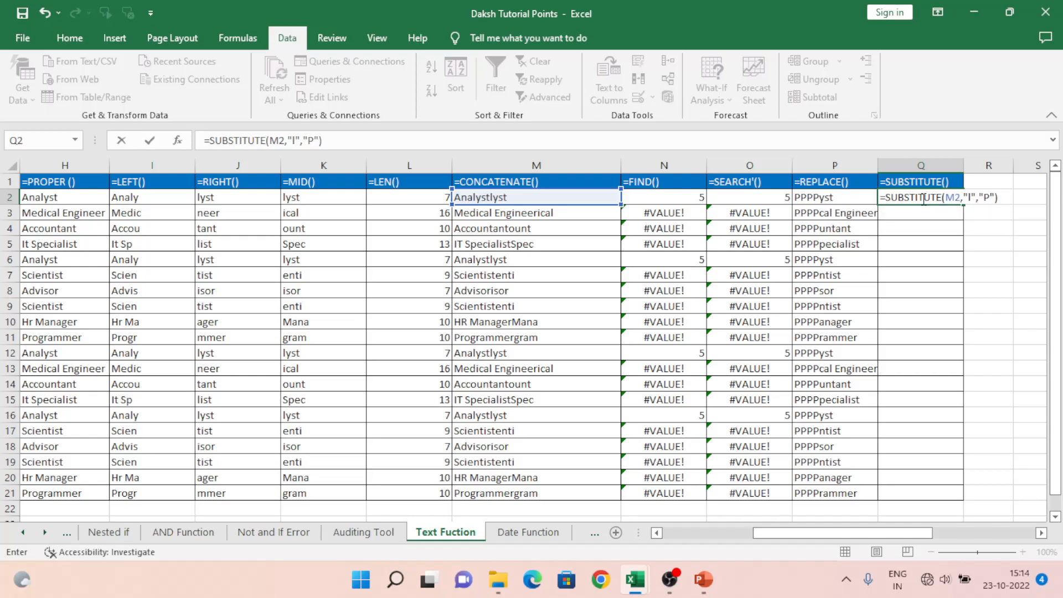
pyautogui.press('Return')
# - Copy the SUBSTITUTE formula from Q2 down the column through Q21
pyautogui.click(922, 198)
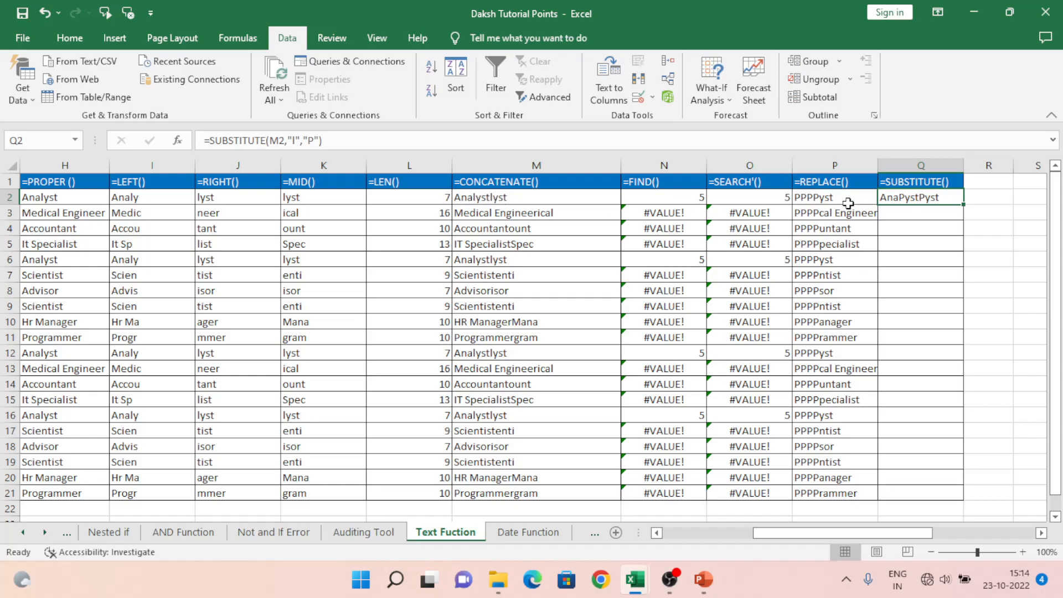
pyautogui.hotkey('ctrl', 'c')
pyautogui.press('Left')
pyautogui.hotkey('ctrl', 'Down')
pyautogui.press('Right')
pyautogui.hotkey('ctrl', 'shift', 'Up')
pyautogui.hotkey('ctrl', 'v')
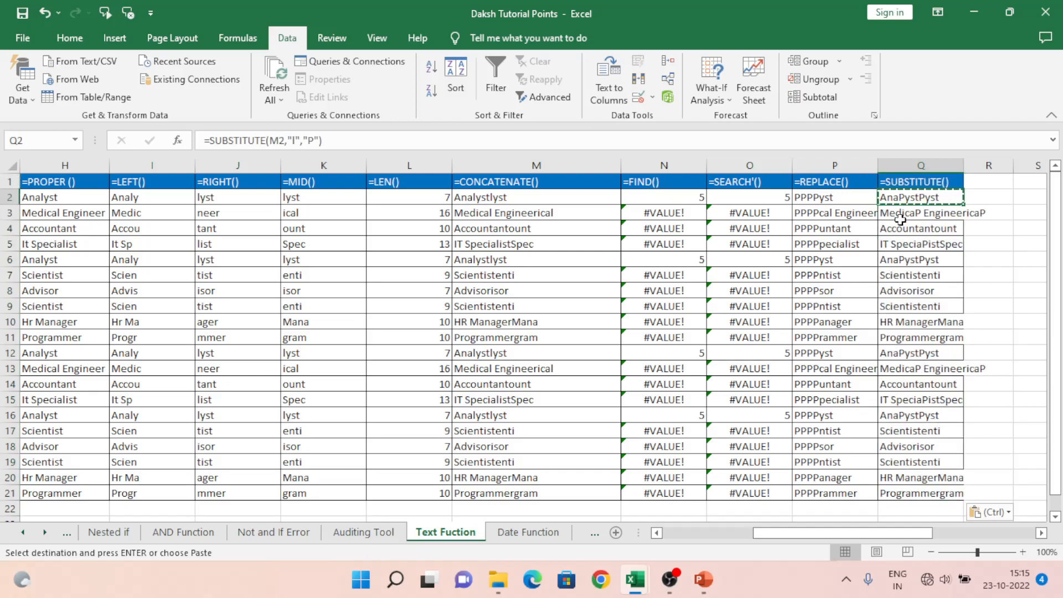
# - Review the list of text functions in column A, from TRIM down to SUBSTITUTE, alongside the example table
pyautogui.click(812, 203)
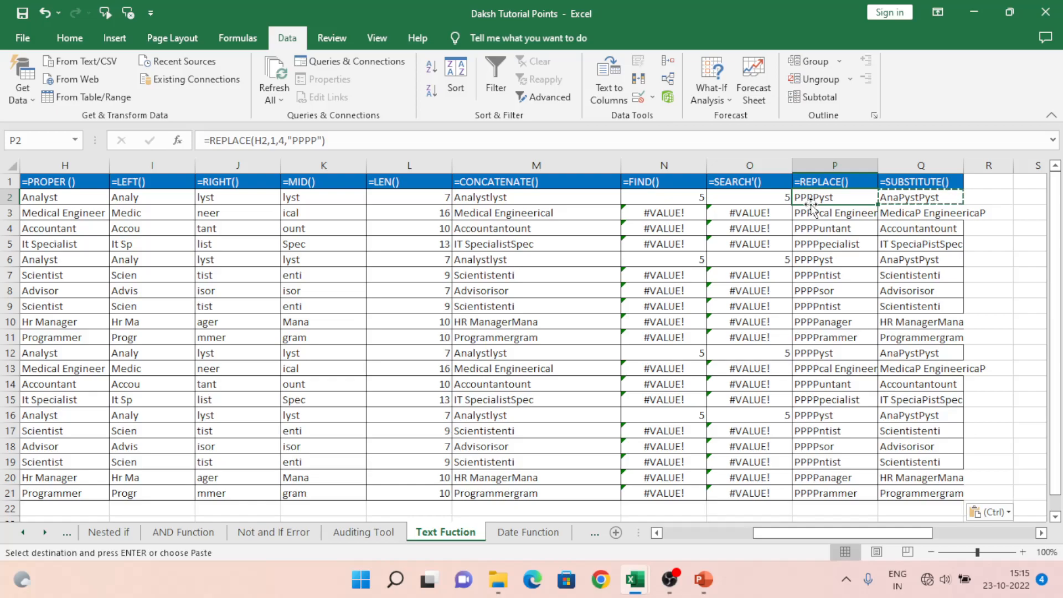
pyautogui.press('Left')
pyautogui.press('Left')
pyautogui.press('Left')
pyautogui.press('Left')
pyautogui.press('Left')
pyautogui.press('Left')
pyautogui.press('Left')
pyautogui.press('Left')
pyautogui.press('Left')
pyautogui.press('Left')
pyautogui.press('Left')
pyautogui.press('Left')
pyautogui.press('Left')
pyautogui.press('Left')
pyautogui.press('Left')
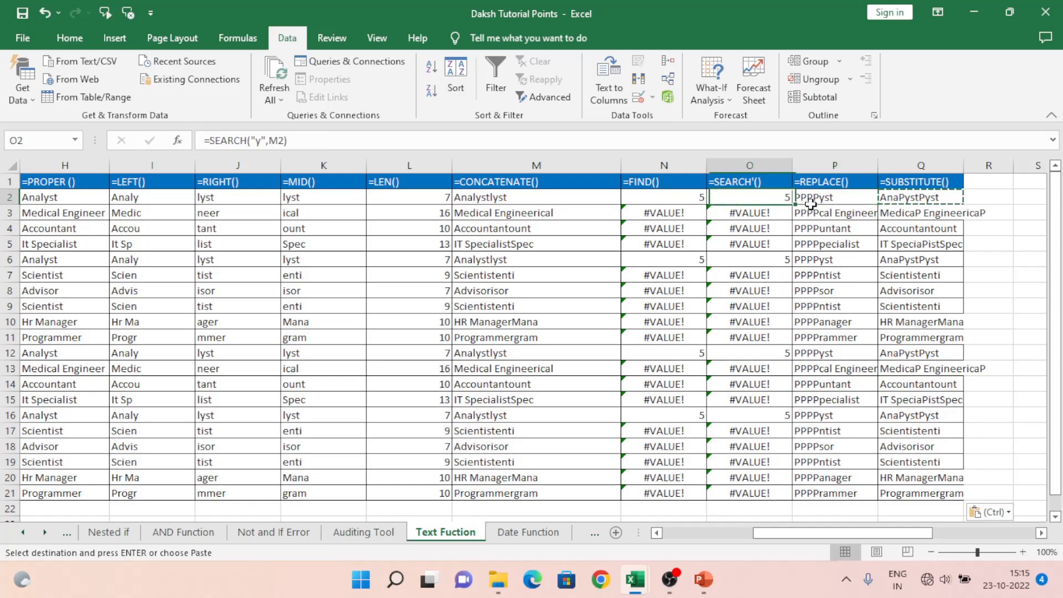
pyautogui.press('Up')
pyautogui.press('Down')
pyautogui.press('Down')
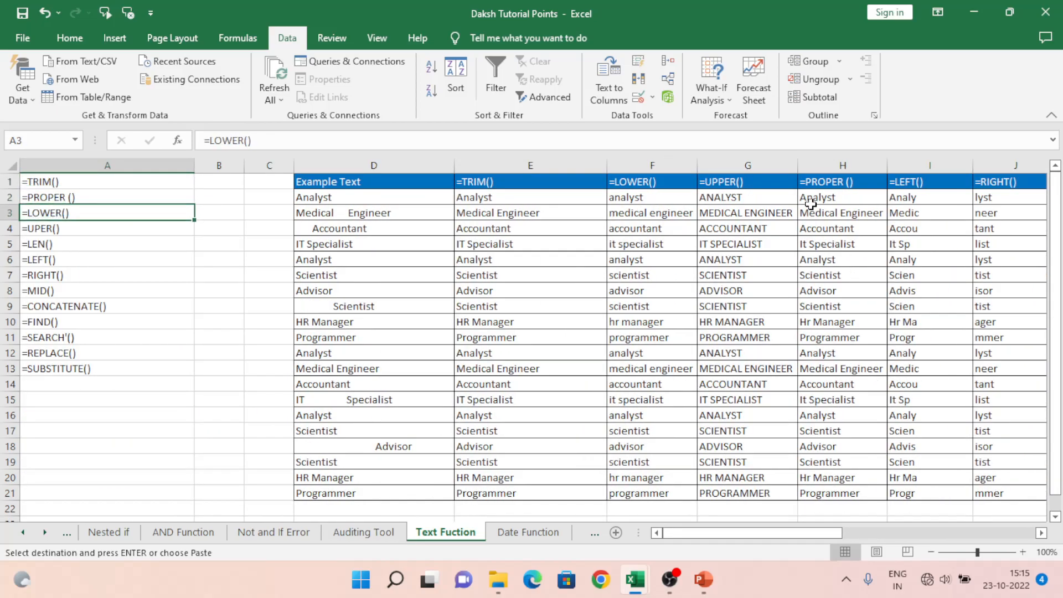
pyautogui.press('Down')
pyautogui.press('Down')
pyautogui.press('Down')
pyautogui.press('Down')
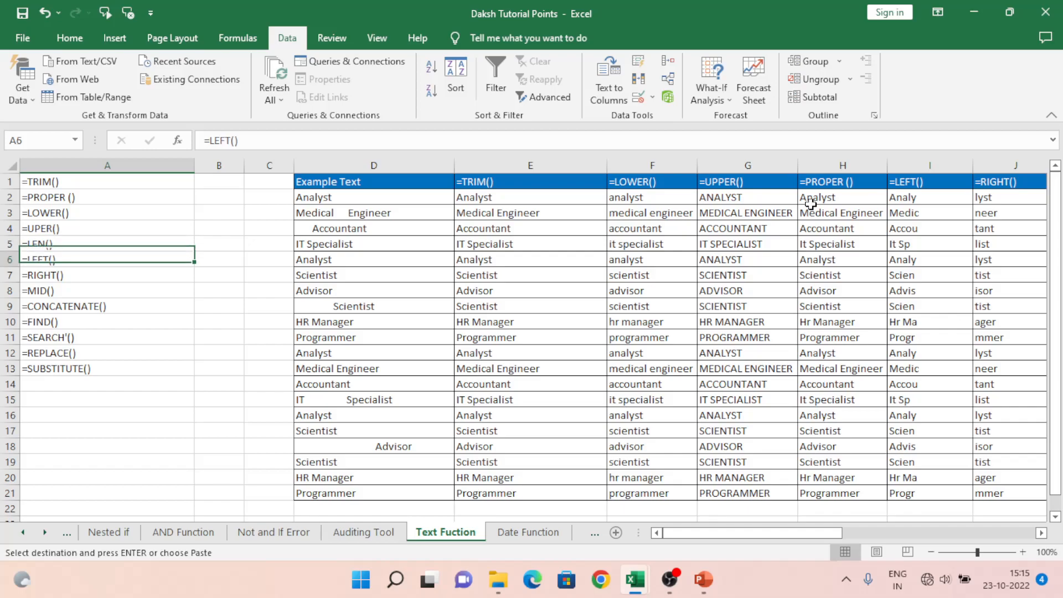
pyautogui.press('Down')
pyautogui.press('Down')
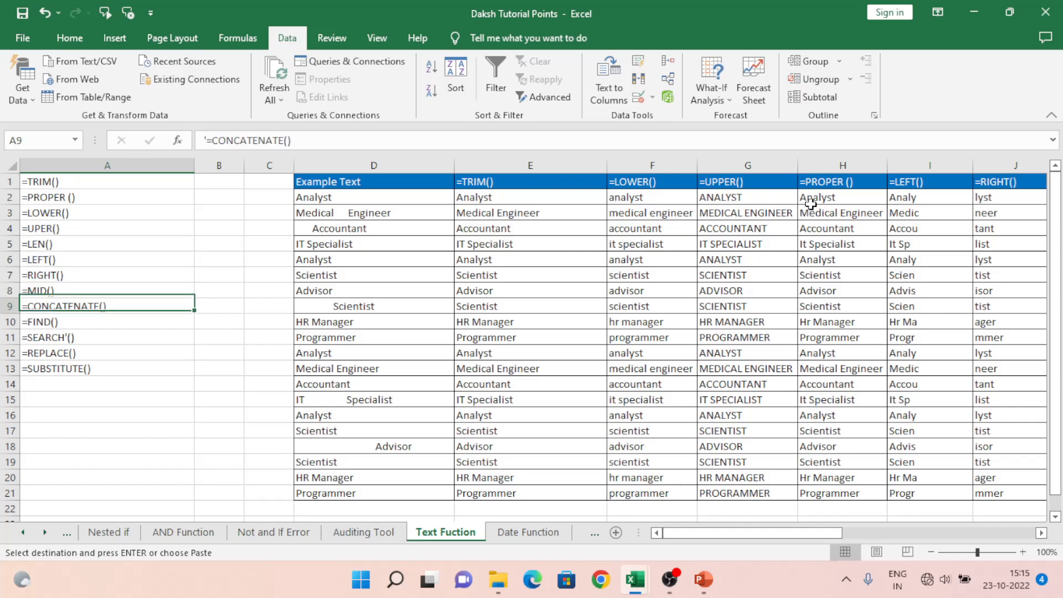
pyautogui.press('Down')
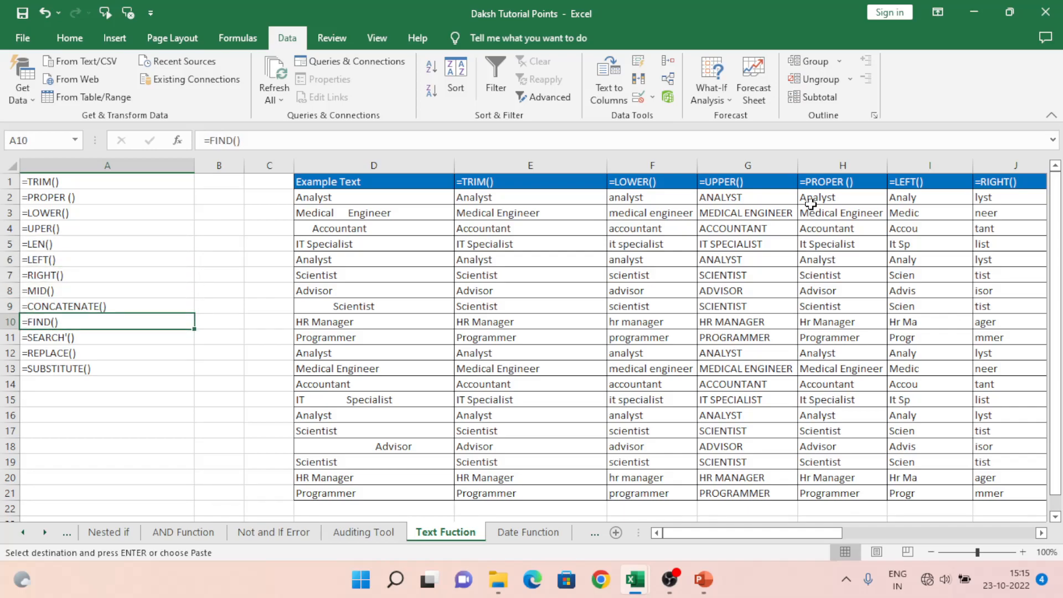
pyautogui.press('Down')
pyautogui.press('Down')
pyautogui.press('Down')
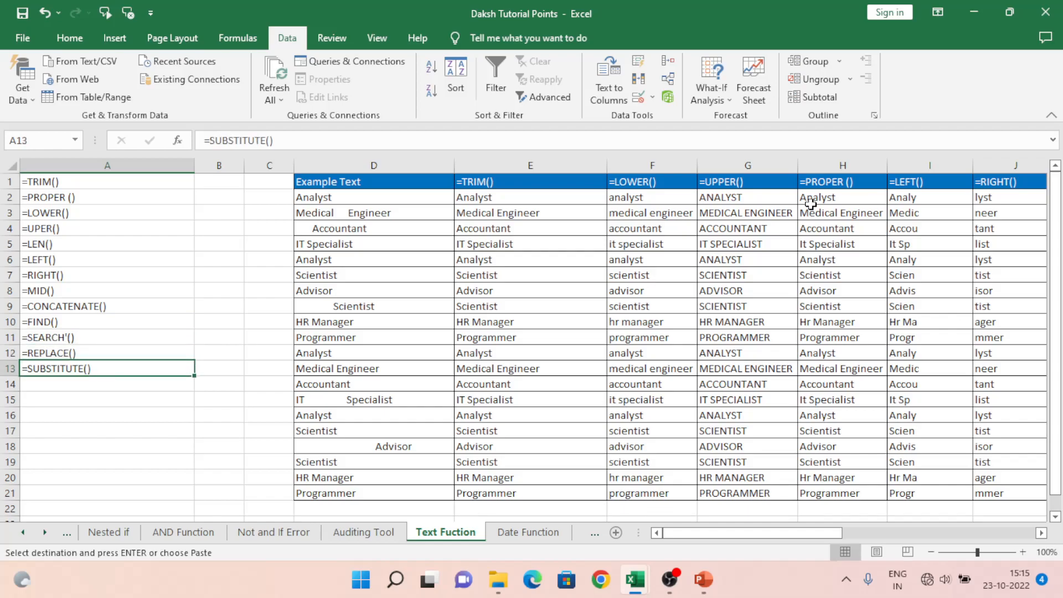
pyautogui.hotkey('ctrl', 'Right')
pyautogui.hotkey('ctrl', 'Up')
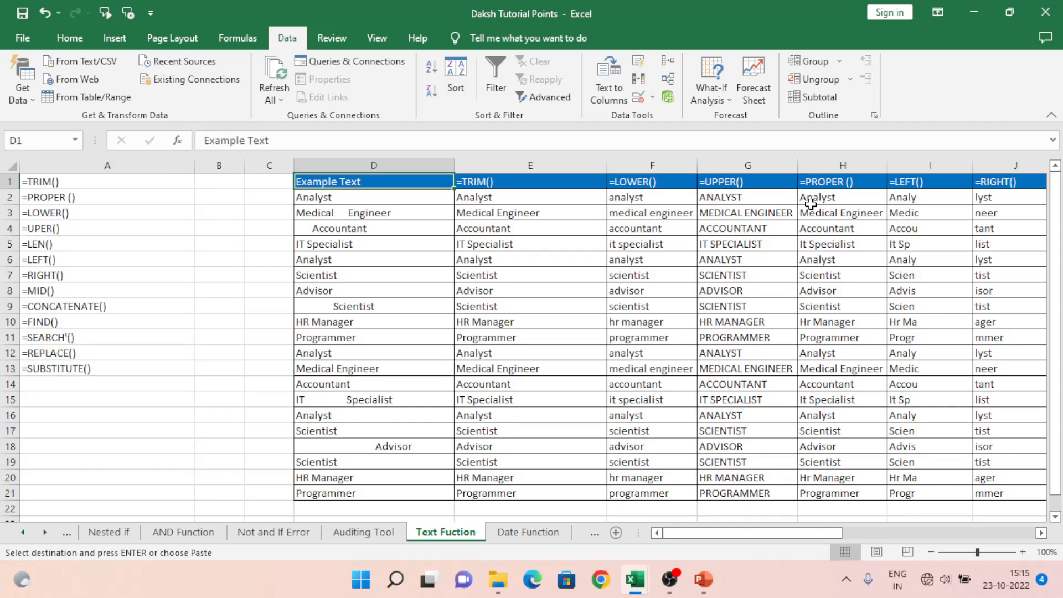
pyautogui.hotkey('ctrl', 'Left')
pyautogui.hotkey('ctrl', 'shift', 'Down')
pyautogui.hotkey('ctrl', 'shift', 'Up')
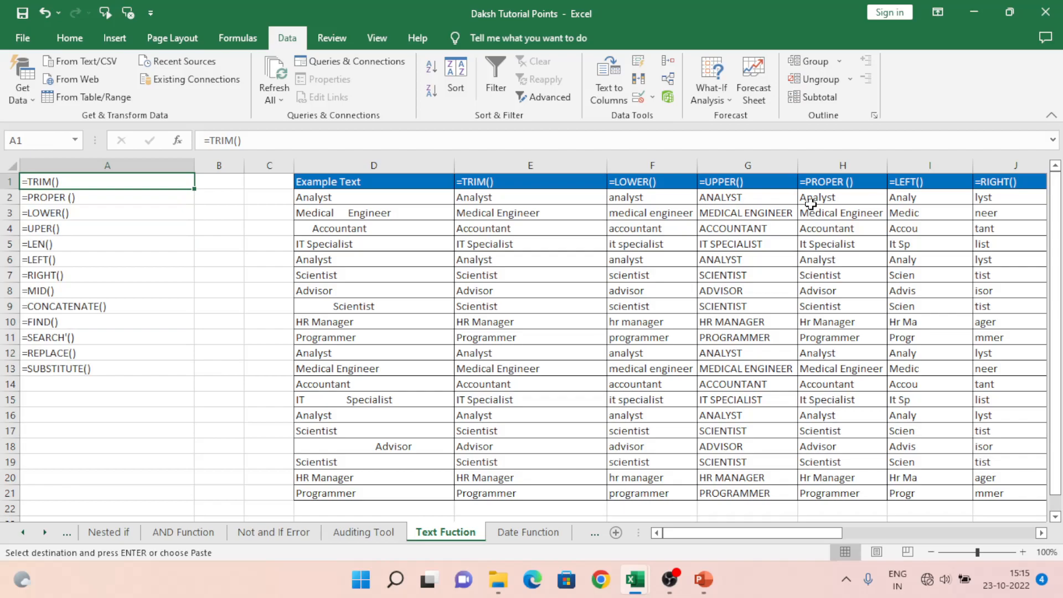